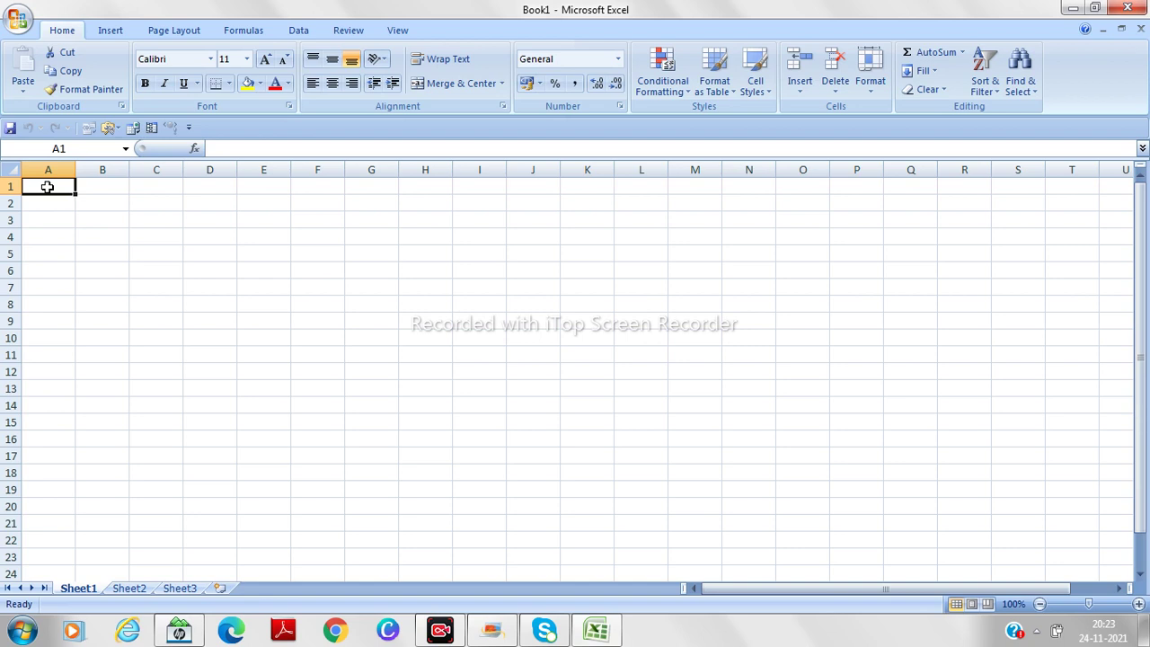
type("pardeep")
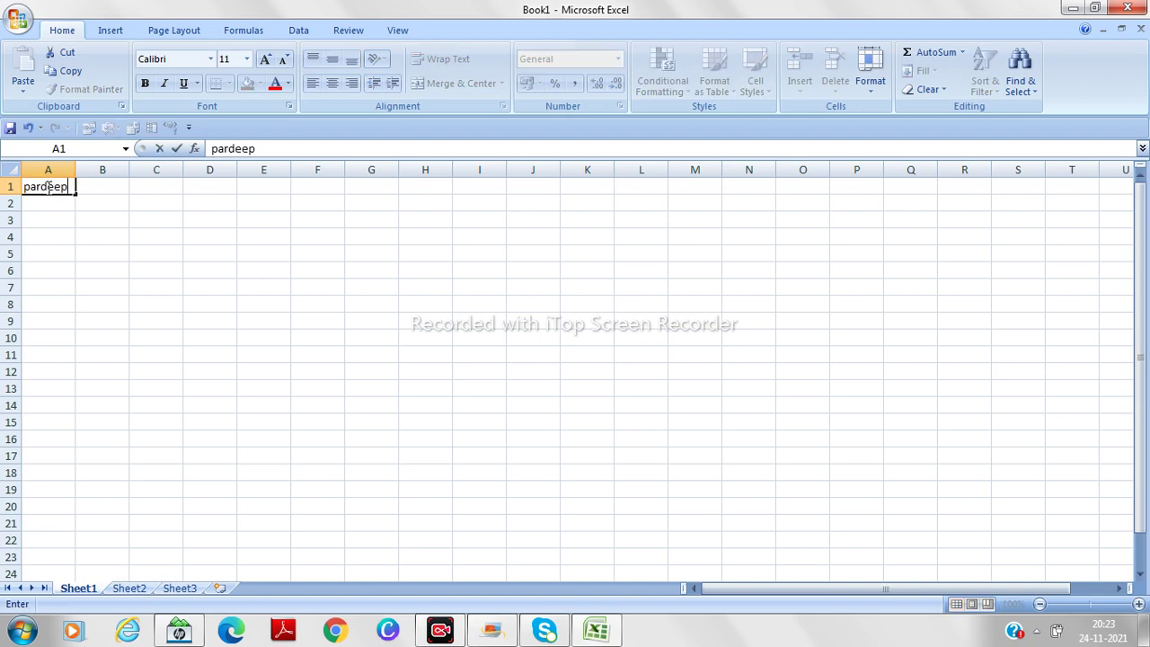
key("BackSpace")
key("BackSpace")
key("BackSpace")
key("BackSpace")
key("BackSpace")
key("BackSpace")
key("BackSpace")
- Enter the sheet title in A1 in capitals: the owner's first name followed by "DATABASE USE OF FILTERS IN EXCEL"
key("Caps_Lock")
type("PA")
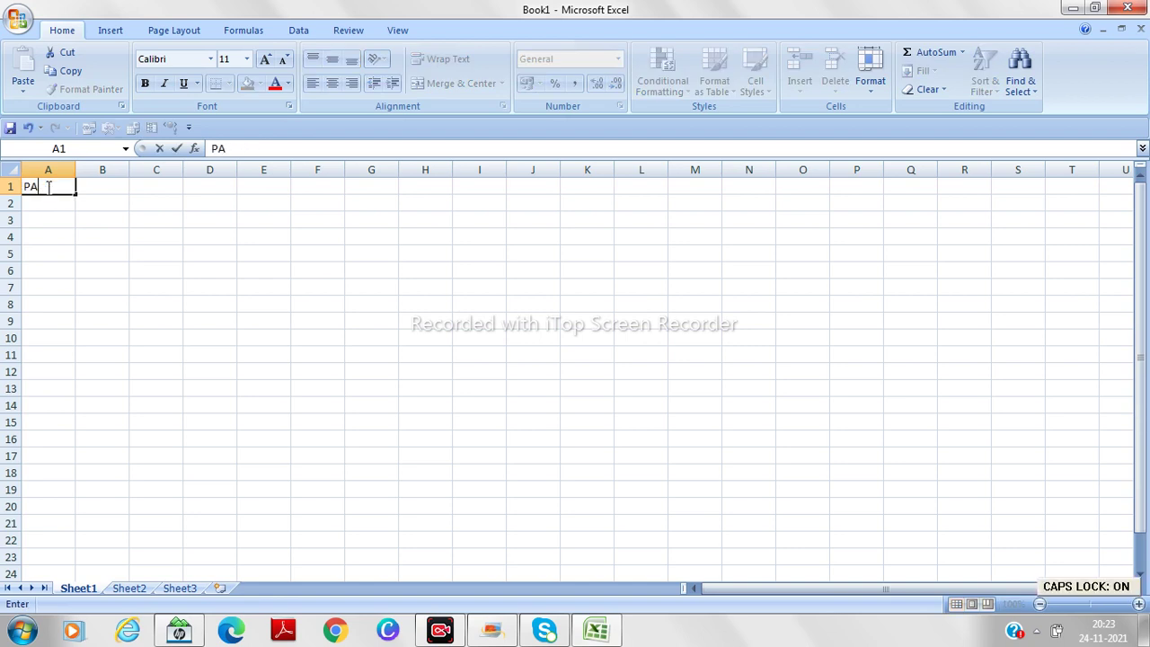
type("RDEEP DATABSE")
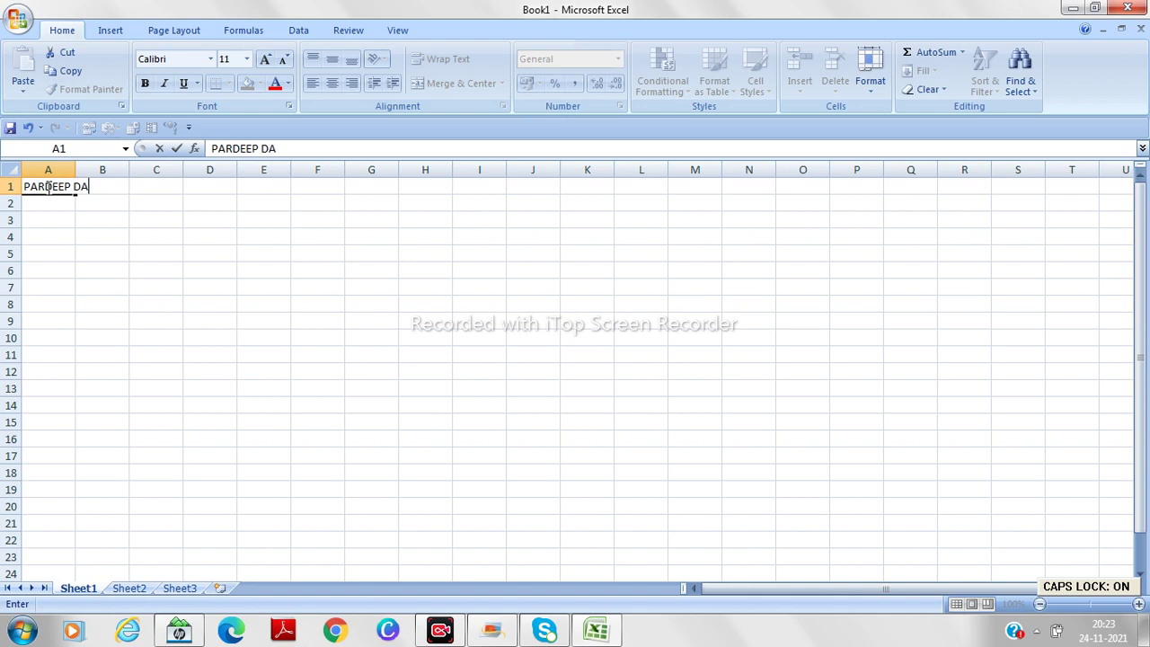
key("BackSpace")
key("BackSpace")
key("BackSpace")
type("BASE USE")
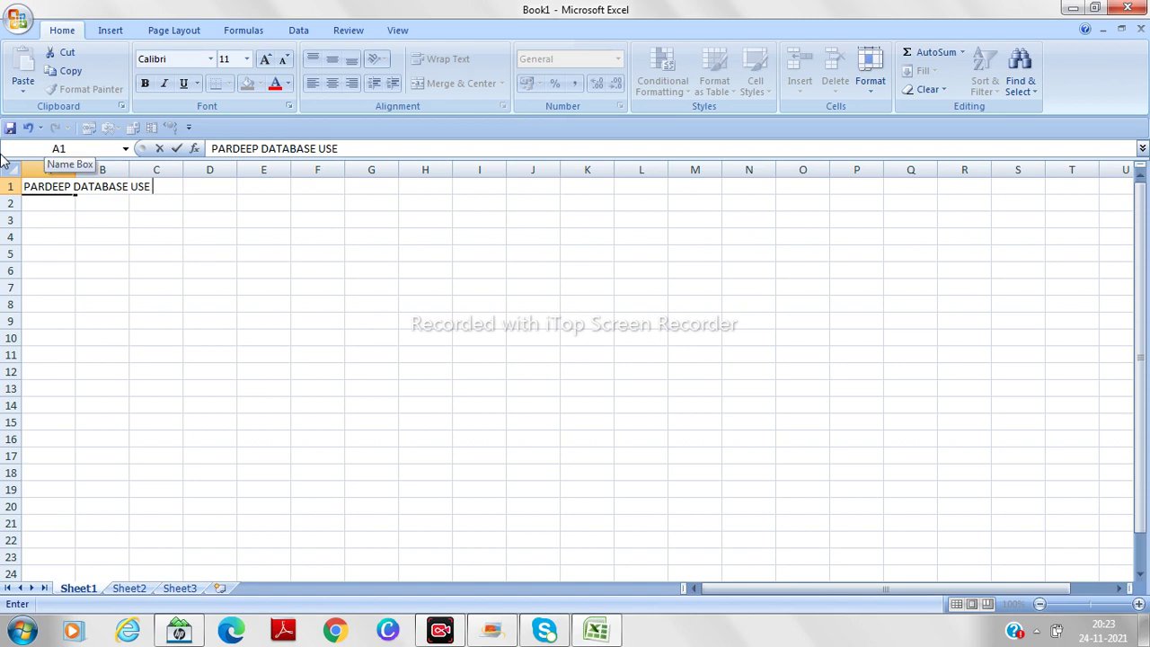
type(" OF FILTERS IN EXCEL")
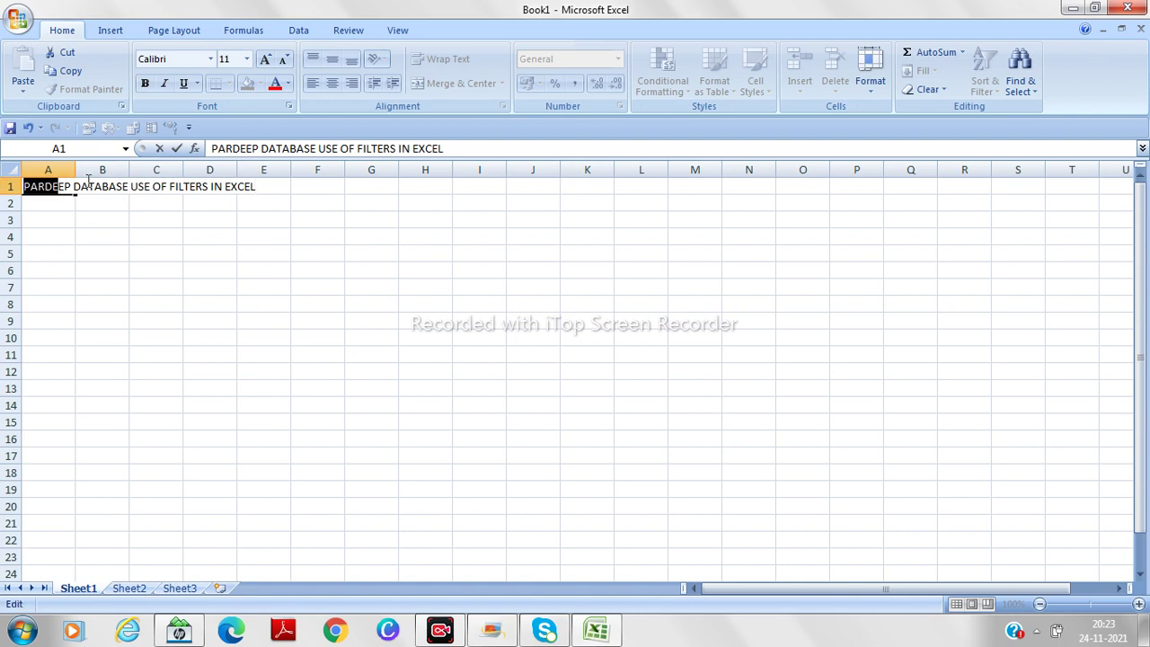
left_click_drag(24, 186, 214, 198)
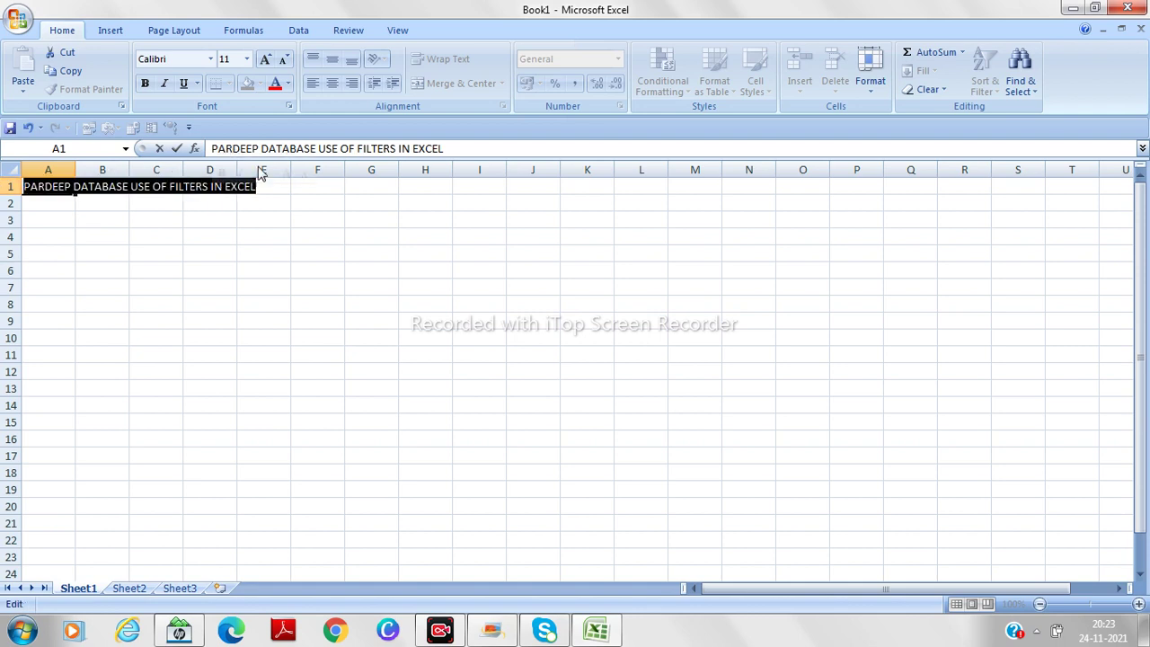
- Apply Merge & Center to the empty cell F3
left_click(303, 216)
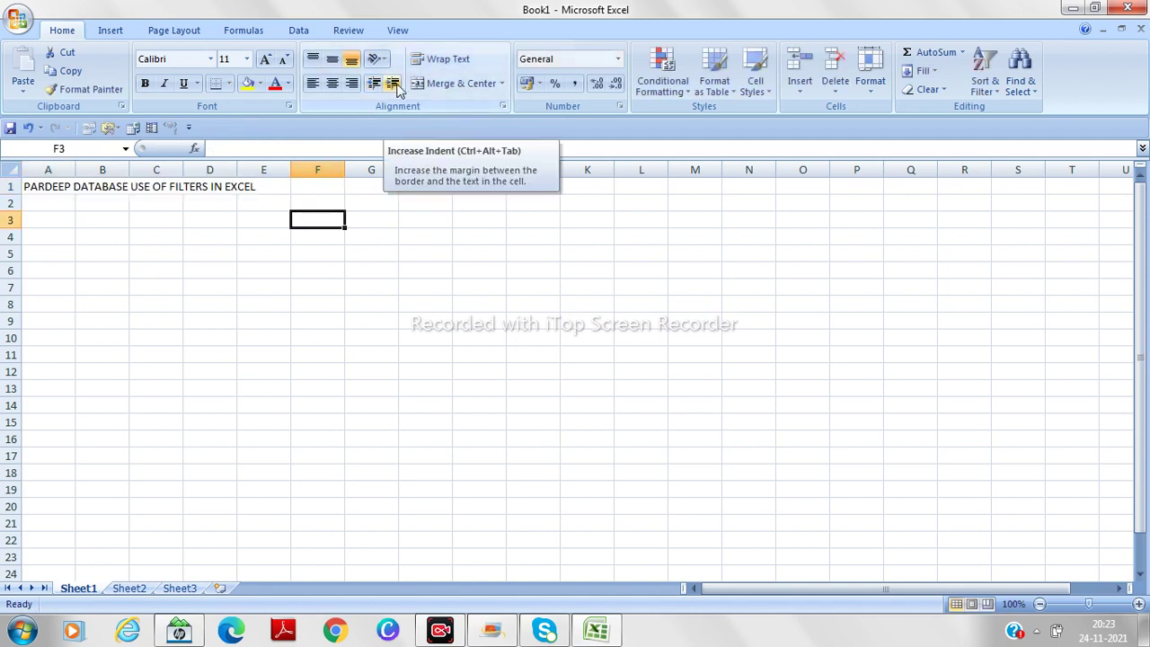
left_click(445, 87)
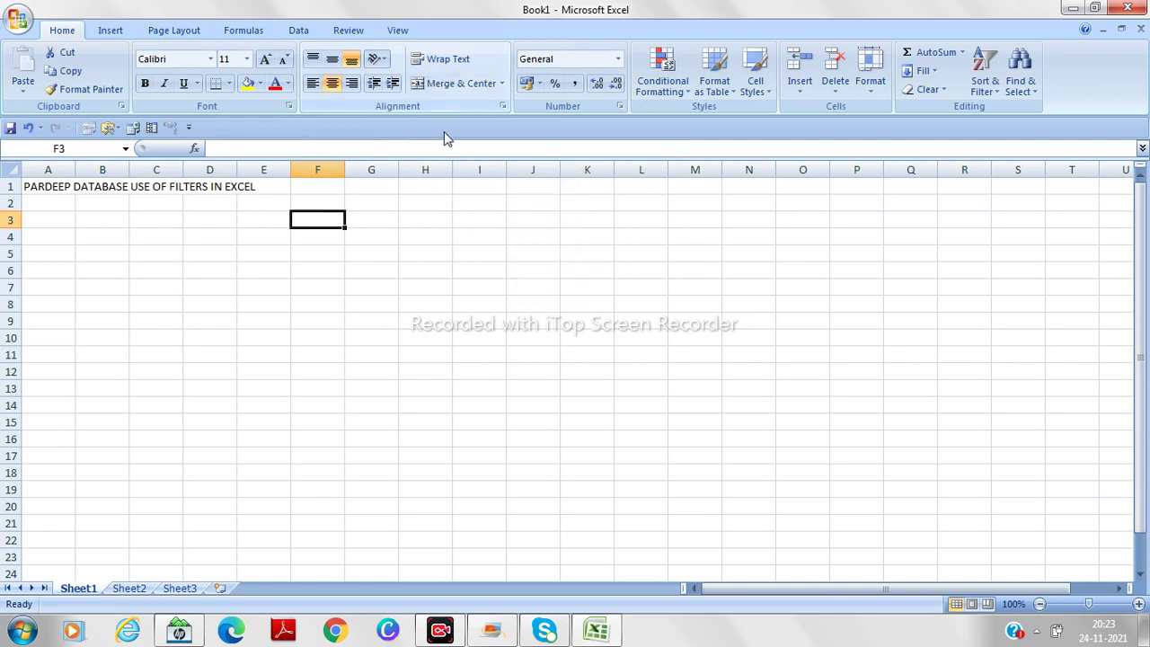
left_click(502, 83)
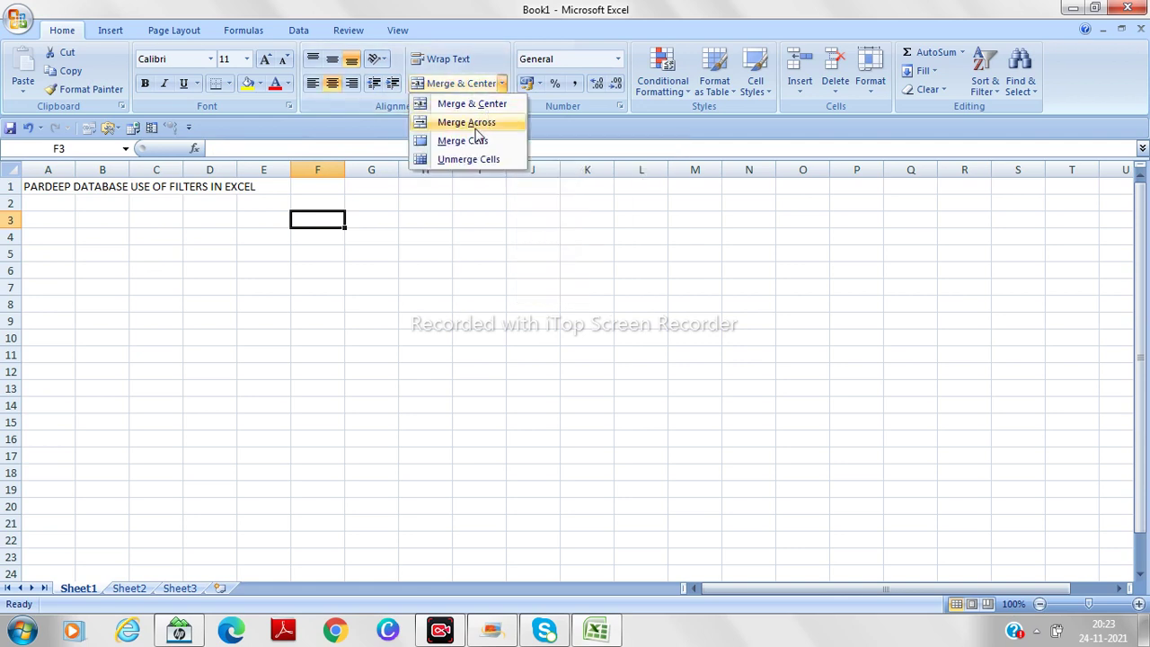
left_click(474, 106)
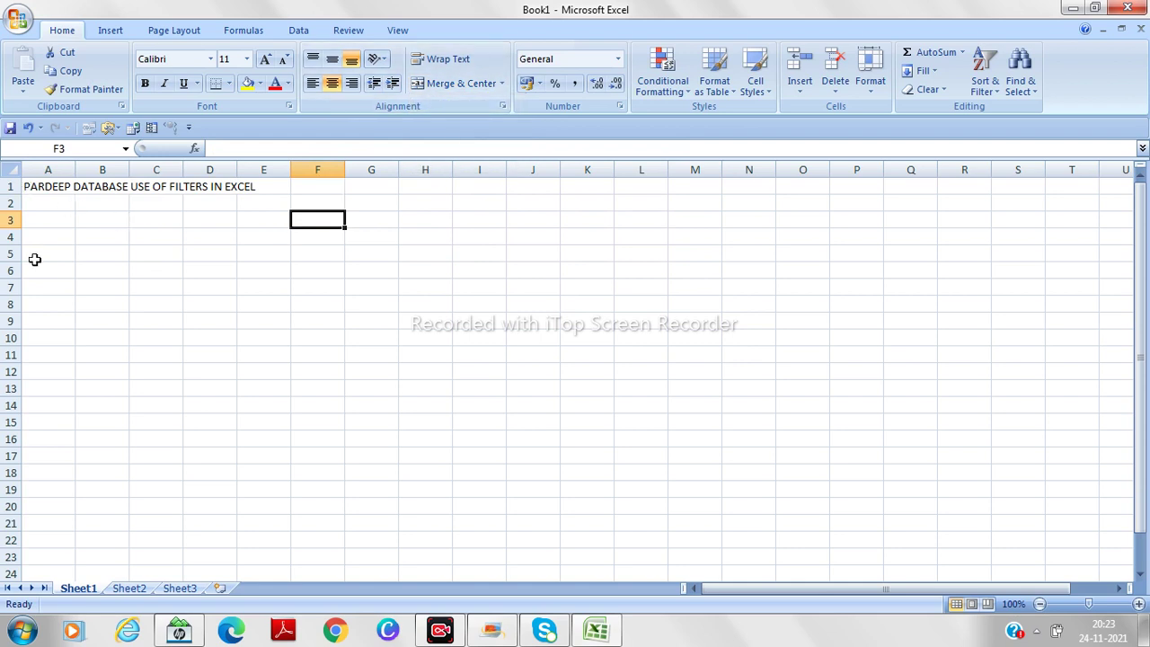
- Enter the column headers SNO, NAME, GENDER, AGE, ADDRESS and INTEREST in cells A3 to F3
left_click(62, 221)
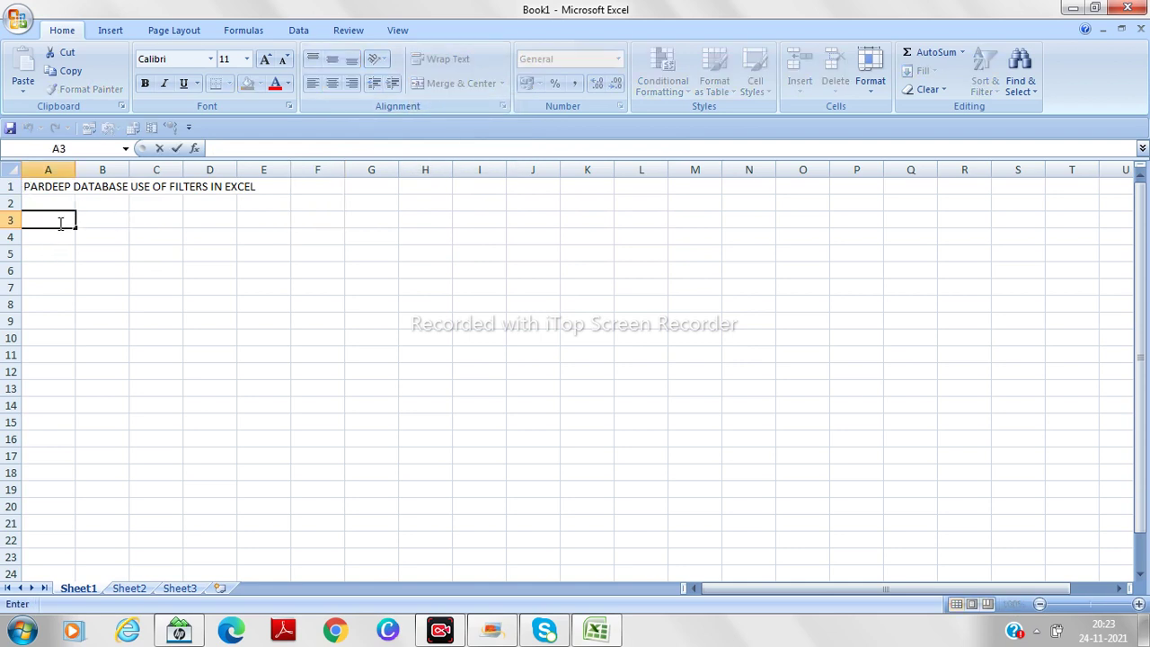
type("SNO")
key("Tab")
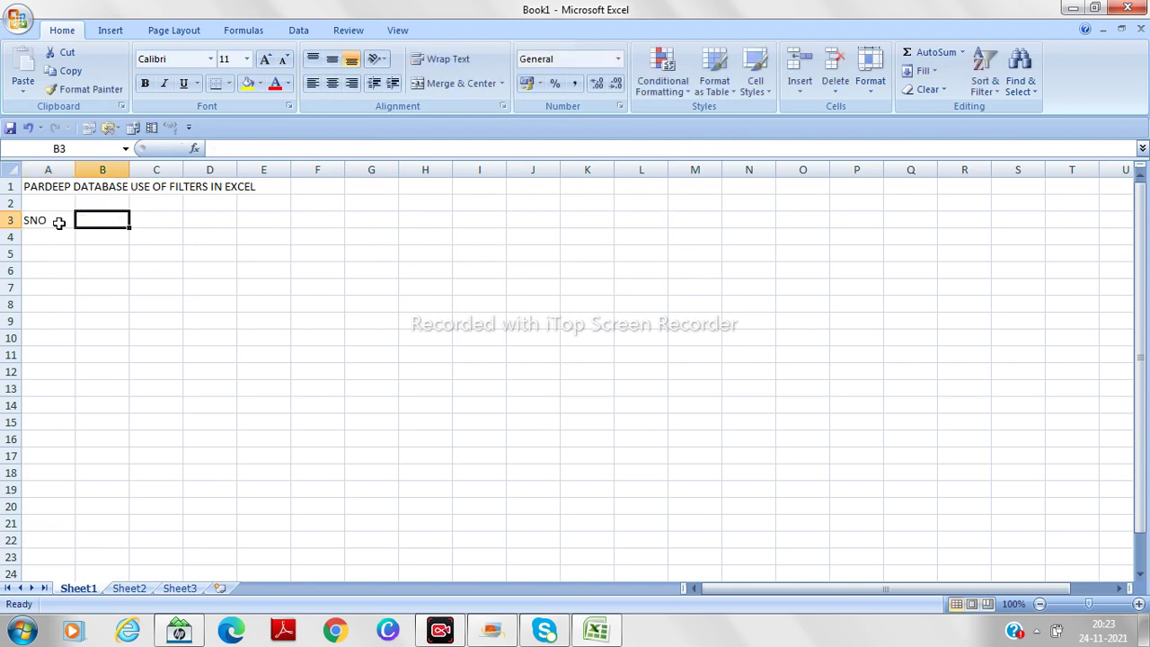
type("NAME")
key("Tab")
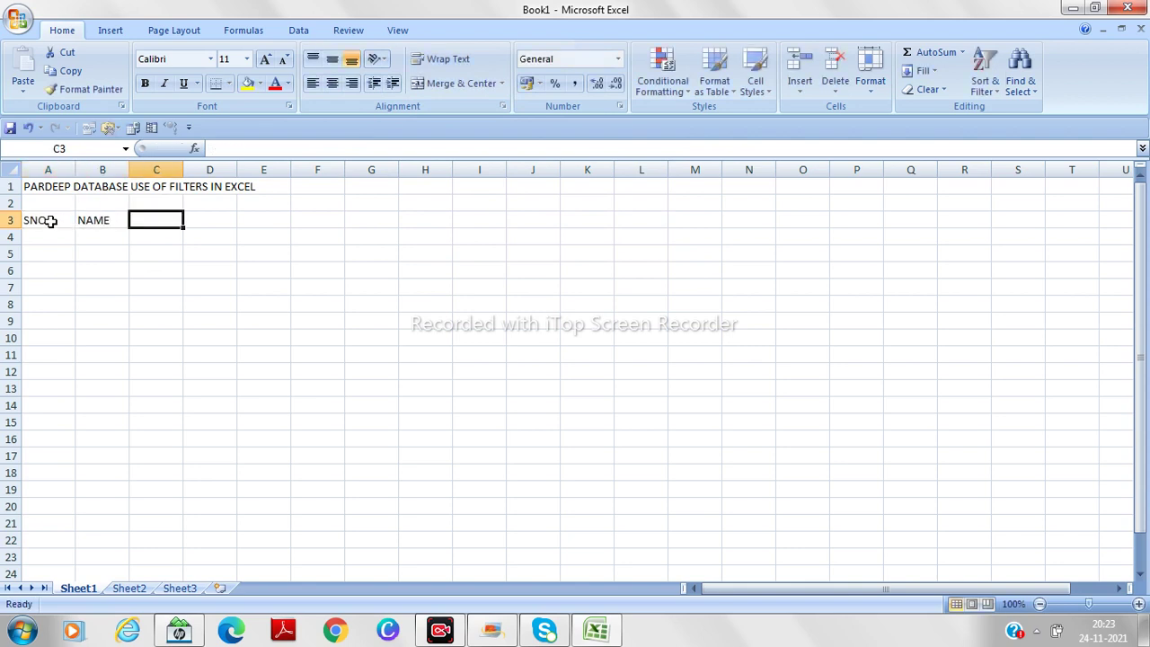
type("GENDER")
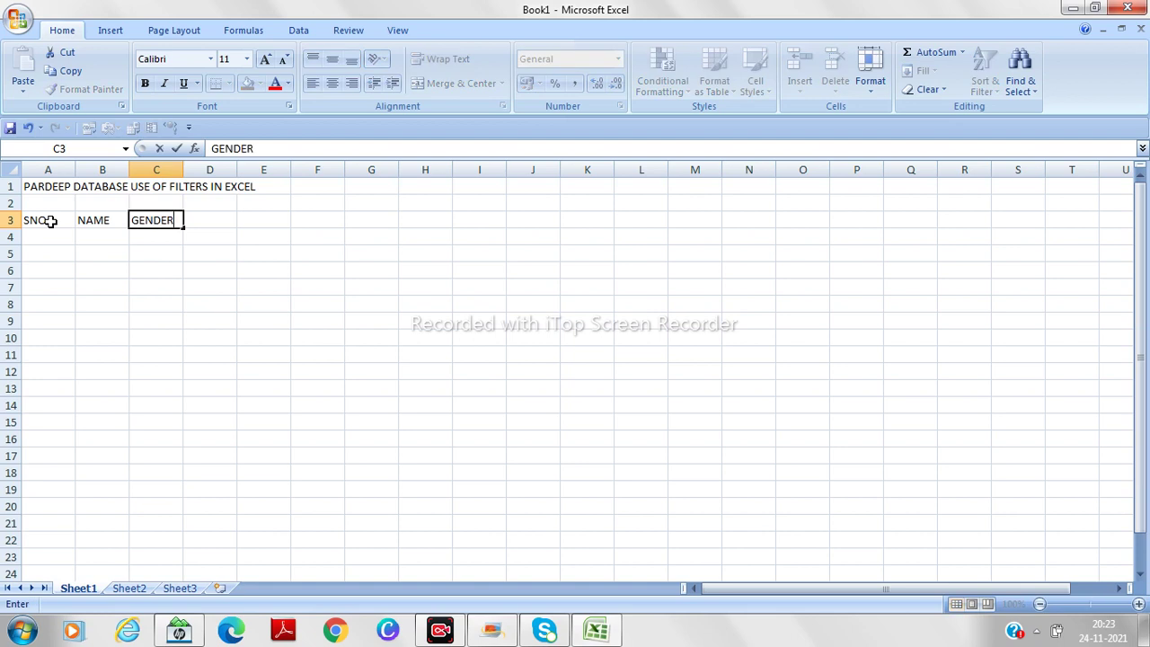
key("Tab")
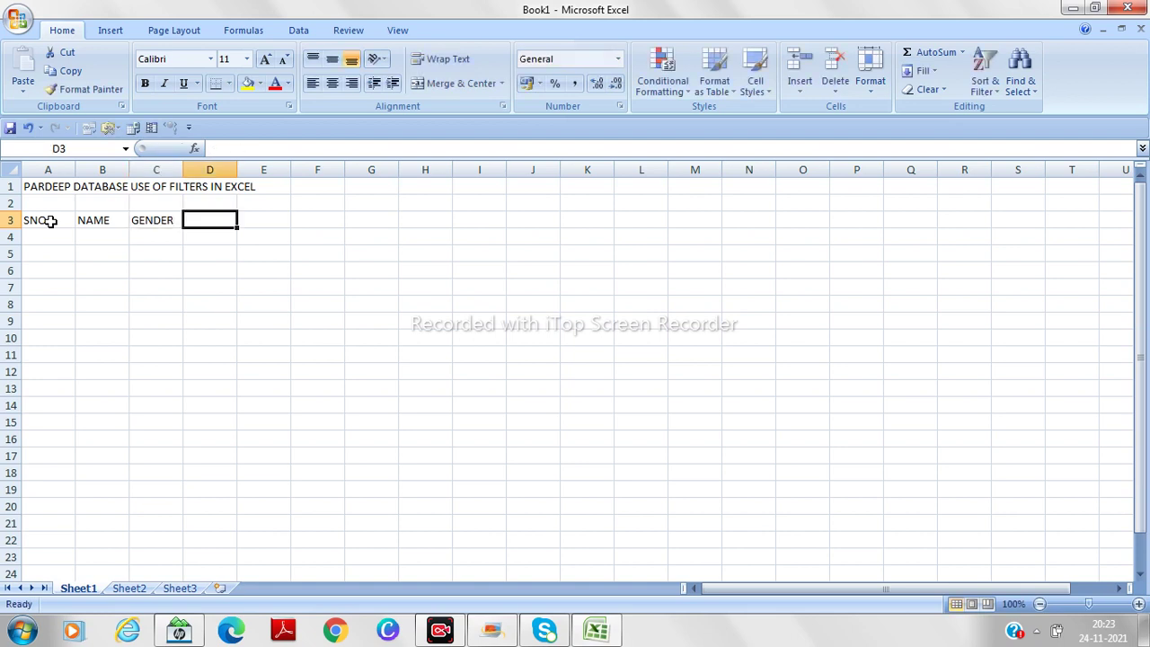
type("AGE")
key("Tab")
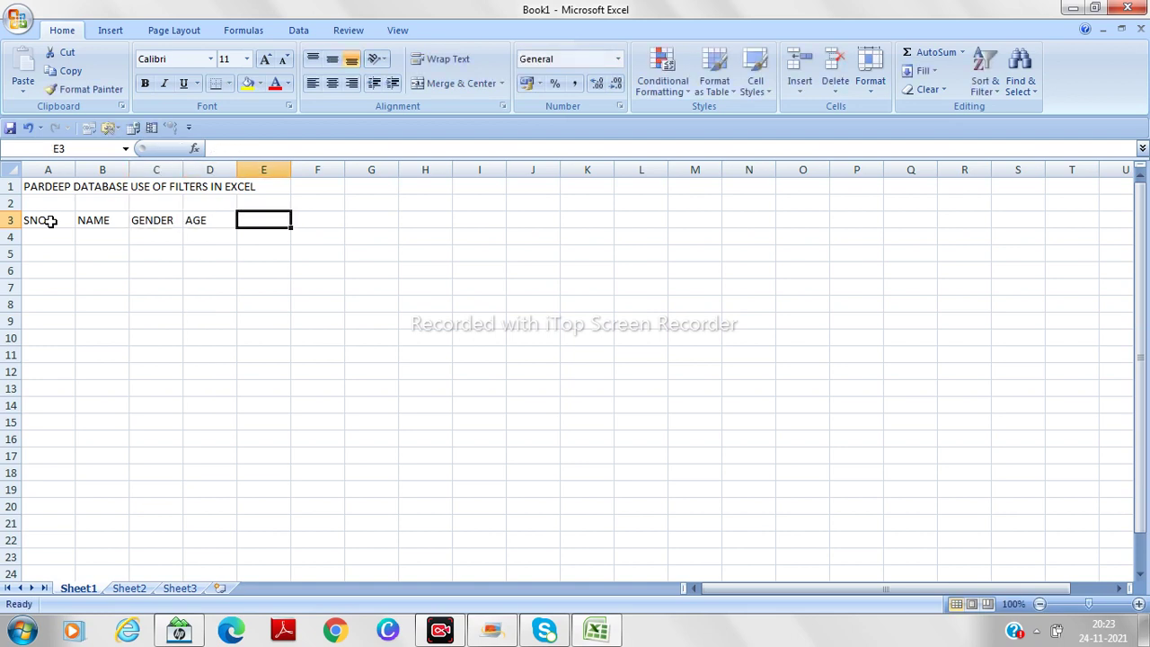
type("ADDRESS")
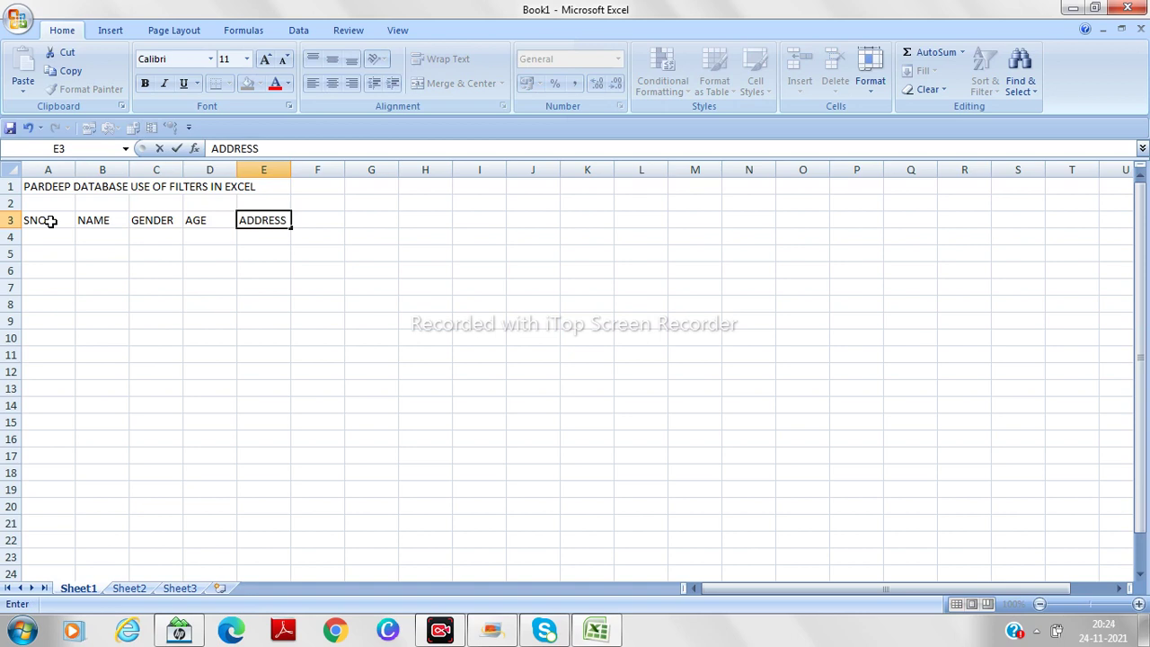
key("Tab")
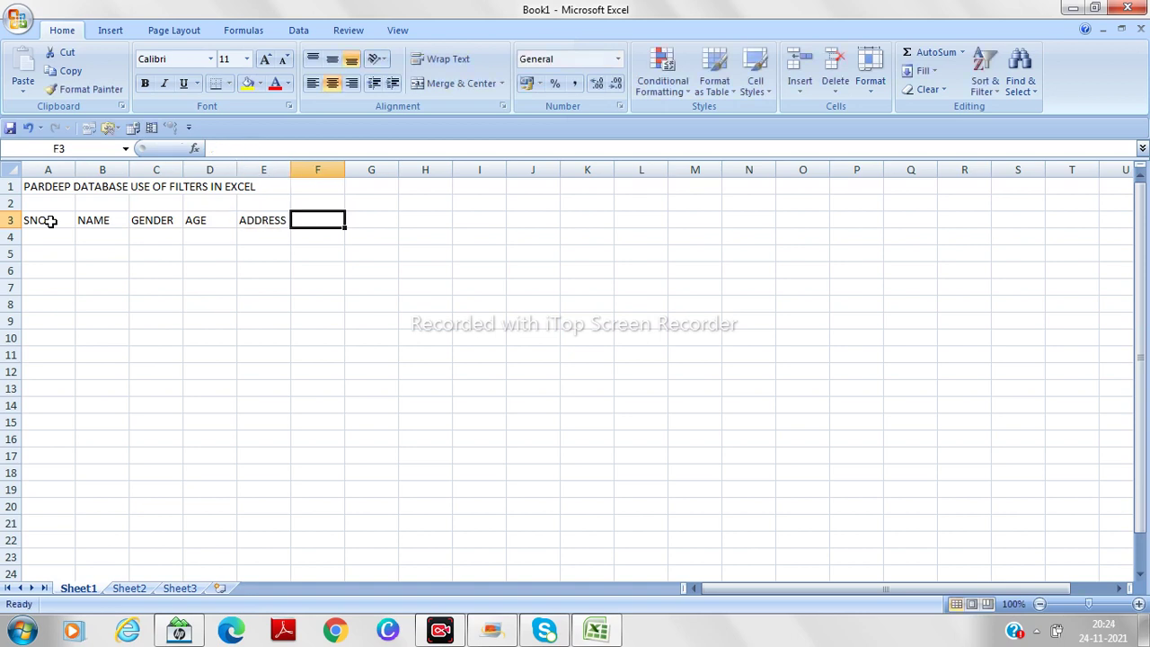
type("INT")
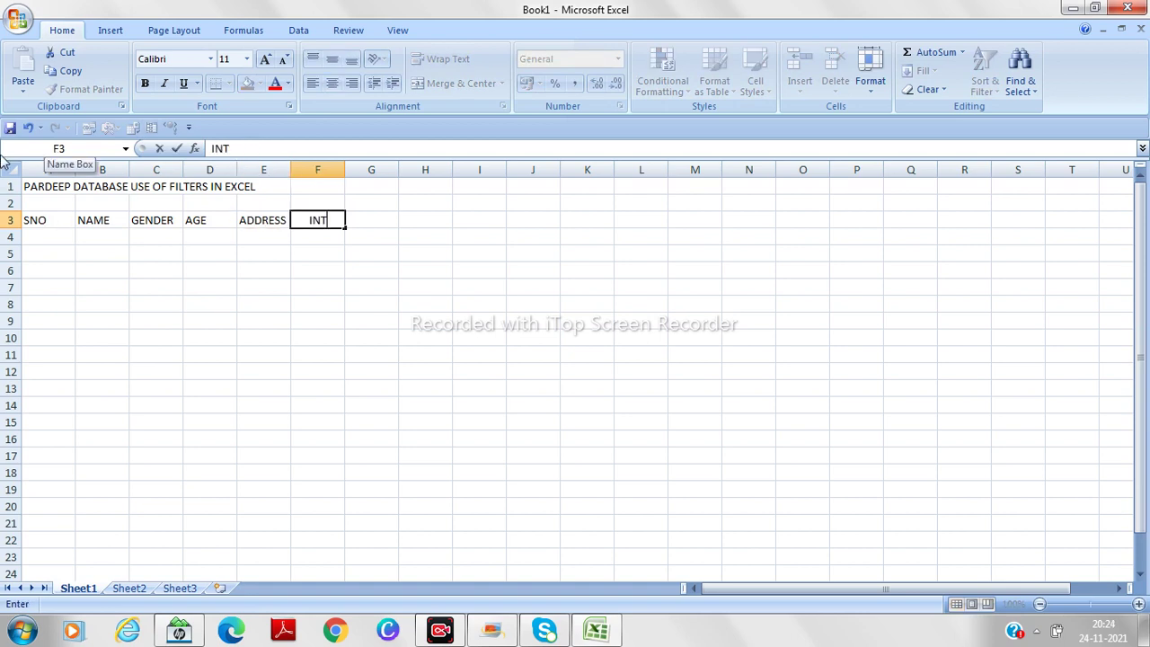
type("EREST")
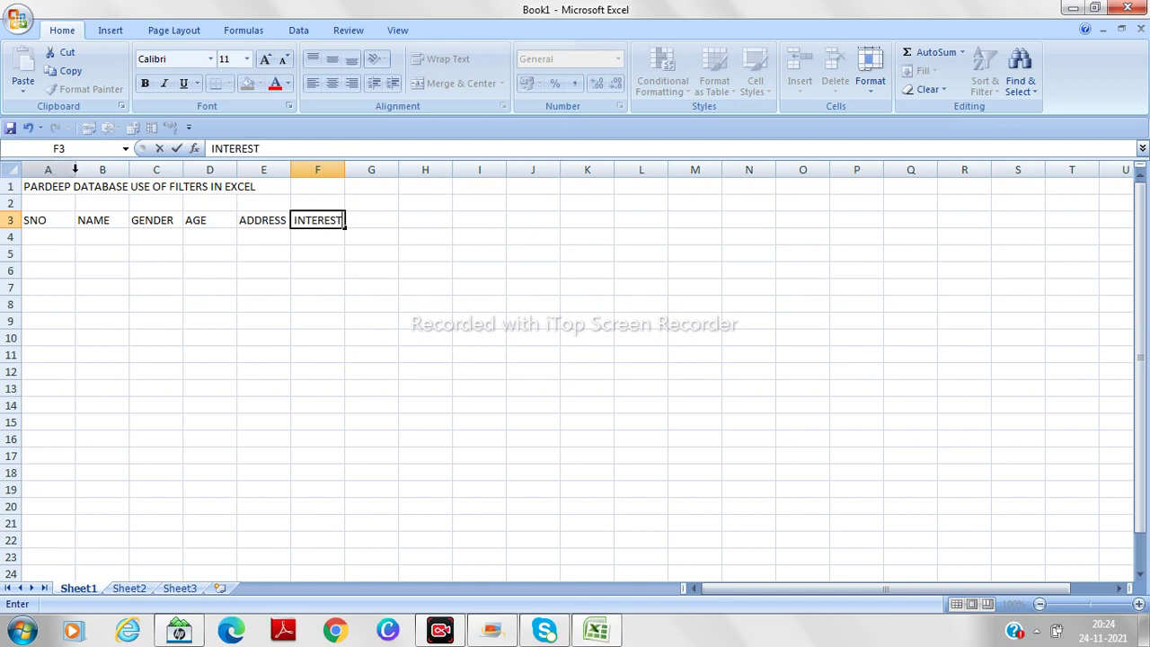
left_click(67, 219)
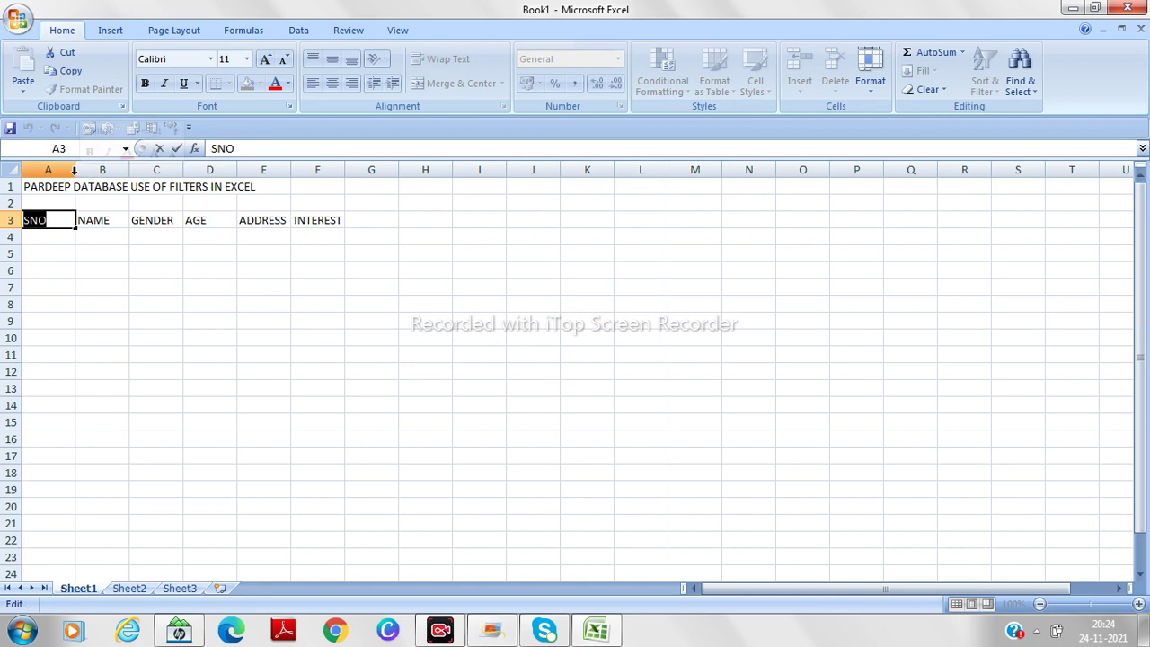
left_click(72, 170)
double_click(75, 170)
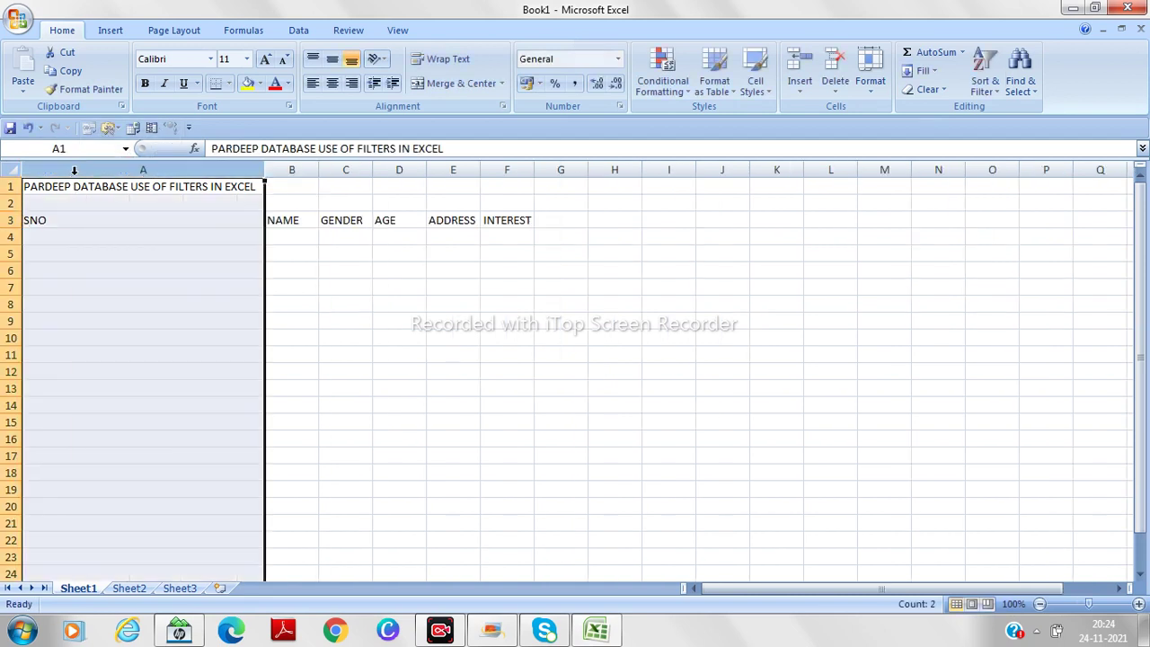
left_click(384, 330)
left_click(209, 241)
key("ctrl+z")
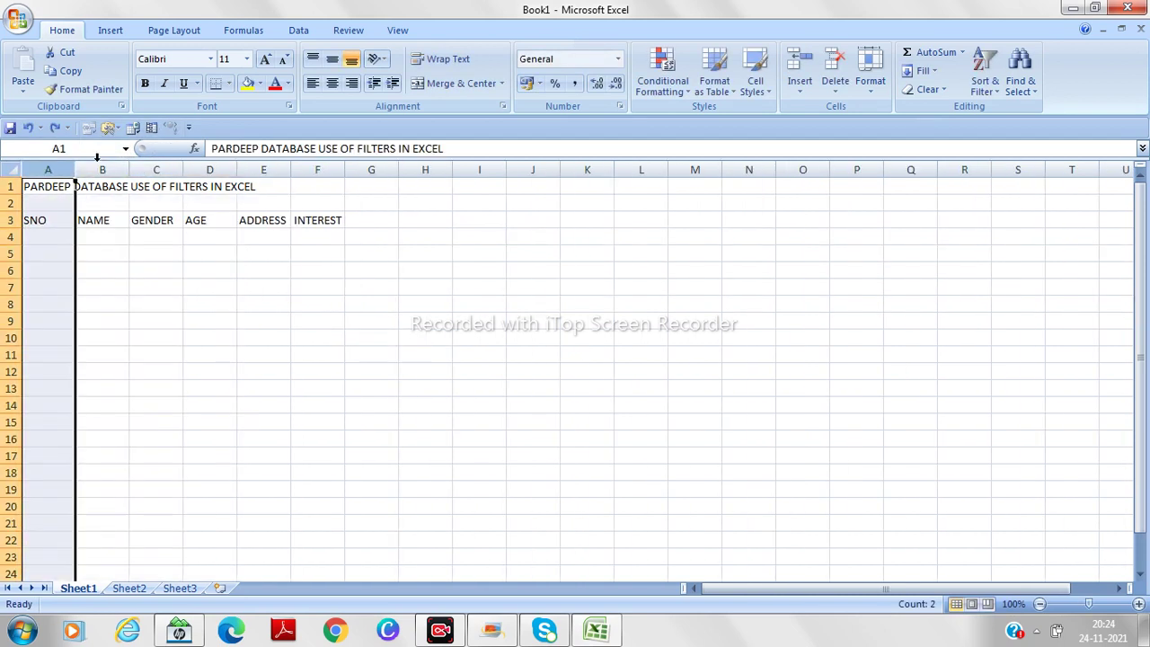
- Widen columns A through F so the headers are spaced apart, making the NAME column the widest
left_click_drag(74, 173, 254, 175)
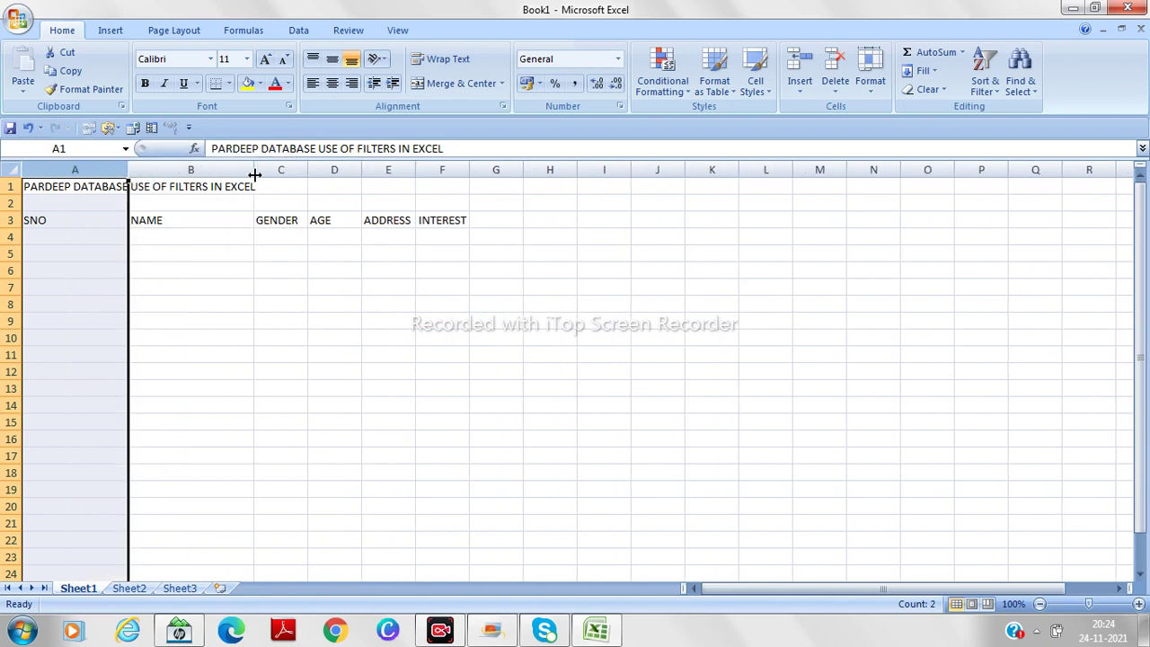
left_click_drag(253, 173, 620, 173)
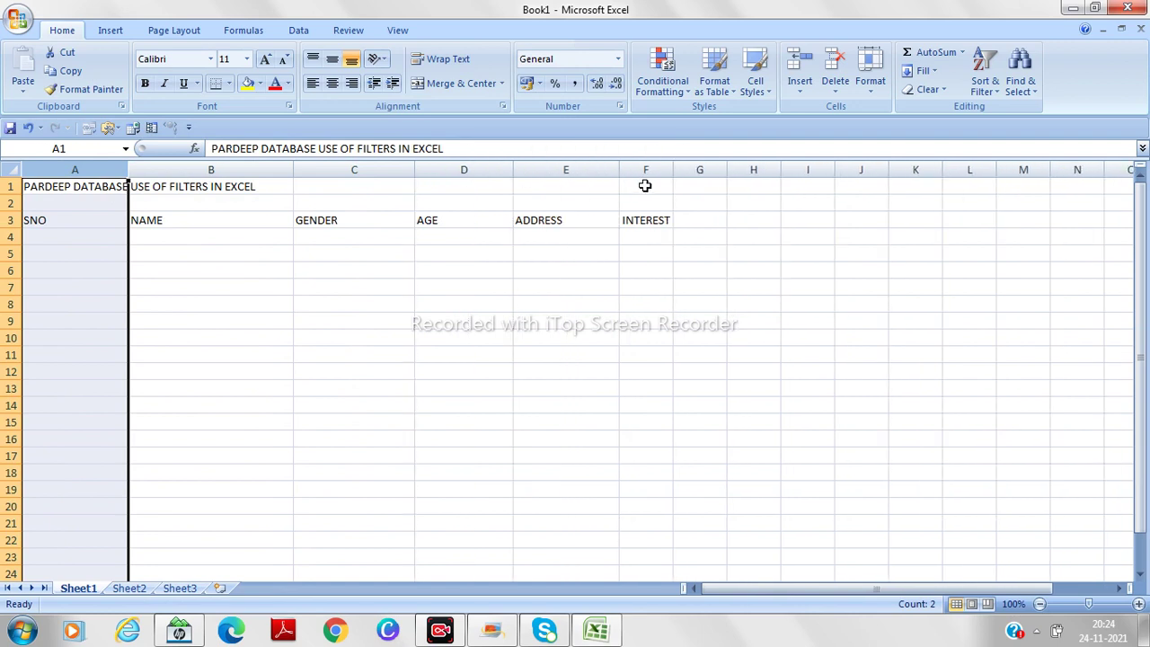
right_click(674, 173)
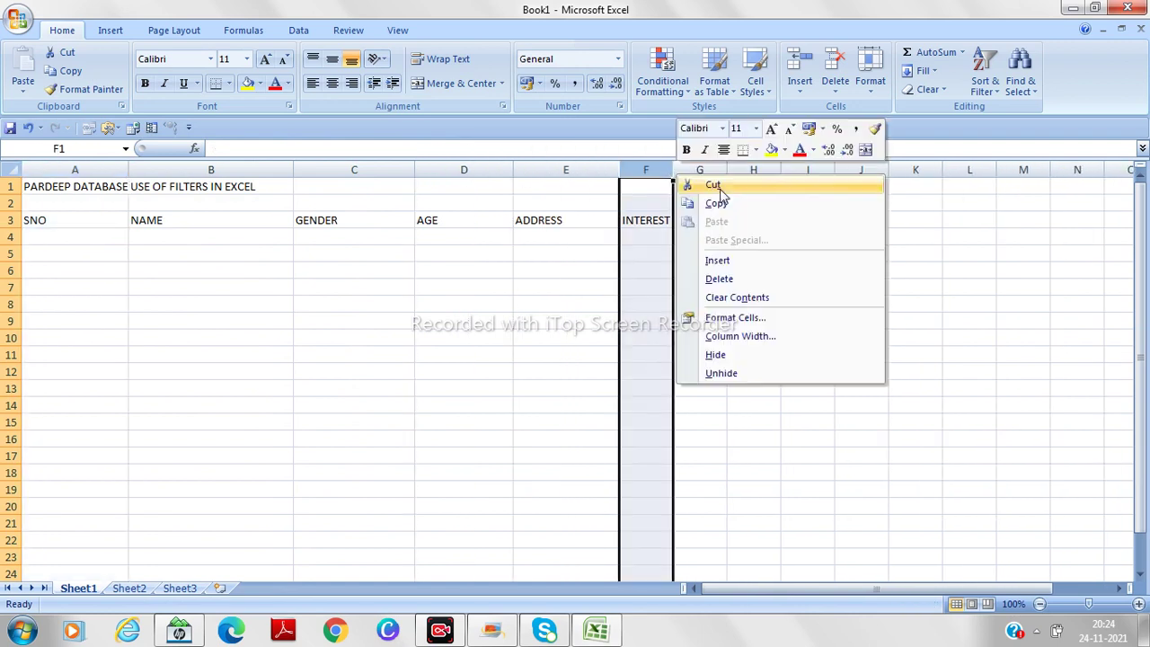
left_click(940, 269)
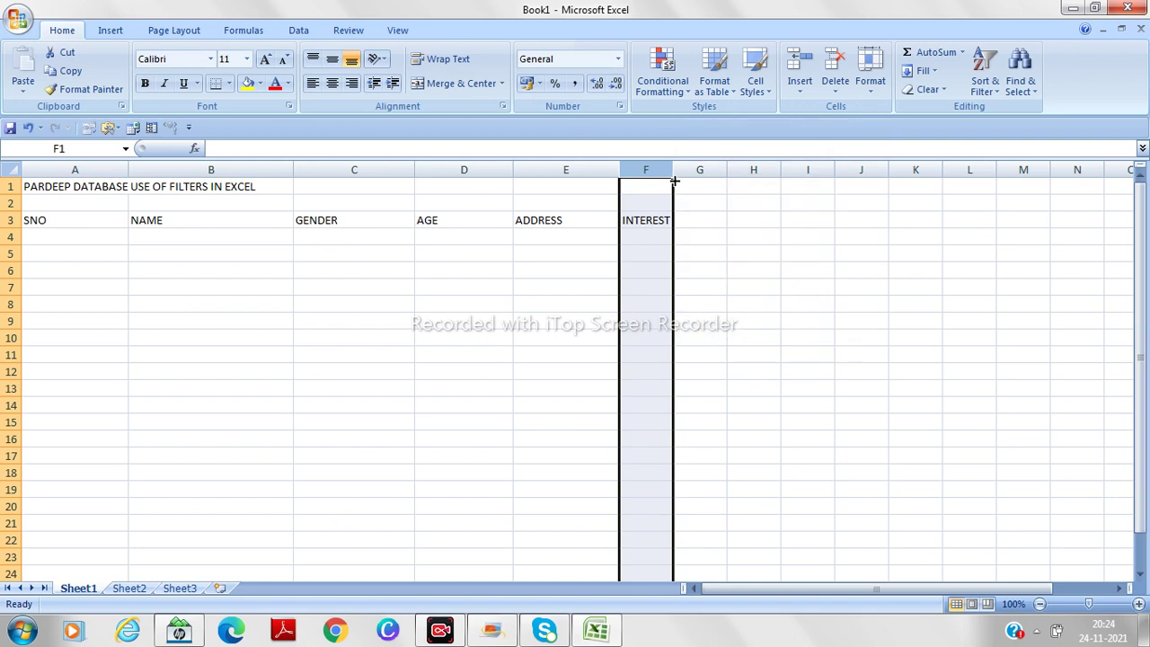
left_click_drag(672, 172, 712, 173)
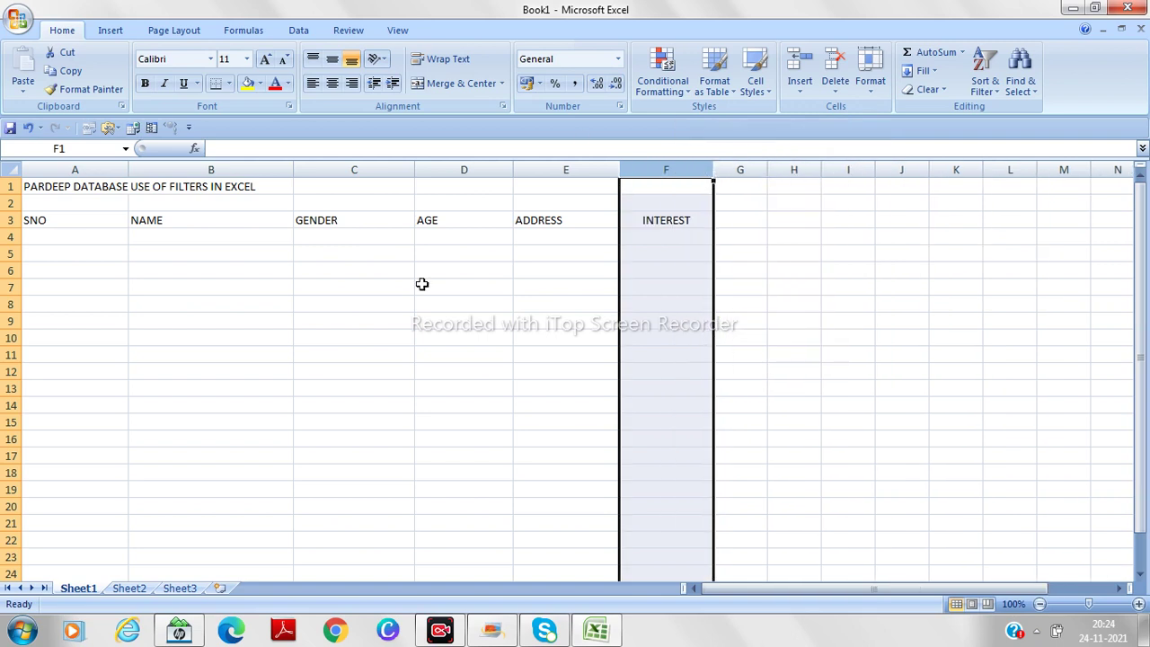
- Number the SNO column from 1 to 15 in A4:A18 by entering 1, 2 and 3 and extending the series
left_click(64, 236)
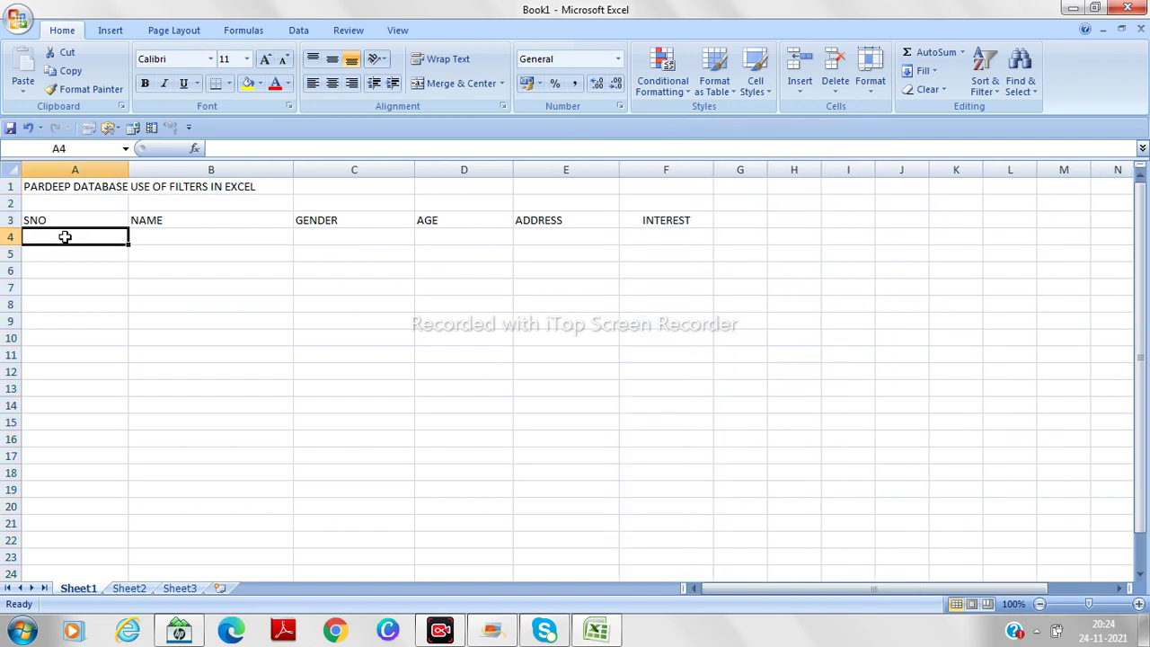
type("1")
key("Return")
type("2")
key("Return")
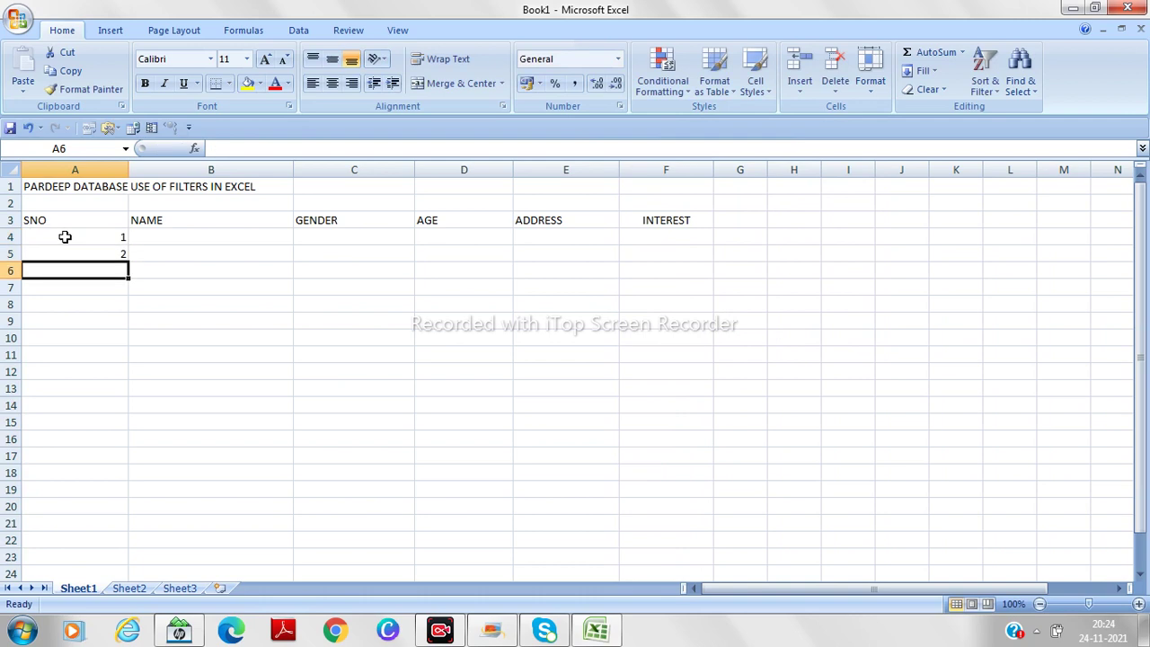
type("3")
key("Return")
left_click(42, 234)
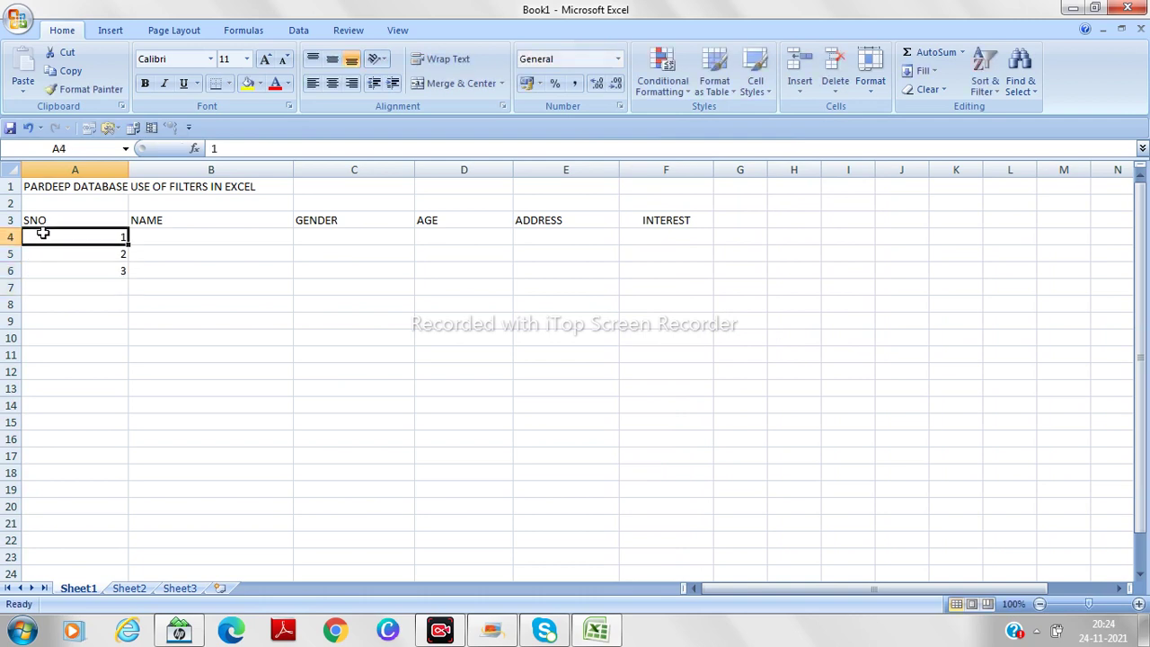
left_click_drag(42, 234, 122, 477)
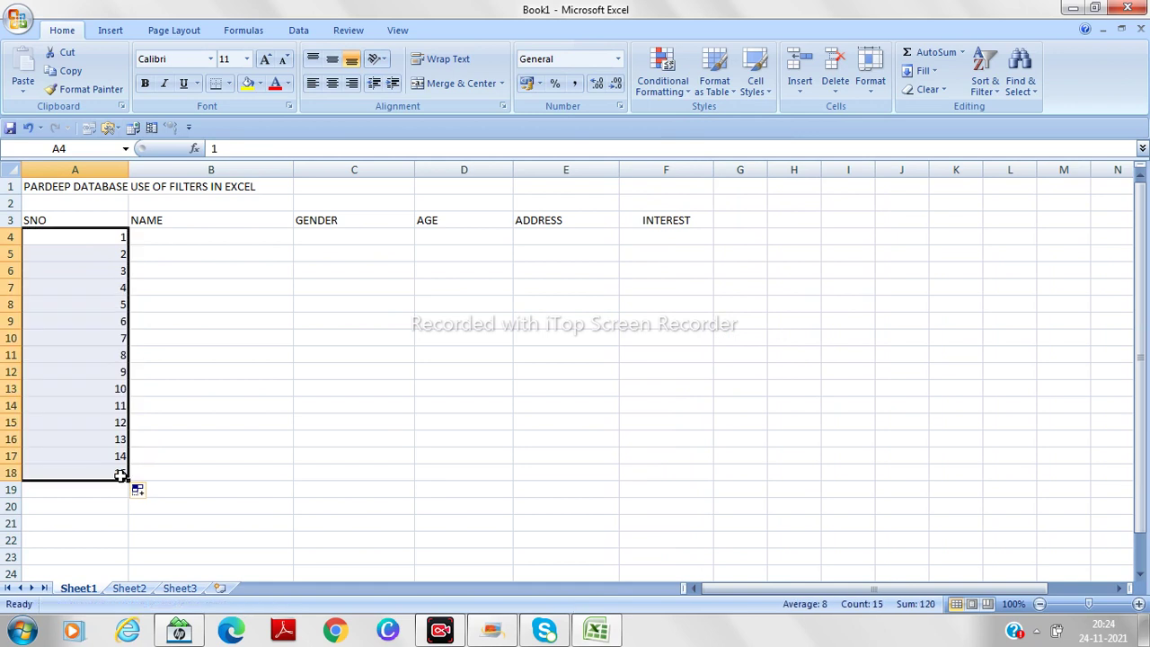
- Enter the first names of the first two people in cells B4 and B5 of the NAME column
double_click(212, 233)
type("RAHUL")
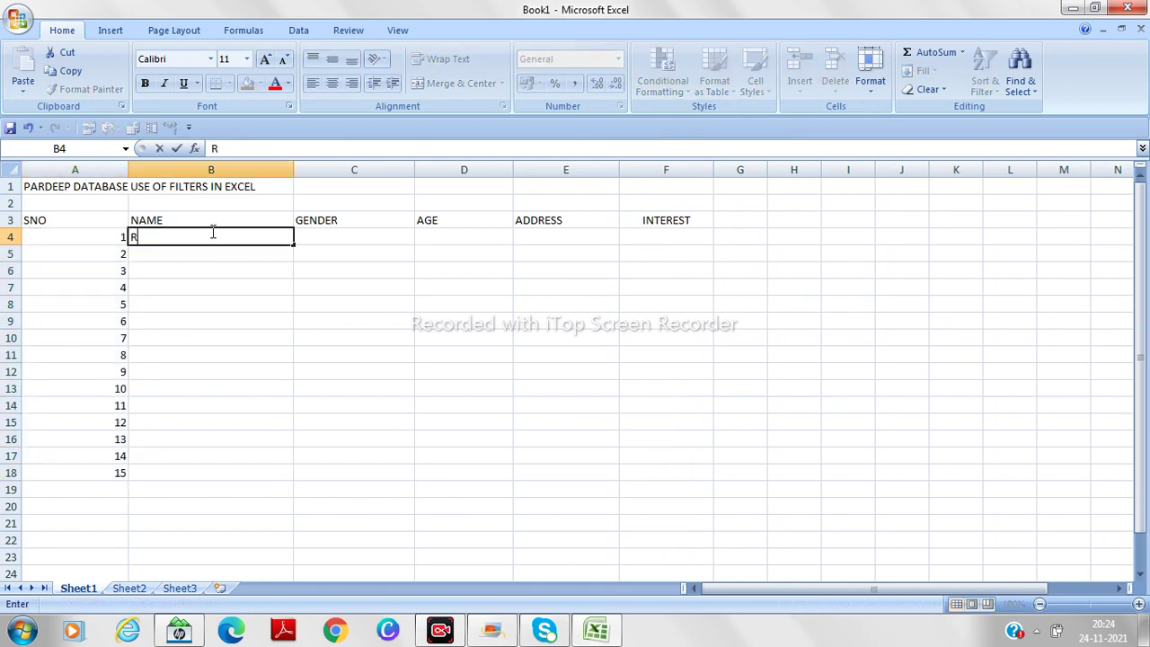
key("Return")
type("ORIYA")
key("Return")
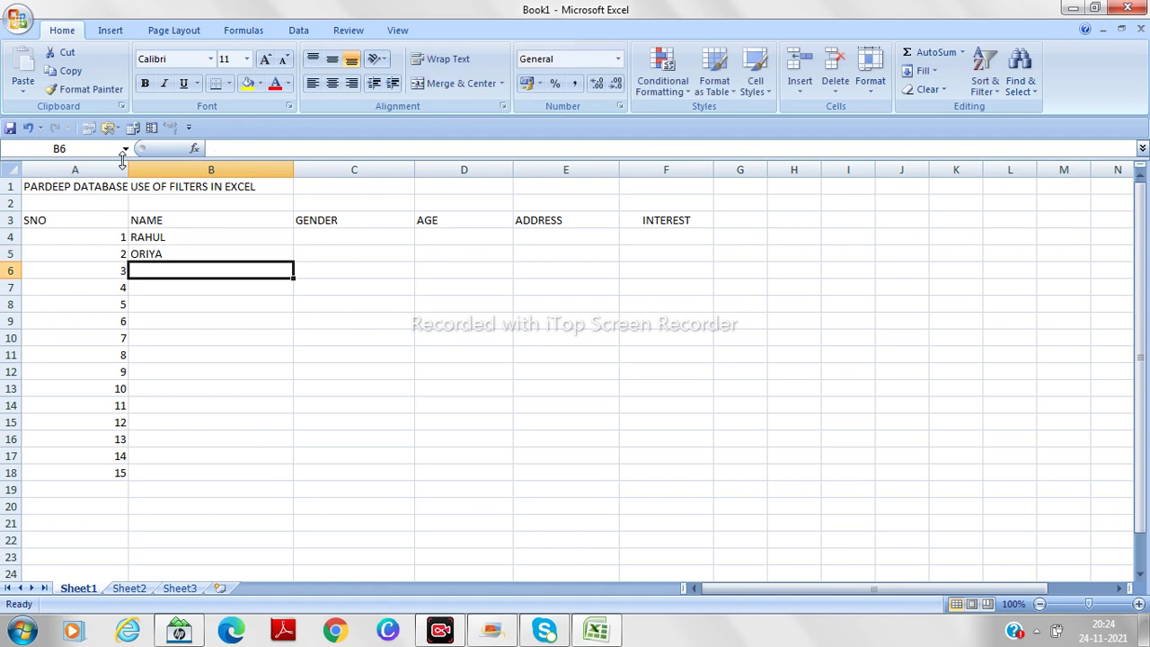
- Correct the first letter of the name in B5 to P
double_click(138, 253)
type("\\")
key("BackSpace")
key("BackSpace")
type("P")
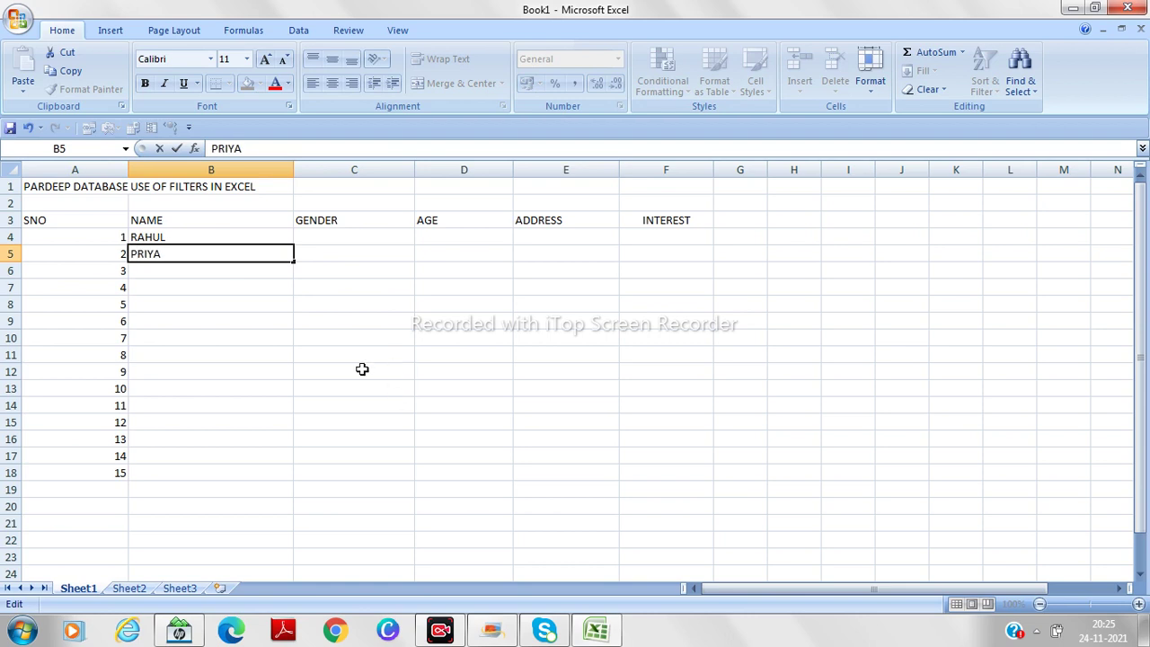
- Enter the first names of the third, fourth and fifth people in cells B6:B8 of the NAME column
left_click(189, 270)
type("SEHAJ")
key("Return")
type("SANVI")
key("Return")
type("PALLVI")
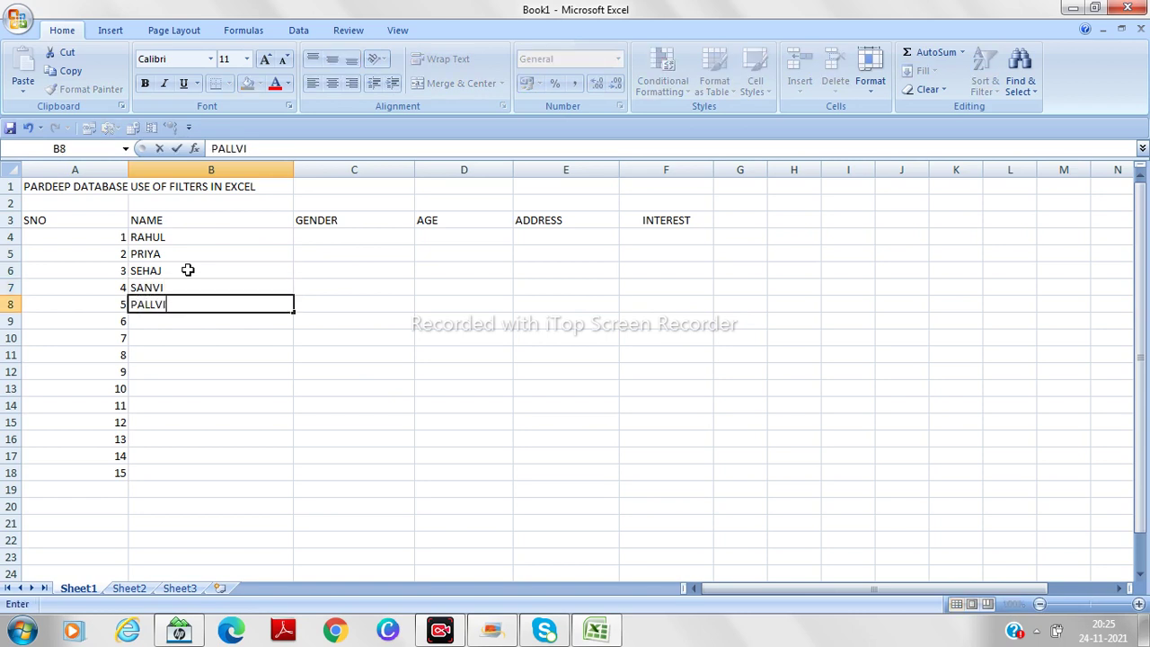
key("Return")
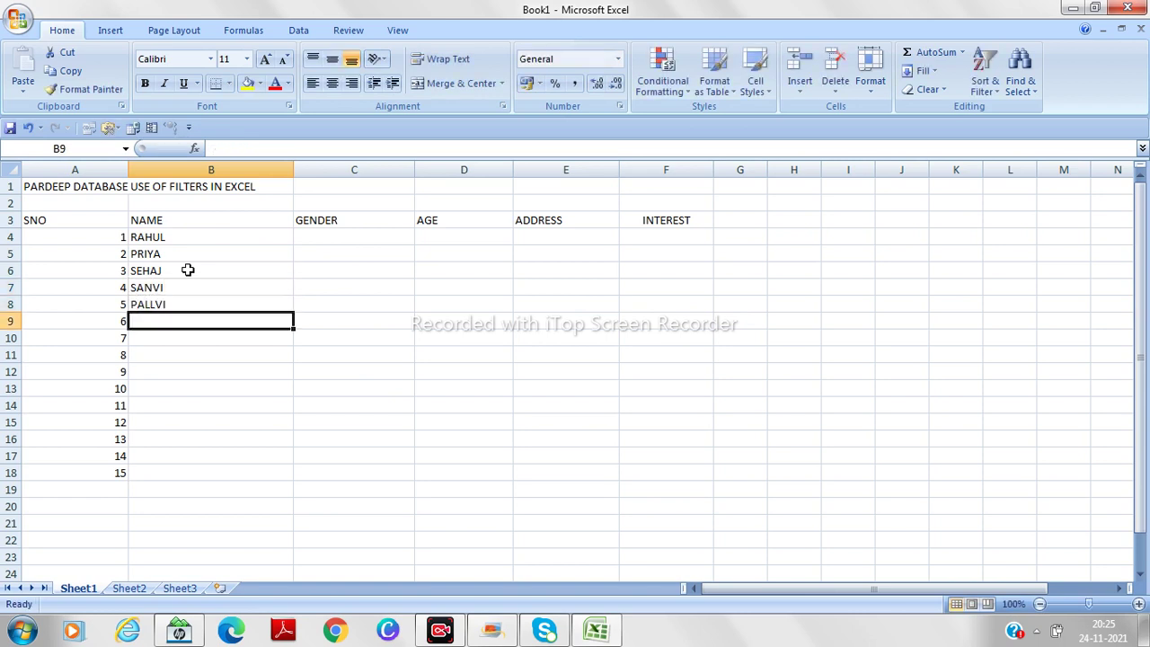
- Enter the first names of people 6 to 9 in cells B9:B12 of the NAME column
type("SANGEETA")
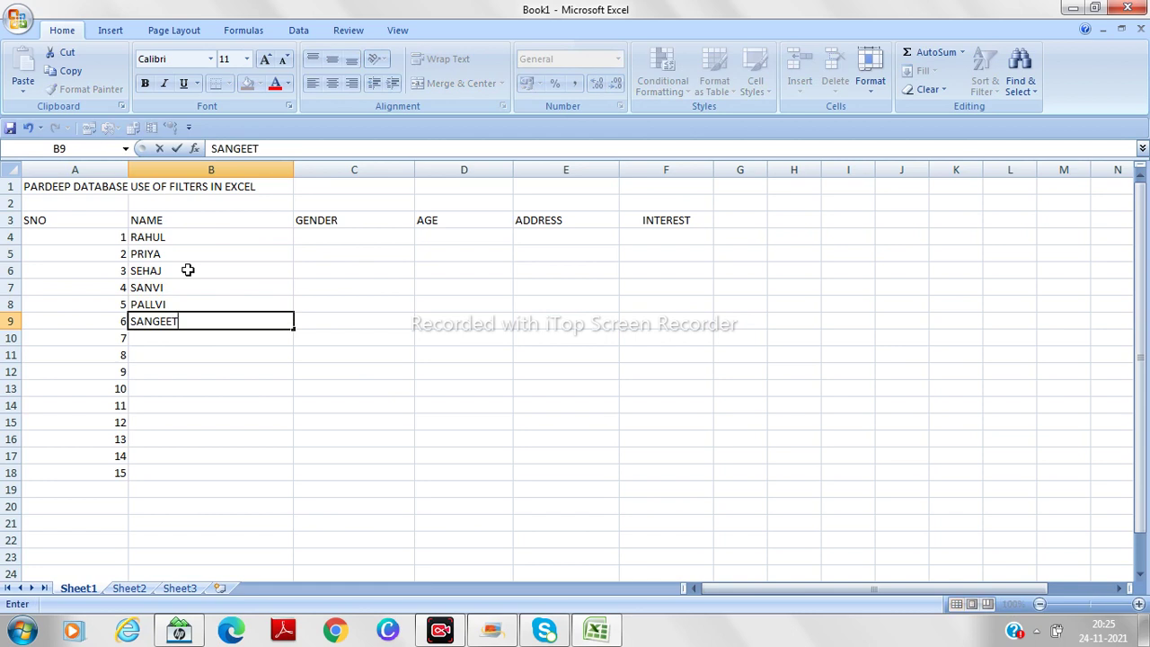
key("Return")
type("GURMEET")
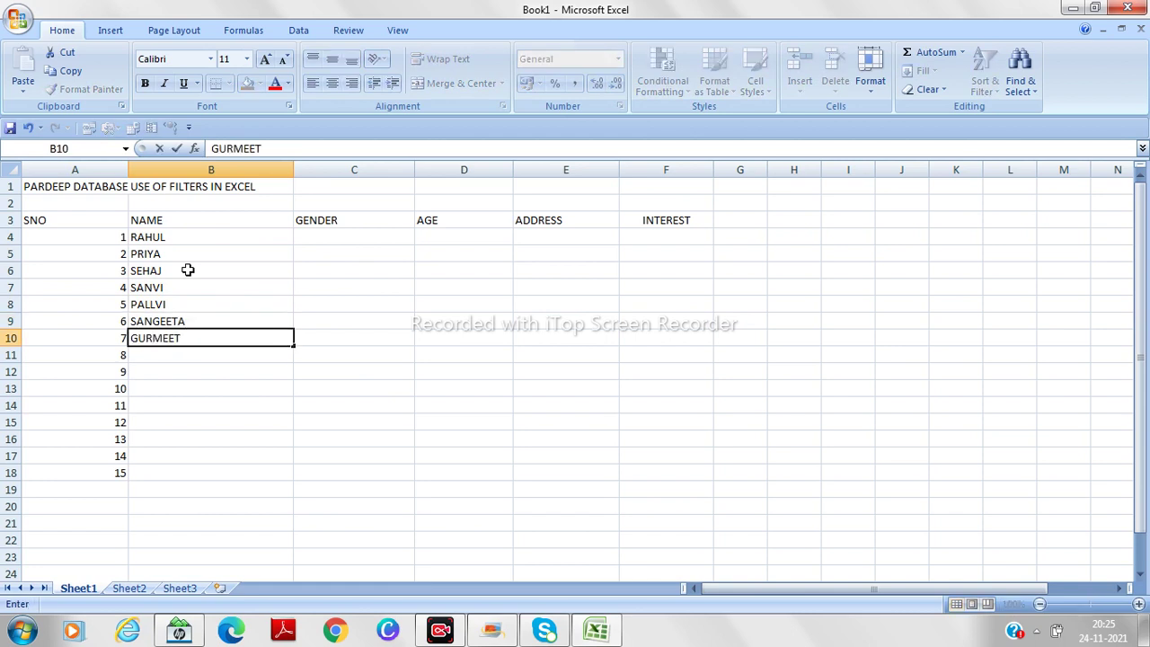
key("Return")
type("JAGJEET")
key("Return")
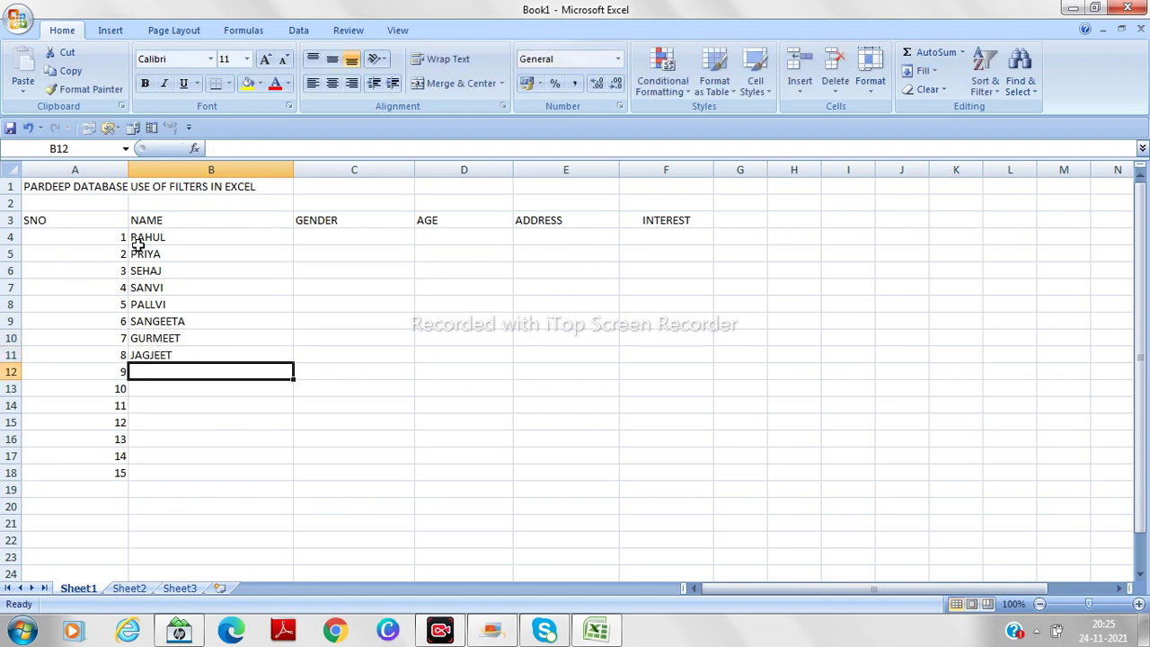
type("MEGHA")
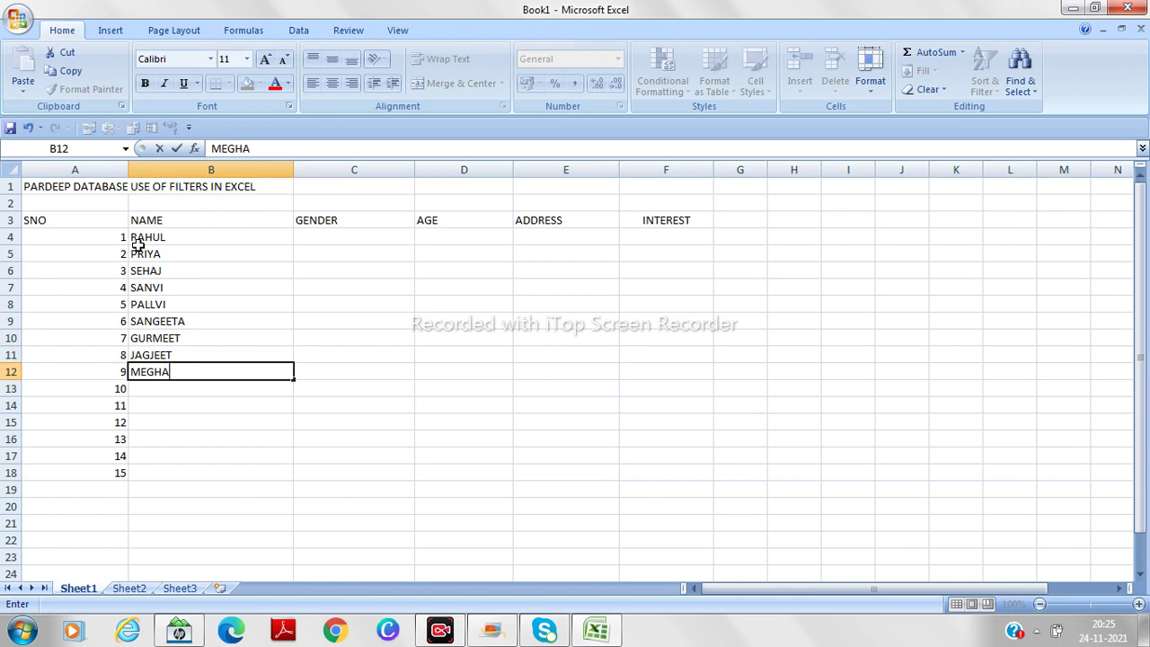
key("Return")
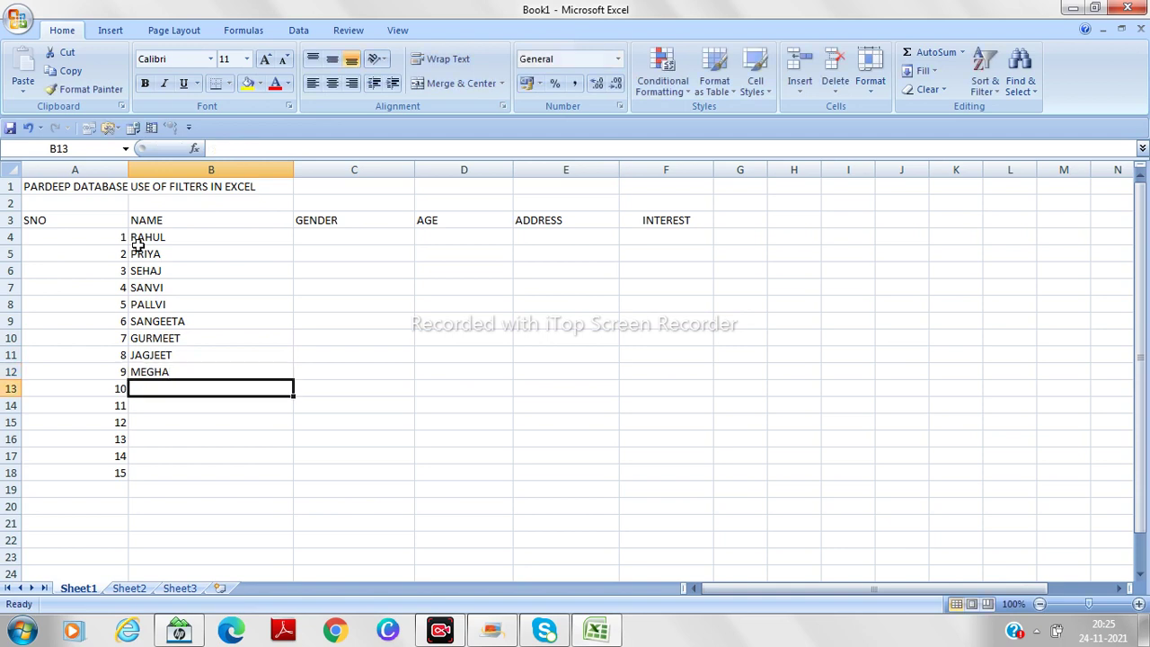
- Complete the NAME column by entering the first names of people 10 to 15 in cells B13:B18
type("RAJ")
key("Return")
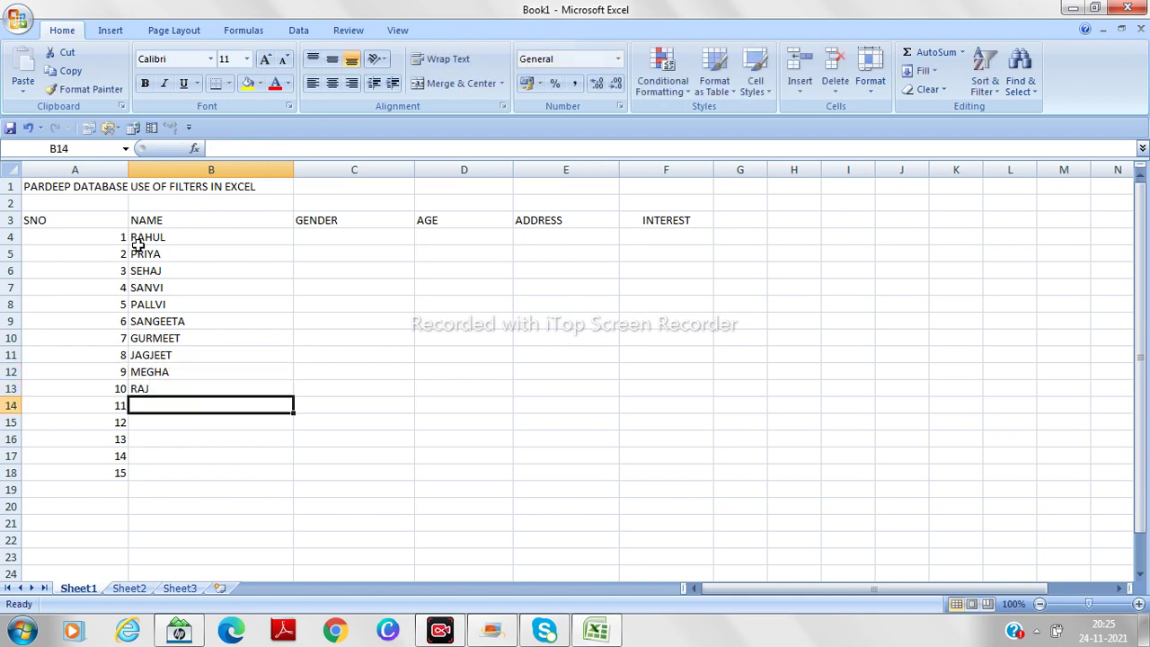
type("A")
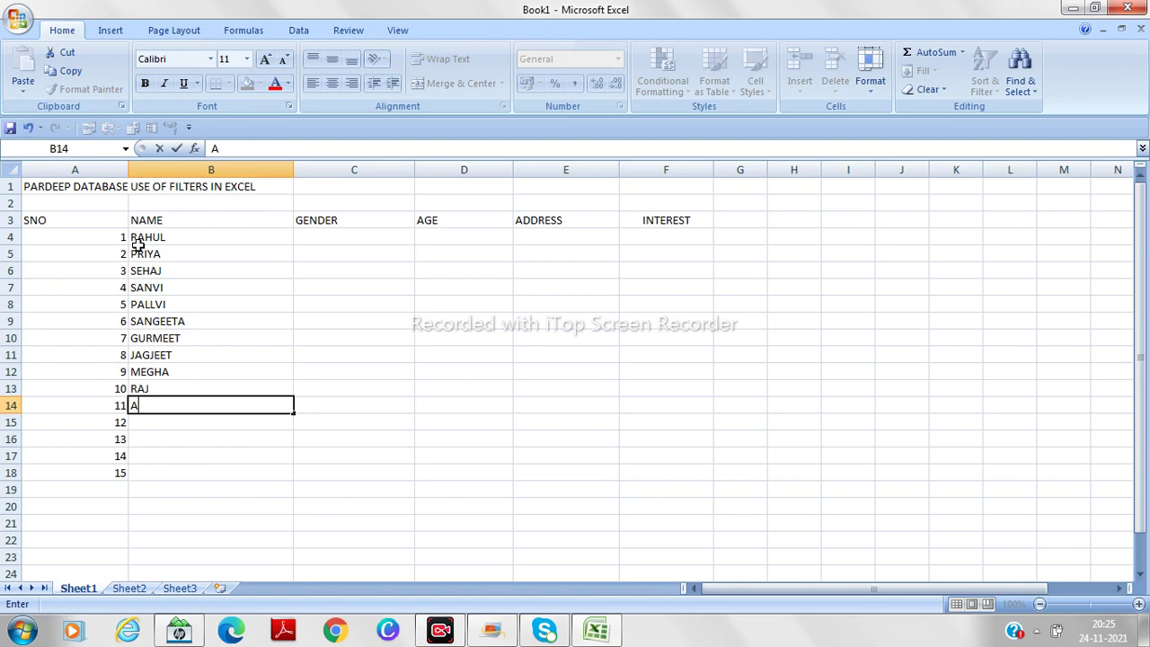
type("SHOK")
key("Return")
type("RAM")
key("Return")
type("ANIL")
key("Return")
type("GAURAV")
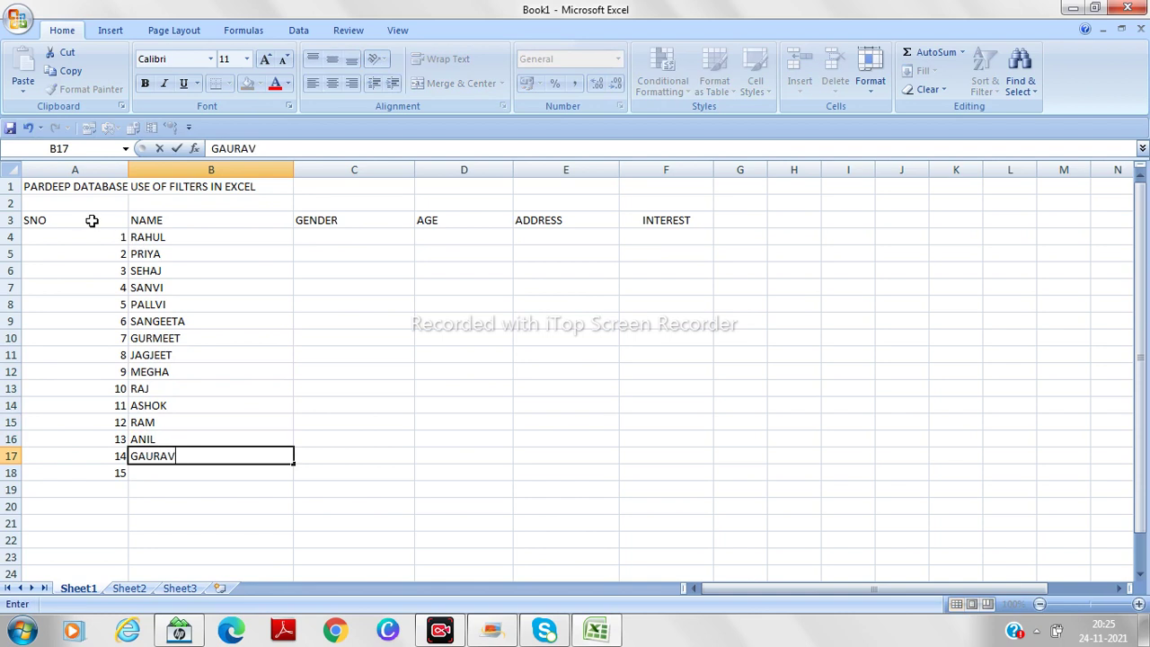
key("Return")
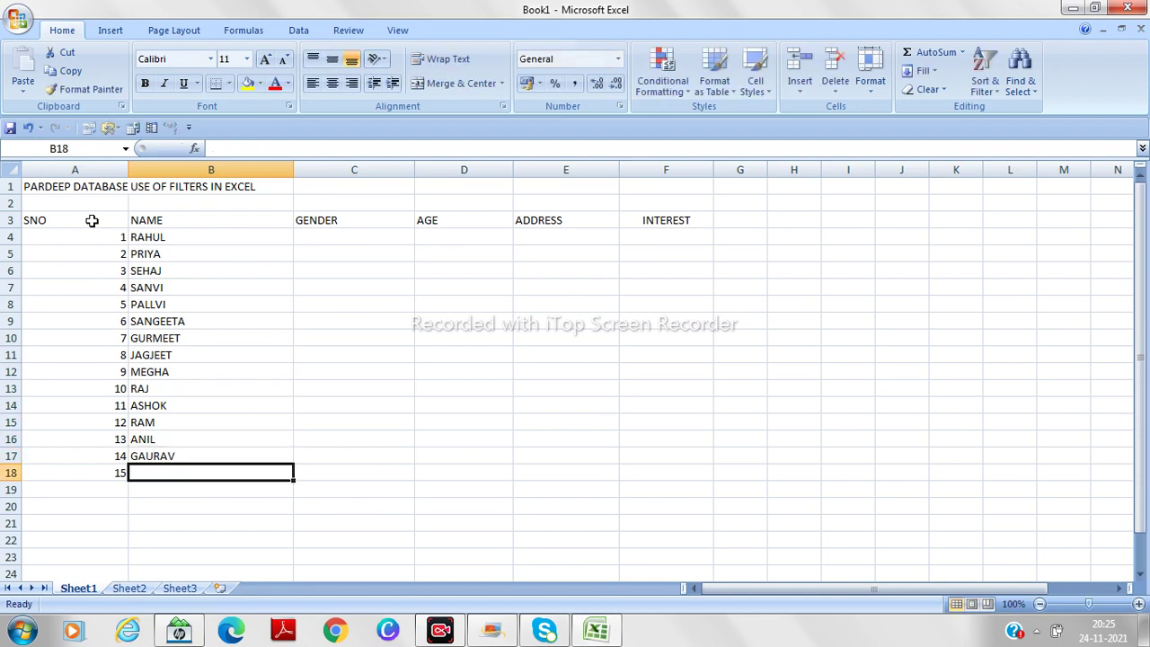
type("POOJA")
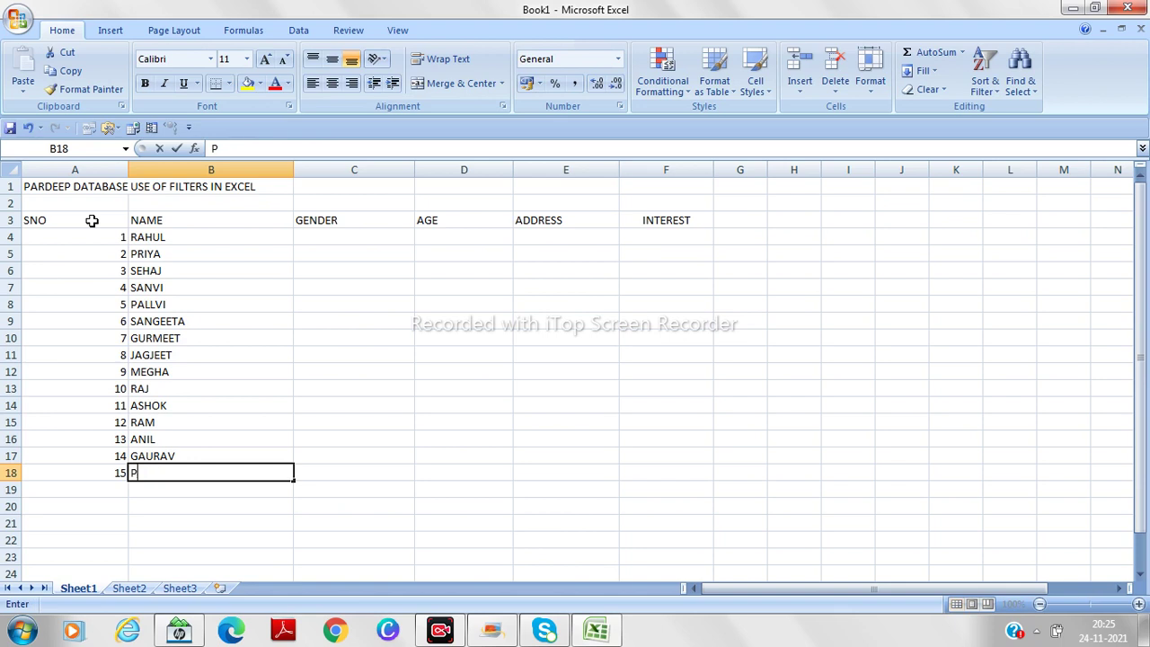
- Fill in the GENDER column for the first three people: MALE in C4, FEMALE in C5 and MALE in C6
left_click(326, 240)
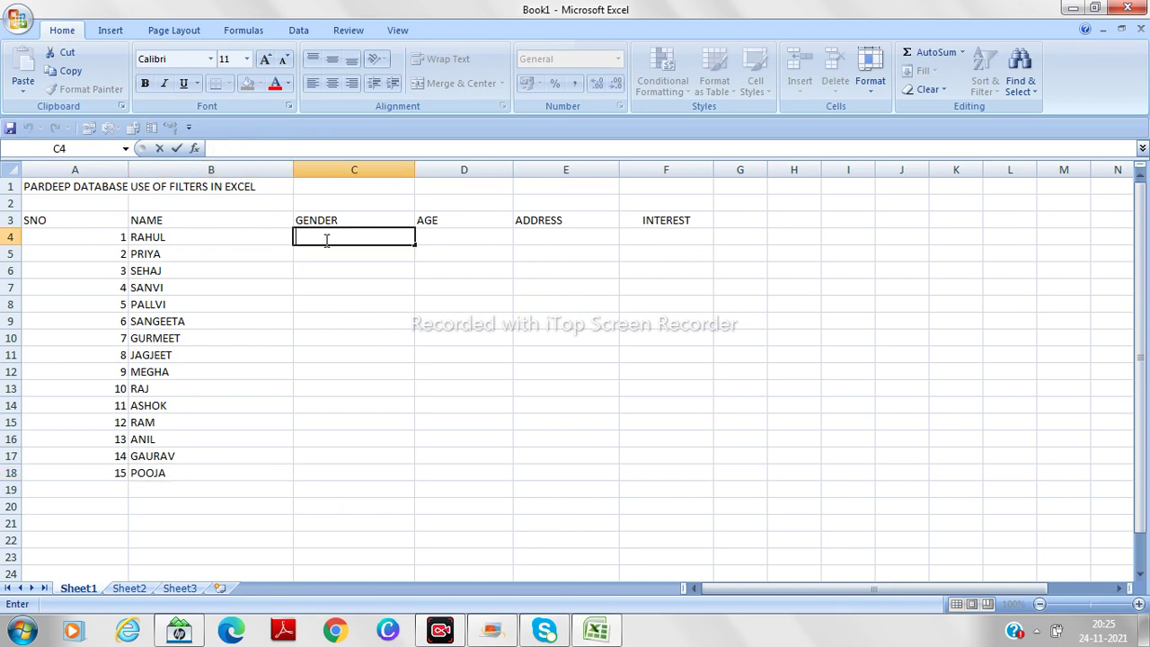
type("MALEW")
key("BackSpace")
key("Return")
type("EMALE")
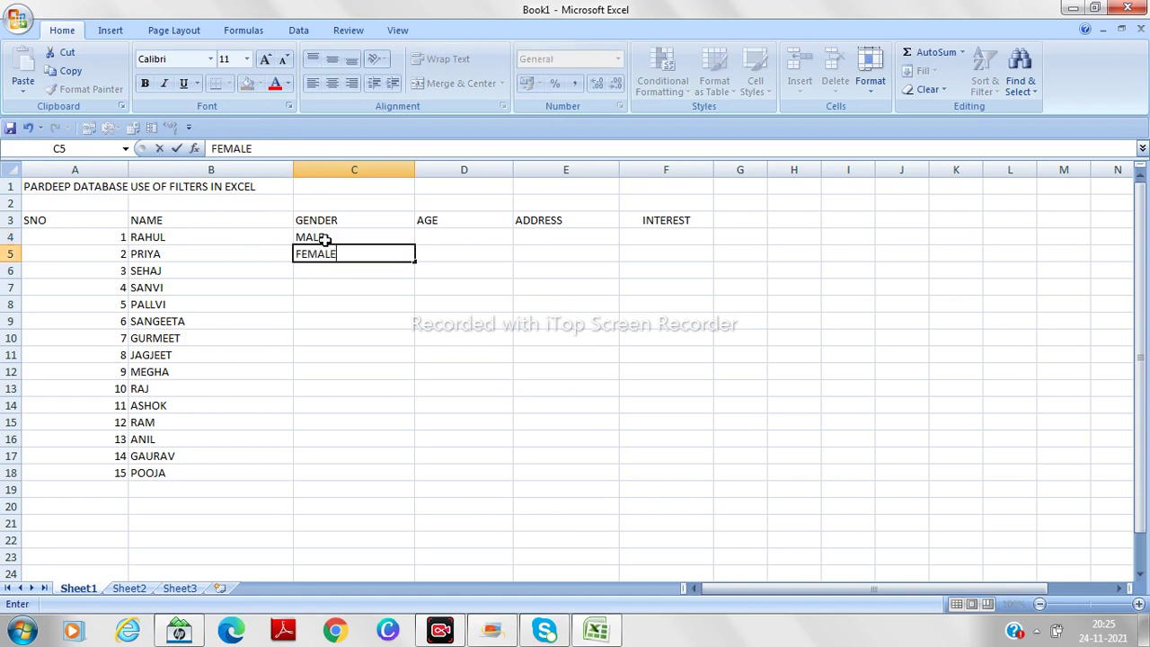
key("Return")
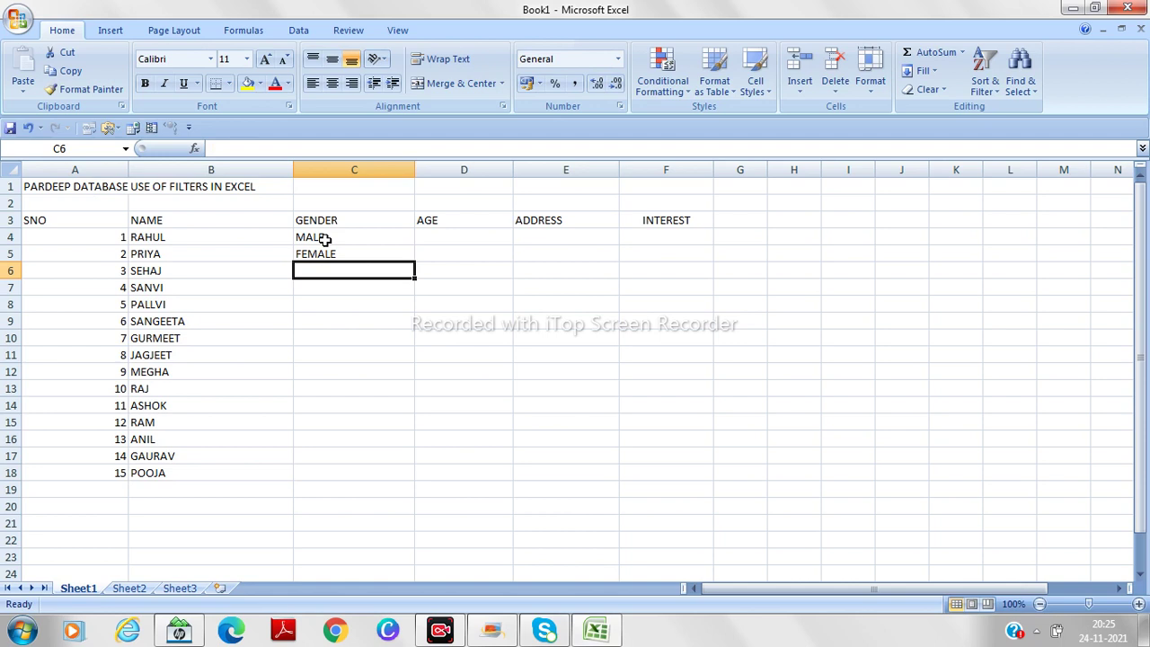
type("MALE")
key("Return")
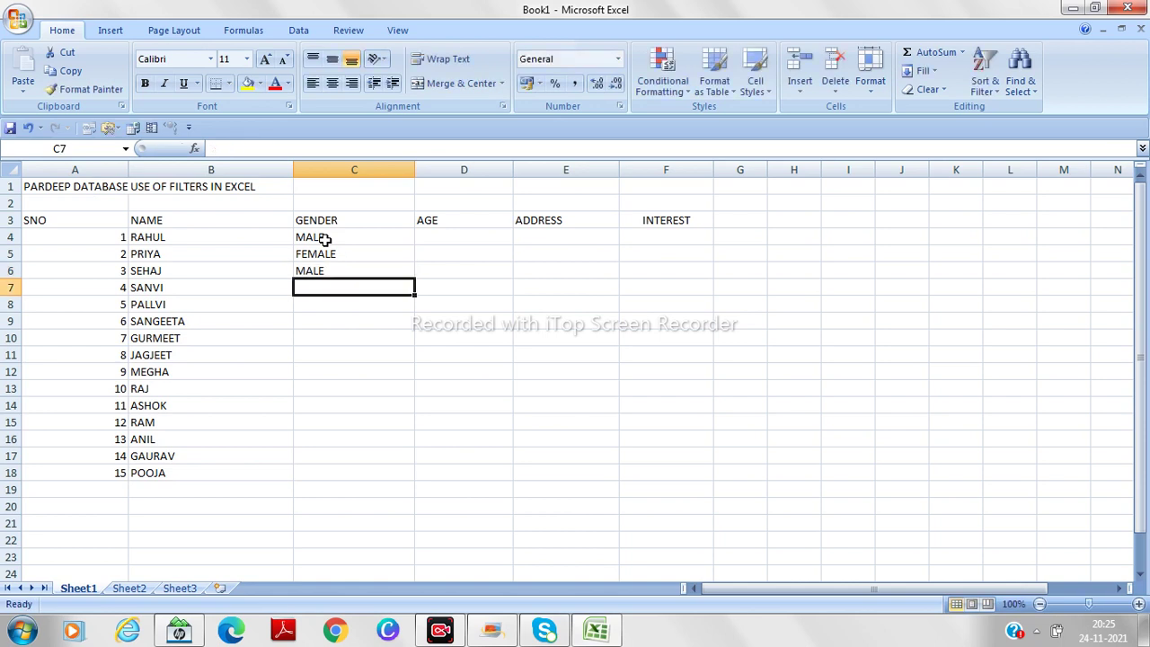
- Enter FEMALE in cells C7, C8 and C9 of the GENDER column
type("G")
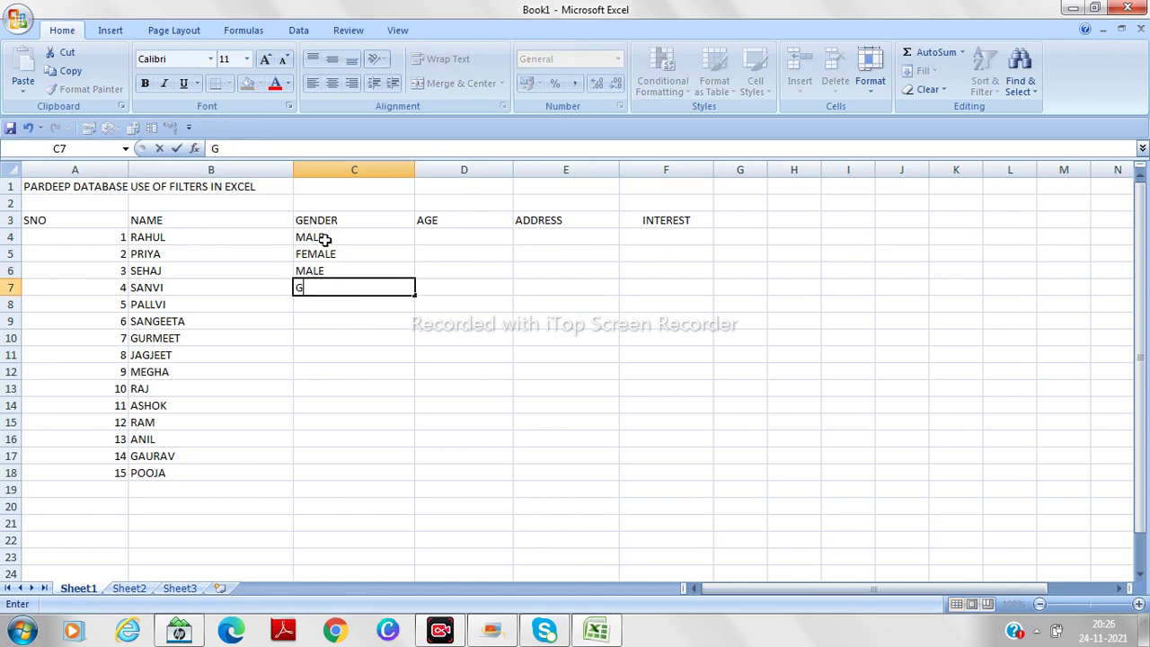
type("FEMALE")
key("Return")
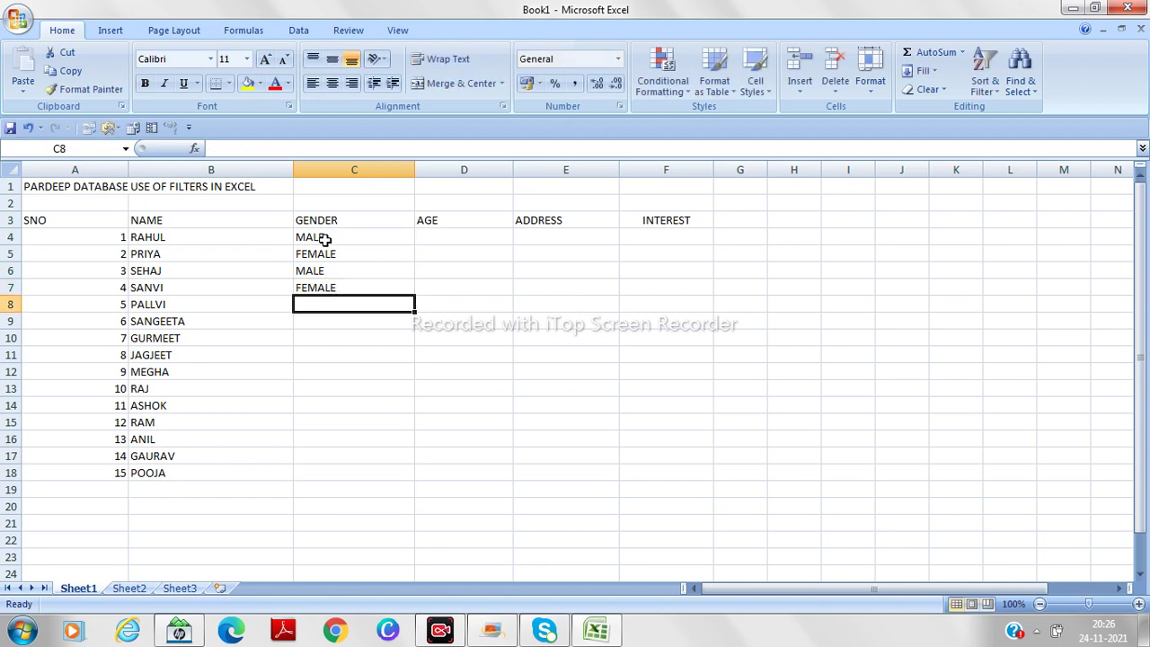
type("FEMALE")
key("Return")
type("FEMAL")
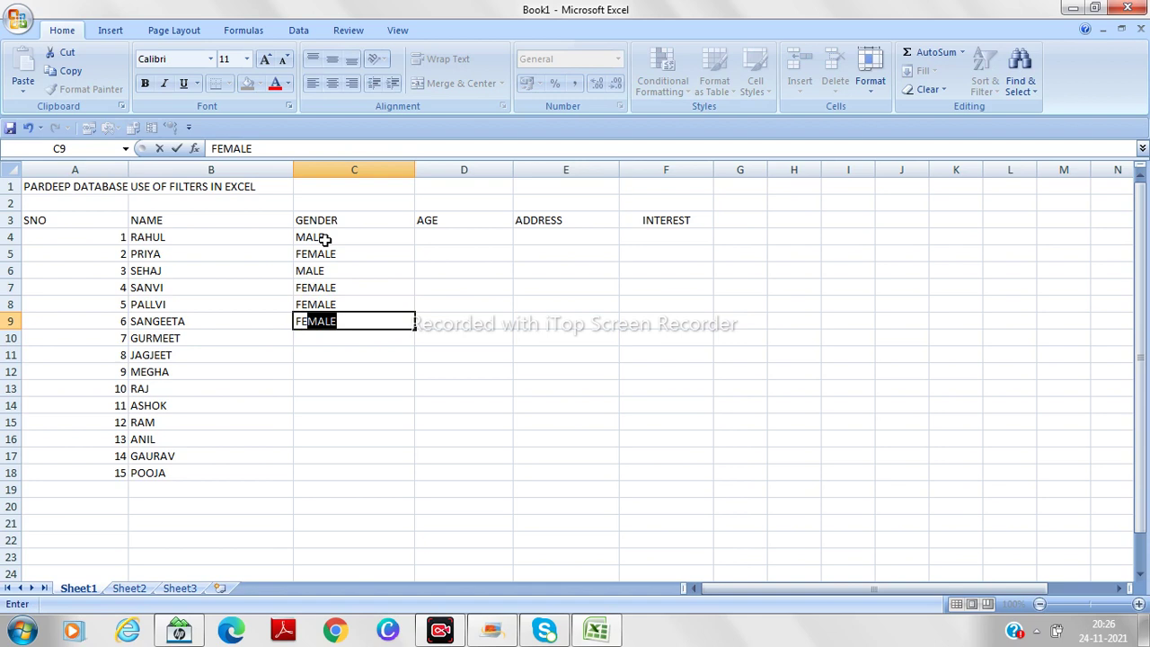
type("E")
key("Return")
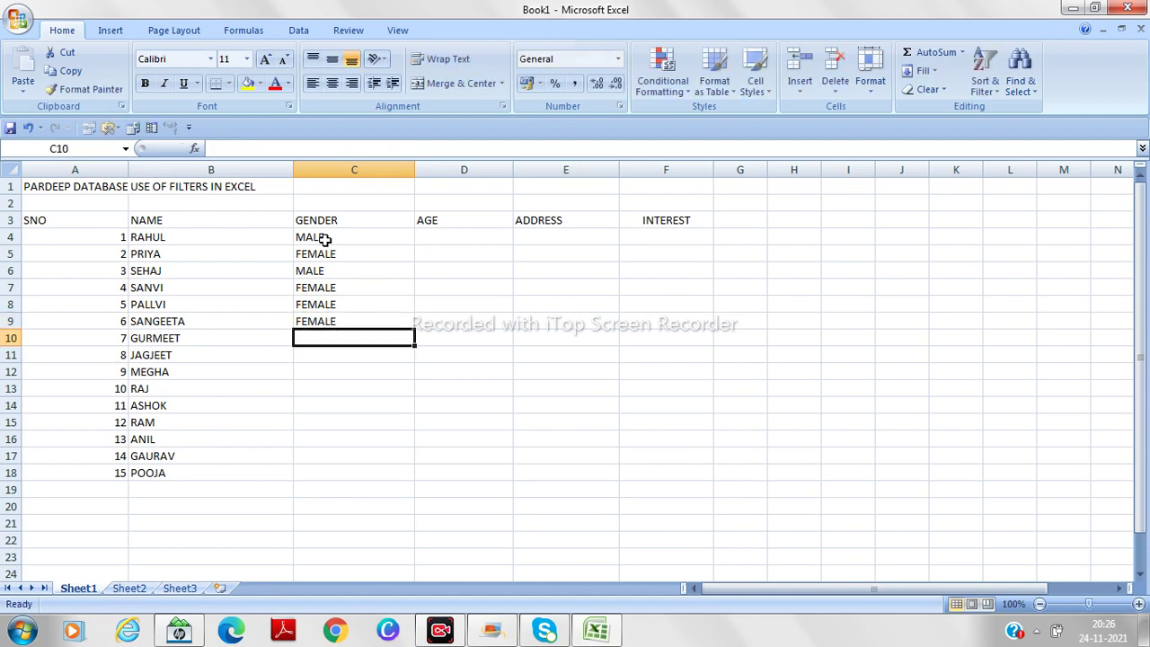
- Enter MALE in C10 and C11 and FEMALE in C12 of the GENDER column
type("MA")
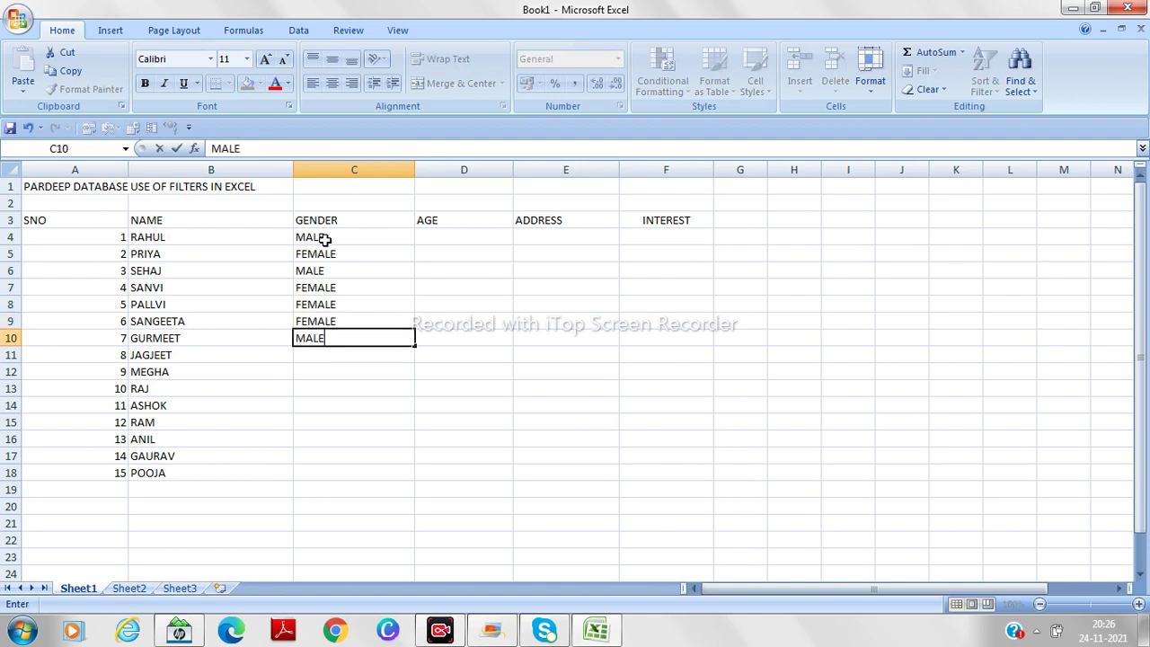
type("LE")
key("Return")
type("MALE")
key("Return")
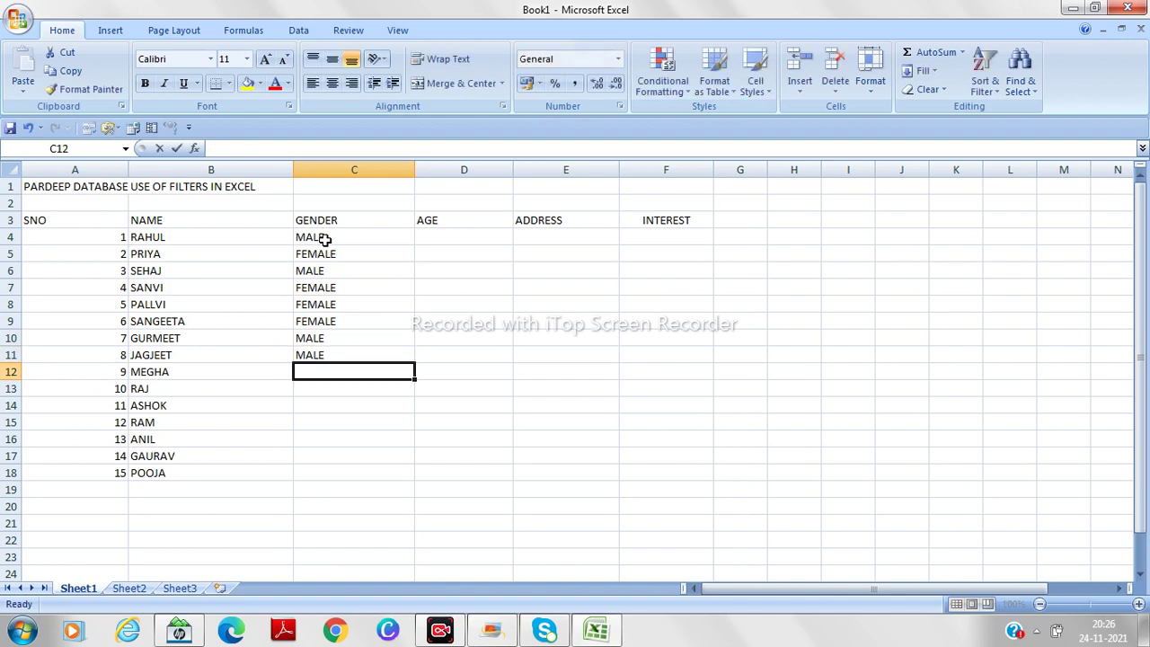
type("FEMALE")
key("Return")
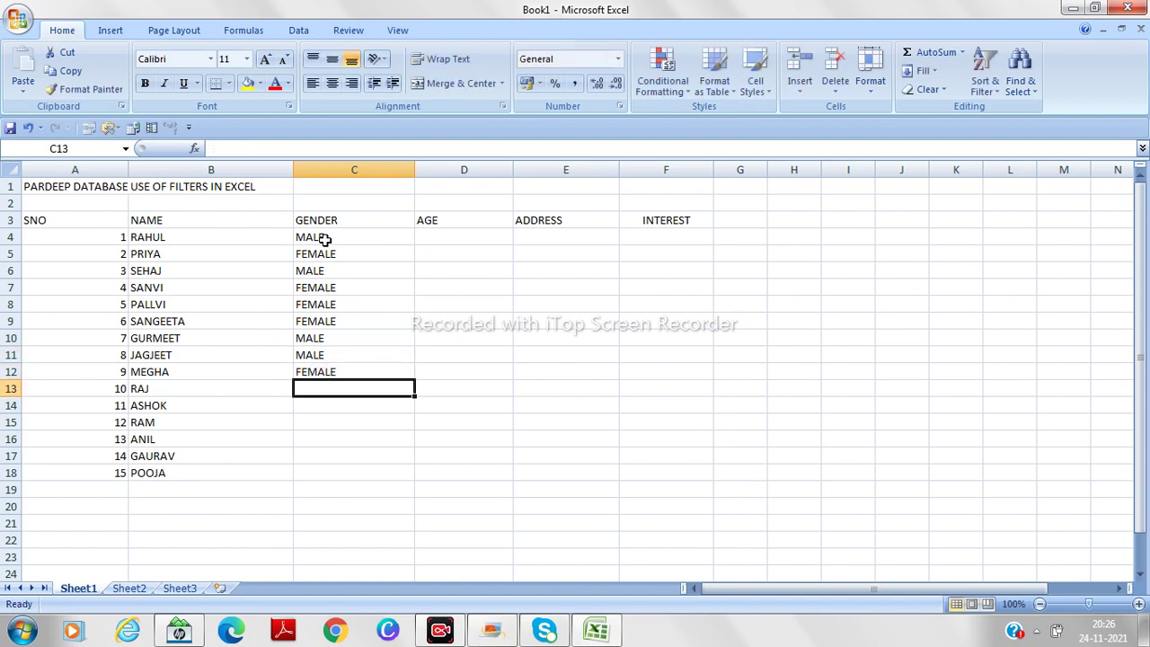
- Enter MALE in cells C13, C14 and C15 of the GENDER column
type("MA")
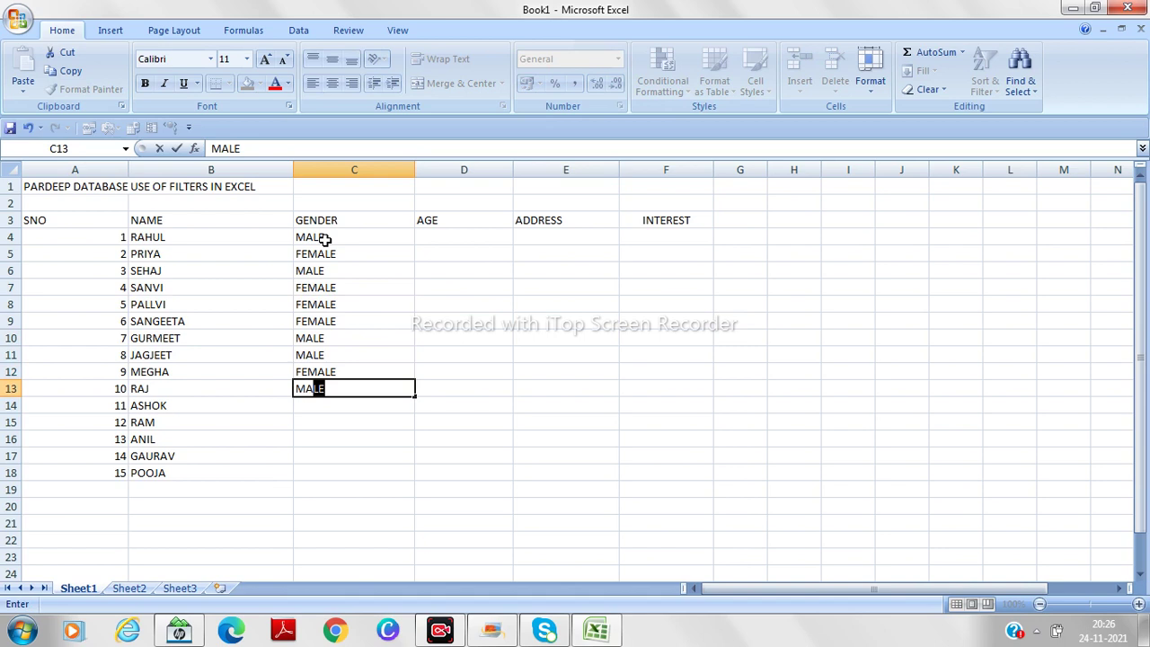
type("LE")
key("Return")
type("MA")
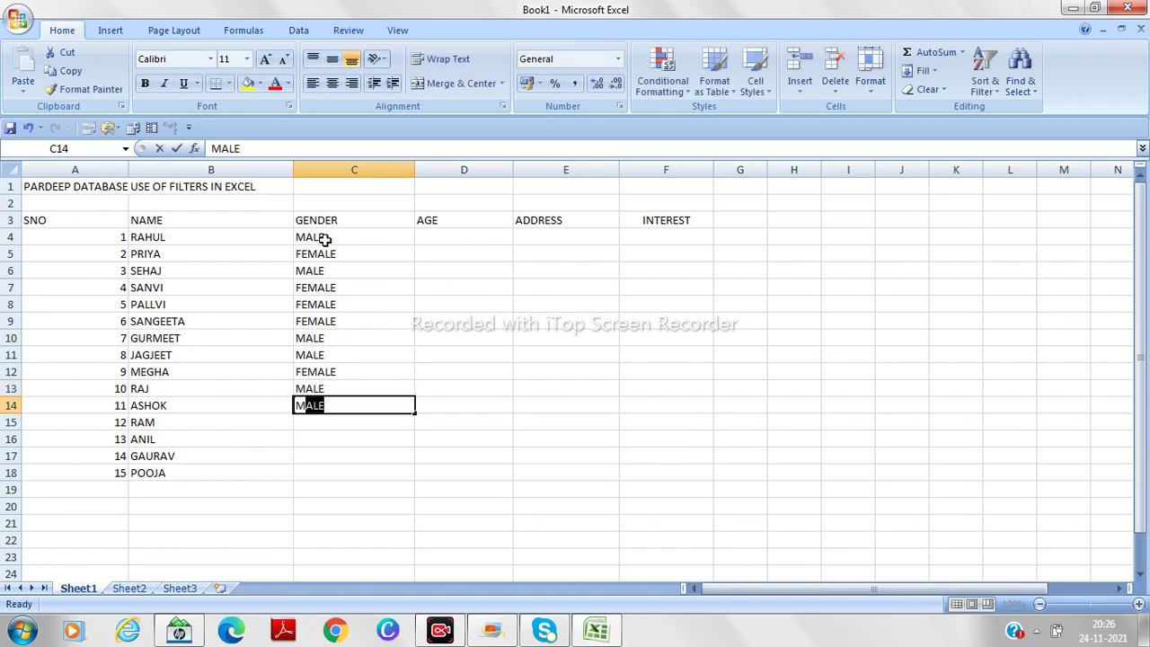
type("LE")
key("Return")
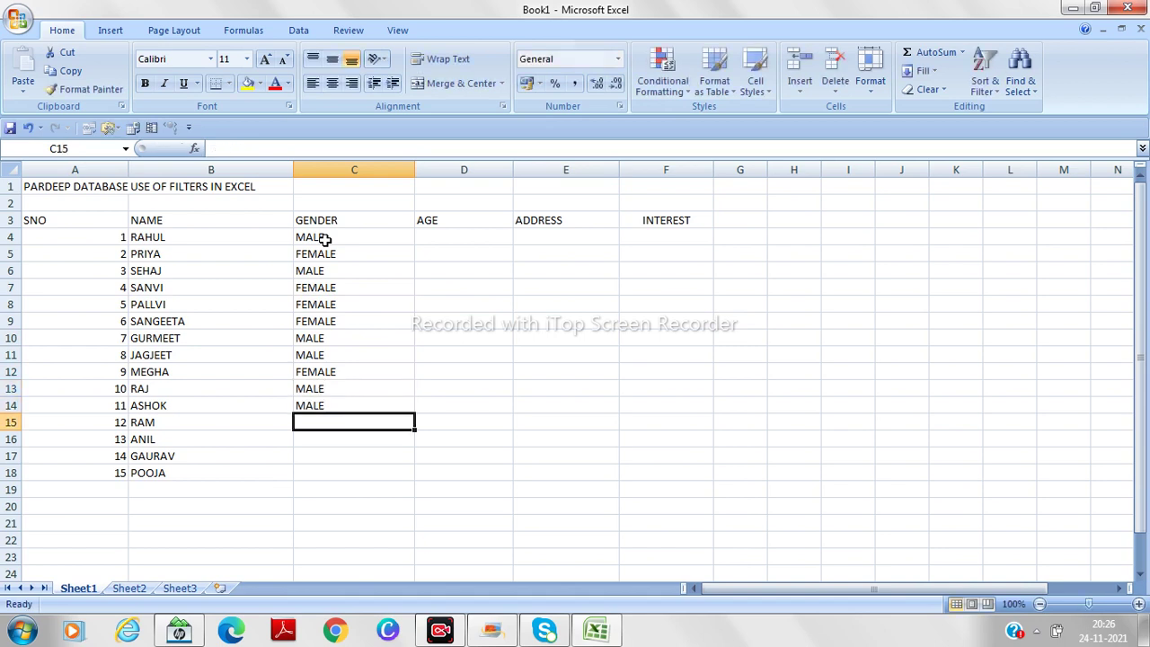
type("MALE")
key("Return")
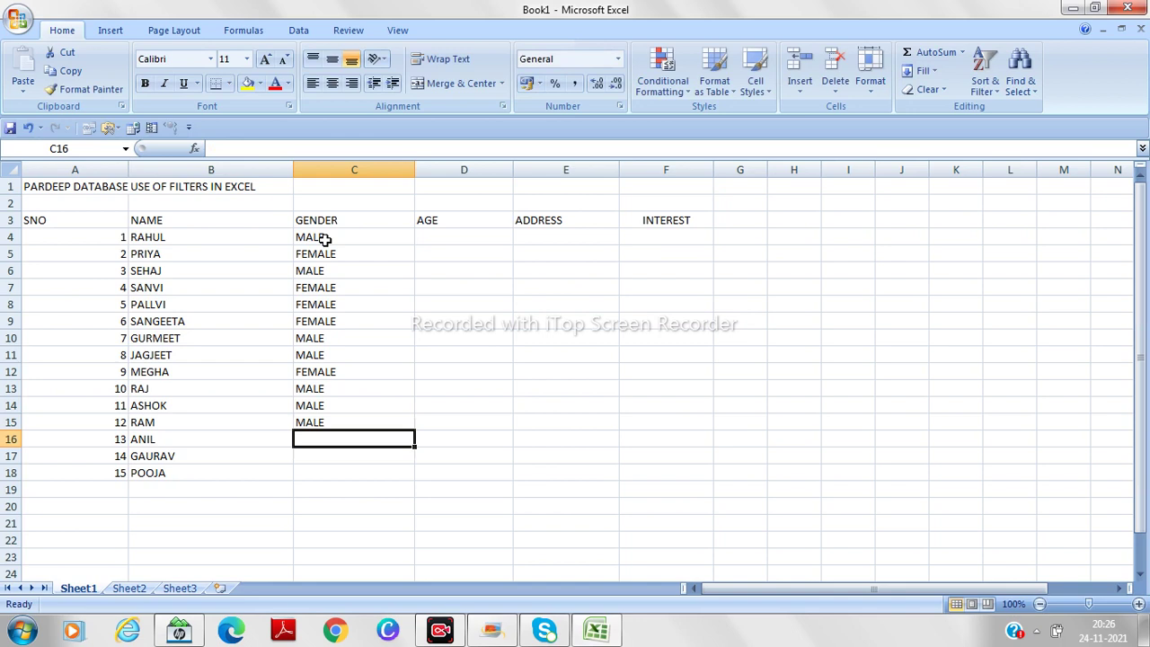
- Complete the GENDER column with MALE in C16 and C17 and FEMALE in C18
type("MALE")
key("Return")
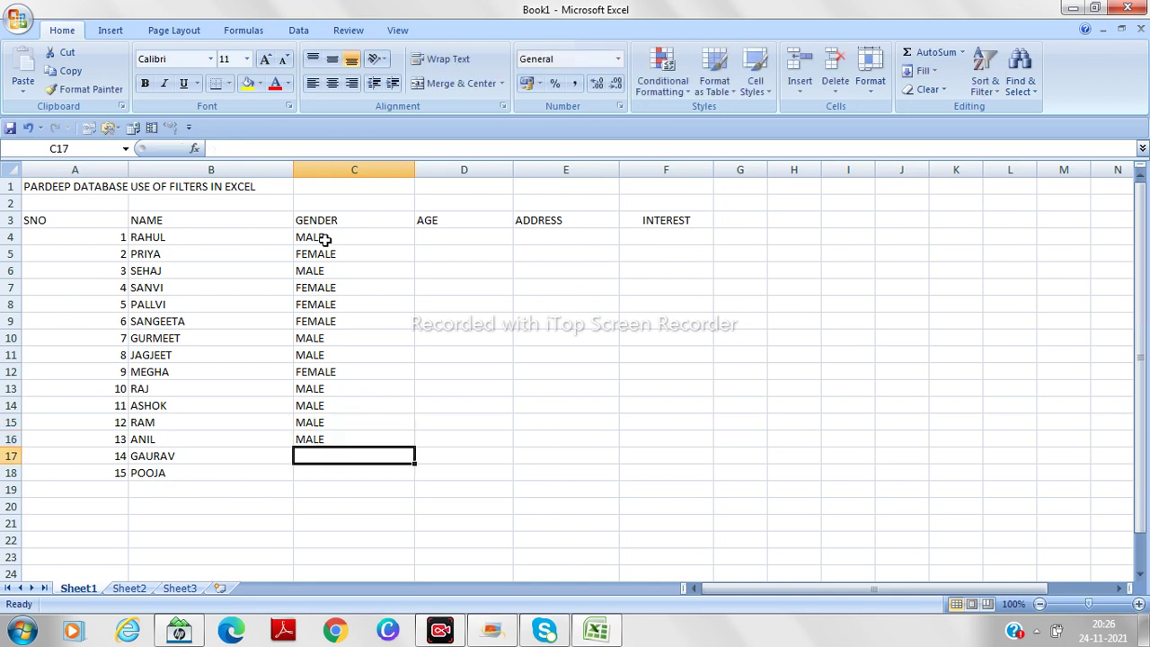
type("MAL")
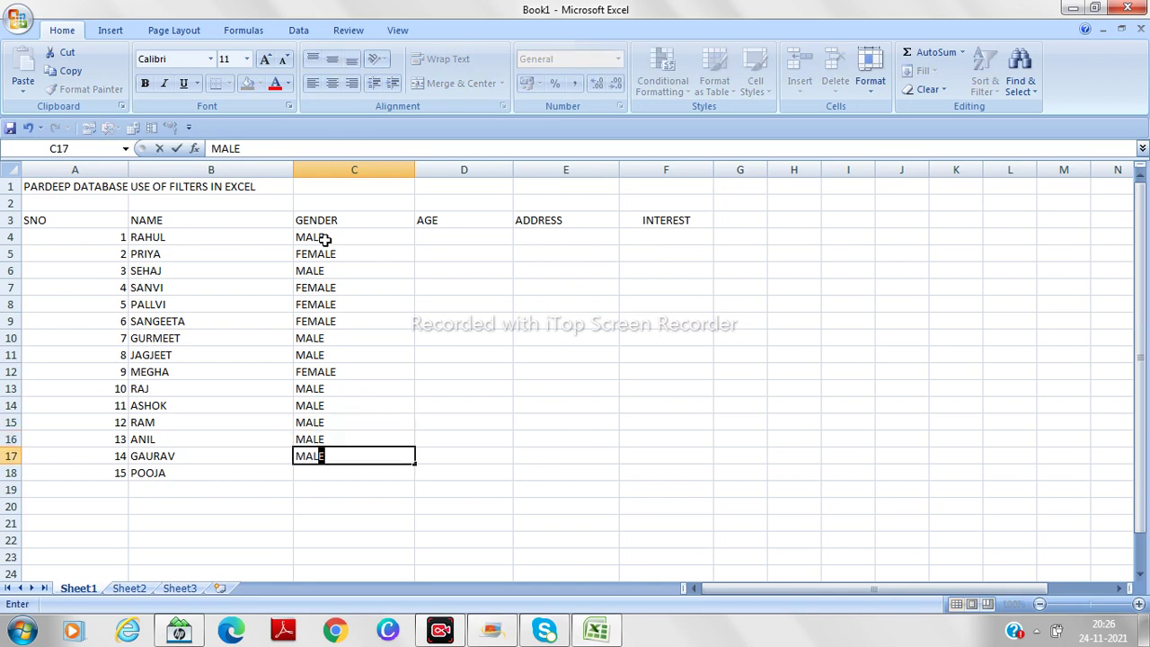
type("E")
key("Return")
type("FEMA")
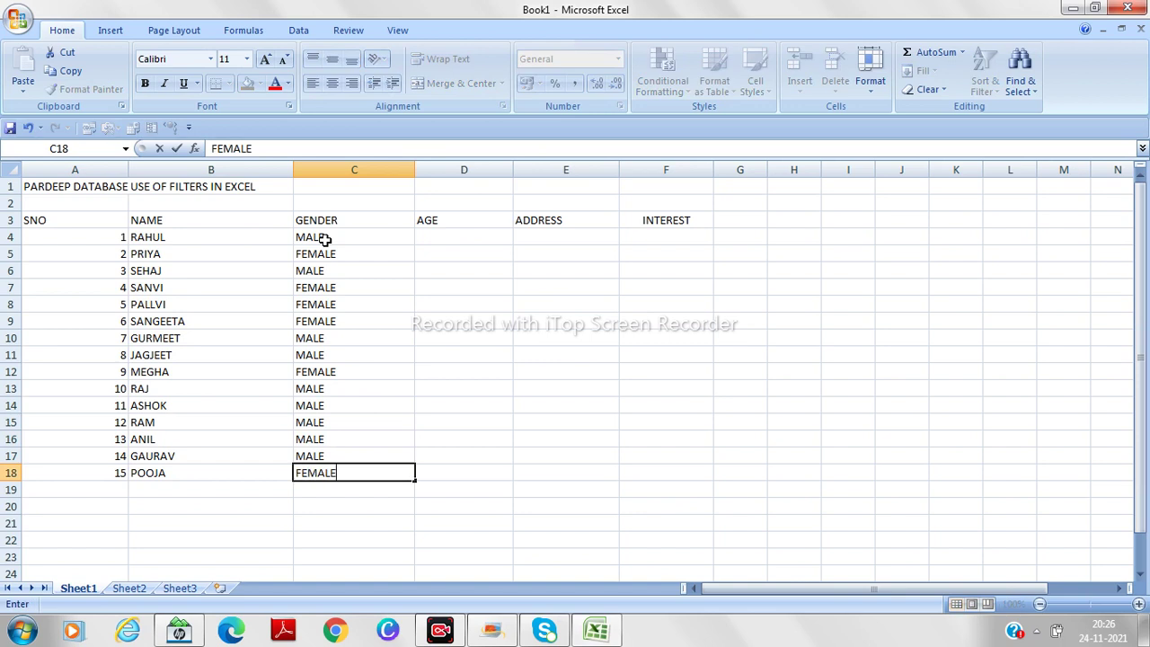
- Enter the ages 20, 78, 45, 34 and 78 in cells D4:D8 of the AGE column
left_click(458, 236)
type("20")
key("Return")
type("78")
key("Return")
type("45")
key("Return")
type("34")
key("Return")
type("78")
key("Return")
- Enter the ages 56, 12, 20, 24 and 34 in cells D9:D13 of the AGE column
type("56")
key("Return")
type("12")
key("Return")
type("20")
key("Return")
type("24")
key("Return")
type("34")
key("Return")
- Complete the AGE column with 56, 56, 45, 12 and 78 in cells D14:D18
type("56")
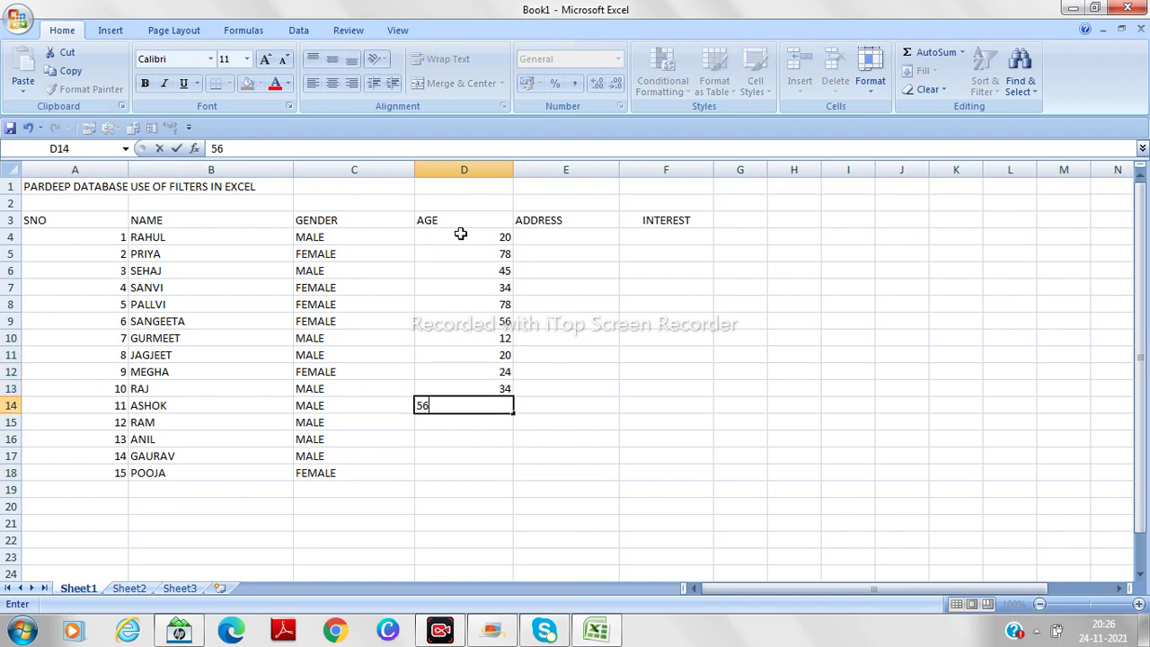
key("Return")
type("56")
key("Return")
type("45")
key("Return")
type("12")
key("Return")
type("78")
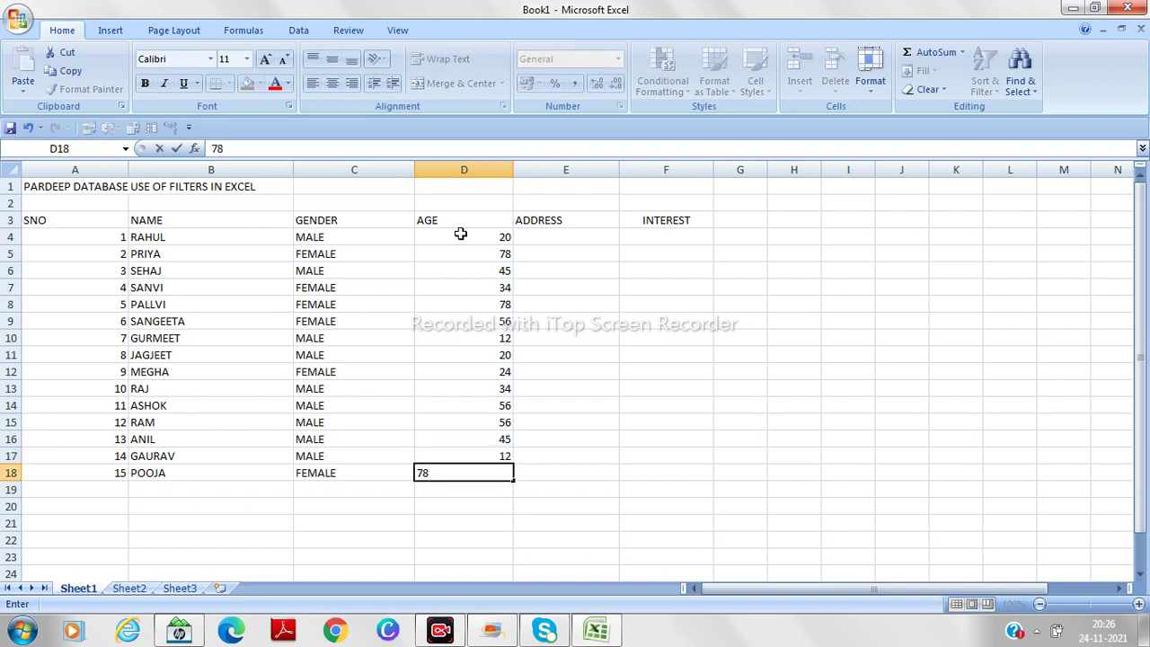
- Enter ASR, JAL and CHD in cells E4:E6 of the ADDRESS column
left_click(548, 237)
type("ASR")
key("Return")
type("JAL")
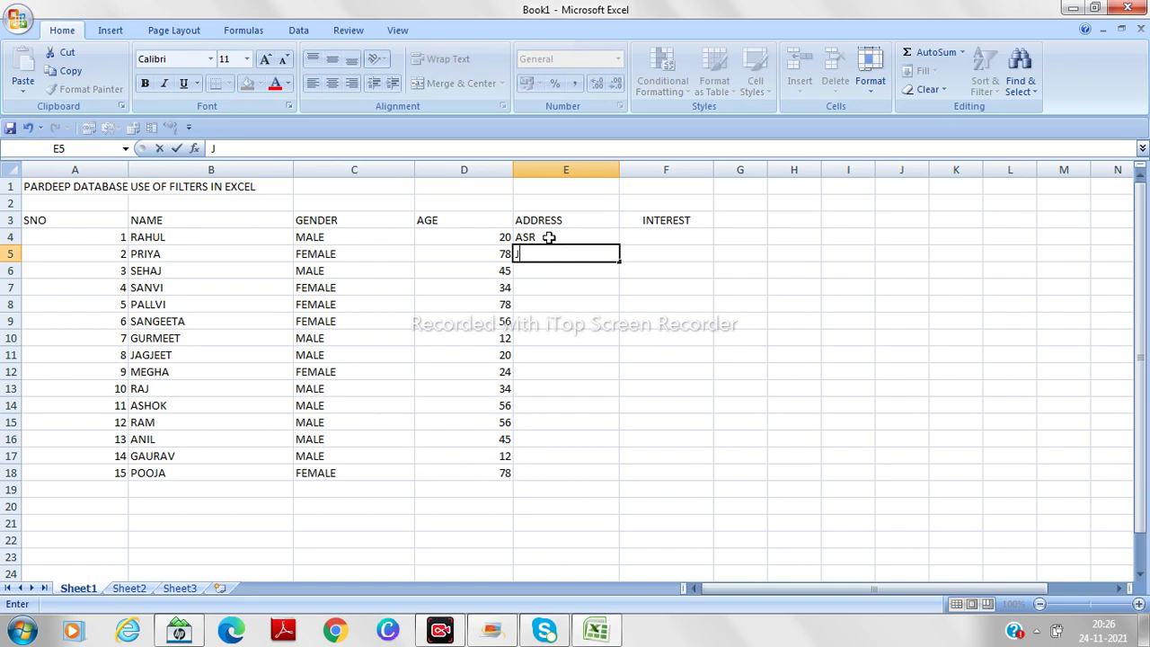
key("Return")
type("CHD")
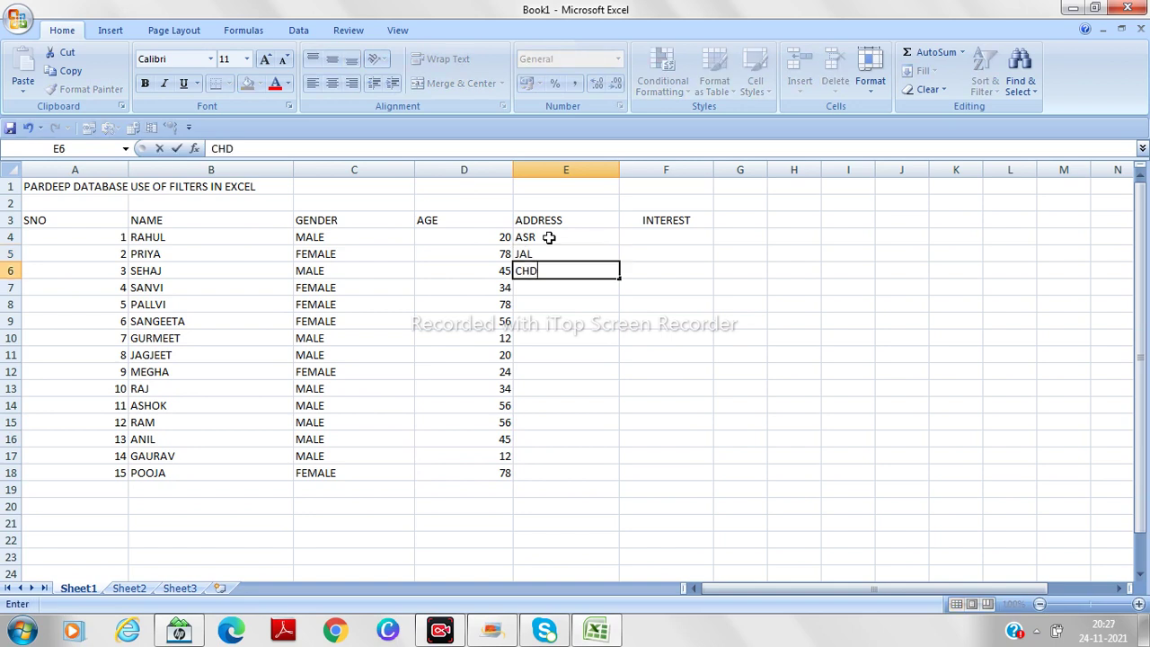
key("Return")
- Enter ASR, ASR, JAL, CHD and CHD in cells E7:E11 of the ADDRESS column
type("ASR")
key("Return")
type("AS")
key("Return")
type("JAL")
key("Return")
type("CHD")
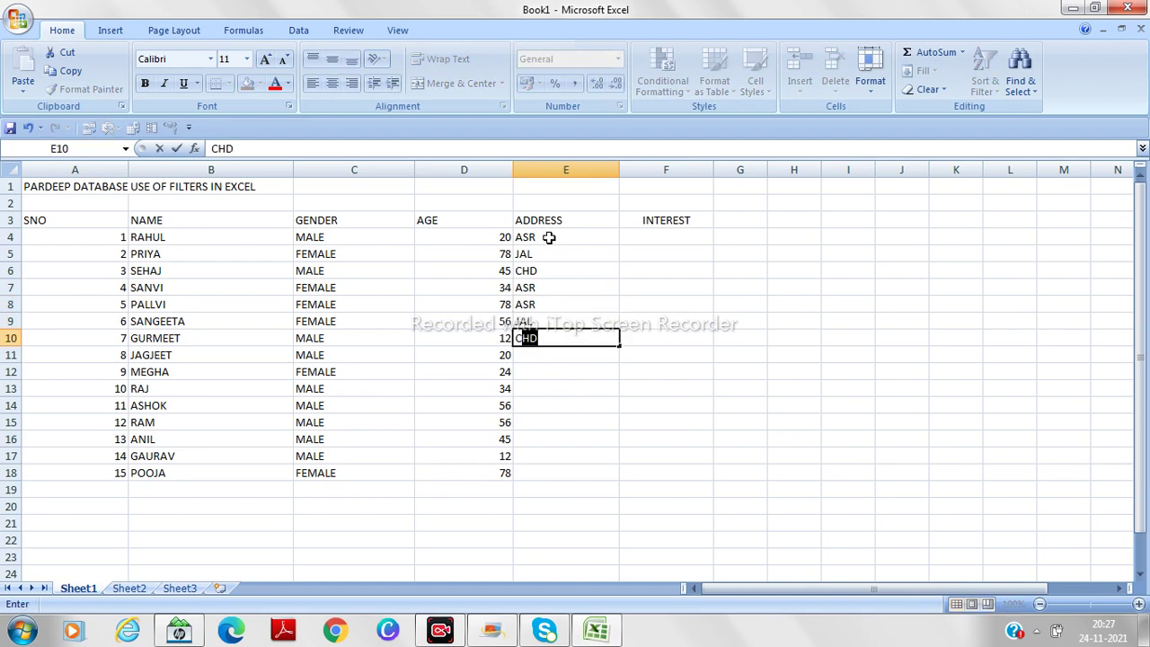
key("Return")
type("CHD")
key("Return")
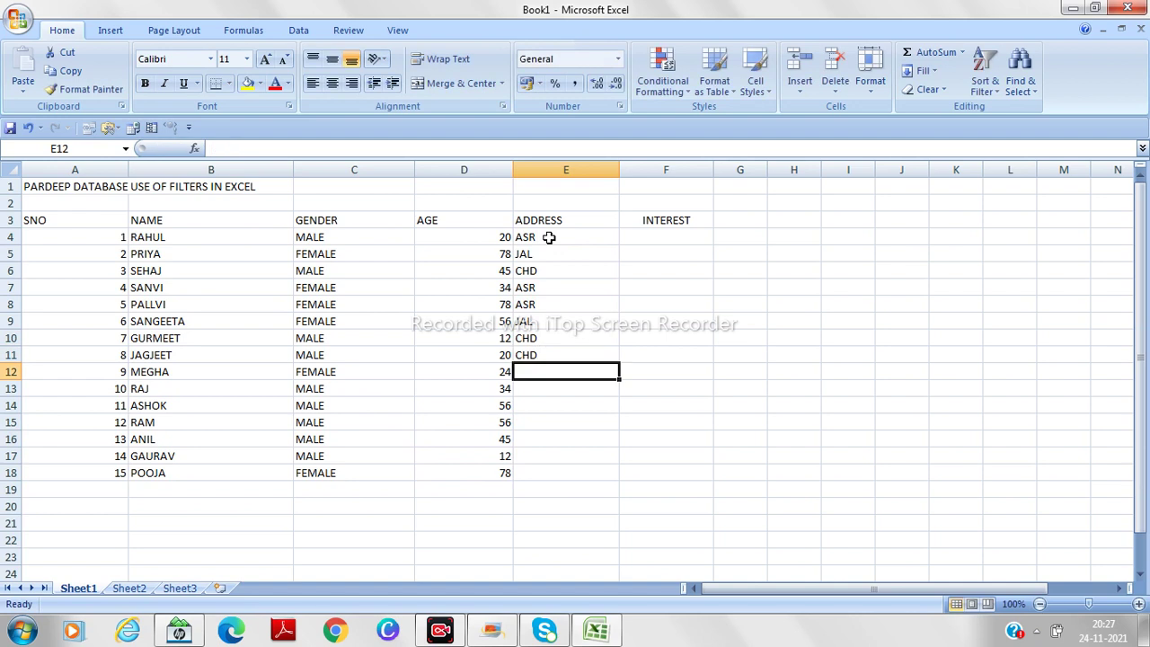
- Enter CHD, ASR, JAL and JAL in cells E12:E15 of the ADDRESS column
type("CHD")
key("Return")
type("AS")
key("Return")
type("JAL")
key("Return")
type("JAL")
key("Return")
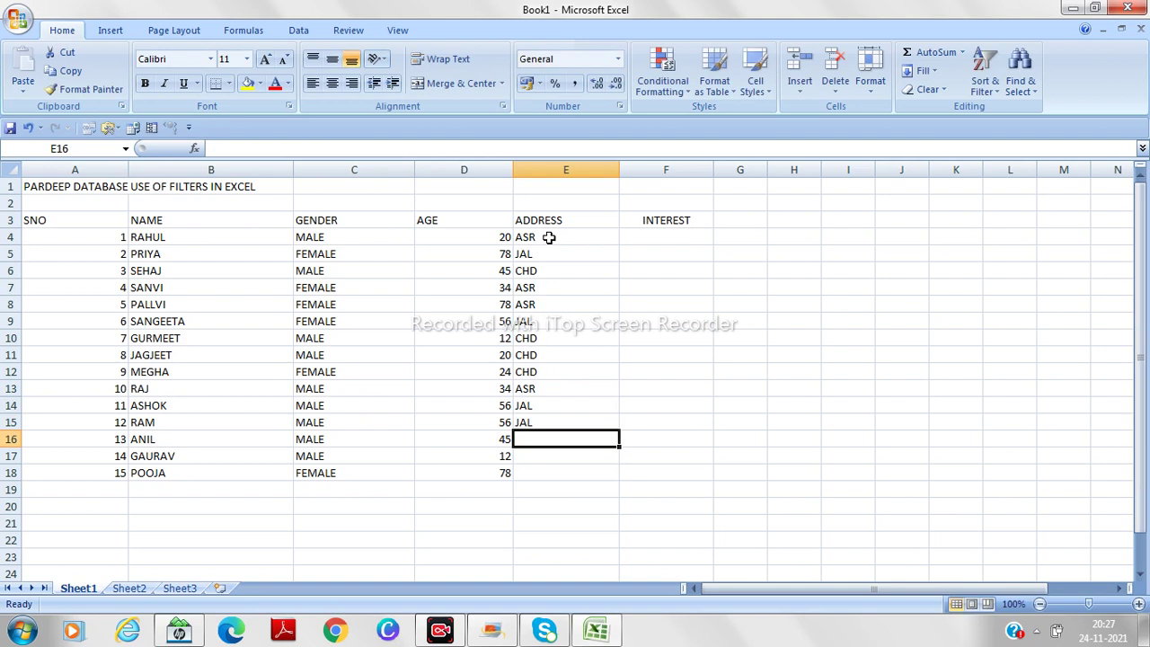
- Complete the ADDRESS column with JAL, ASR and ASR in cells E16:E18
type("JAL")
key("Return")
type("ASR")
key("Return")
type("ASR")
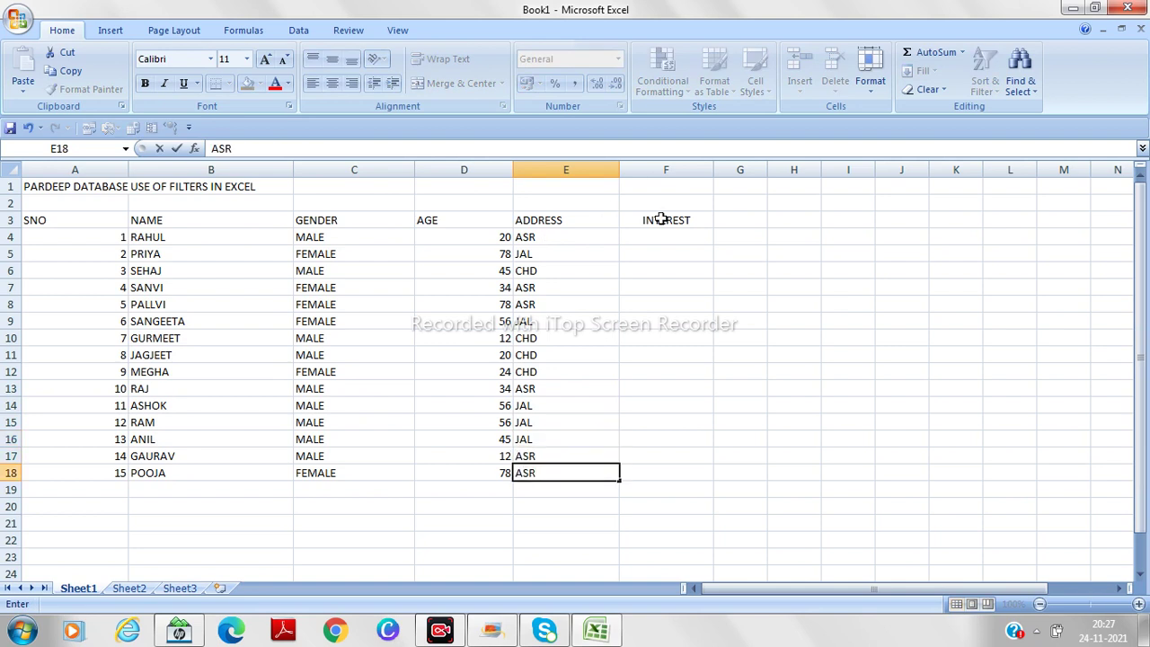
- Enter COMPUTERS and MUSIC in cells F4:F5 of the INTEREST column
left_click(658, 235)
type("CO")
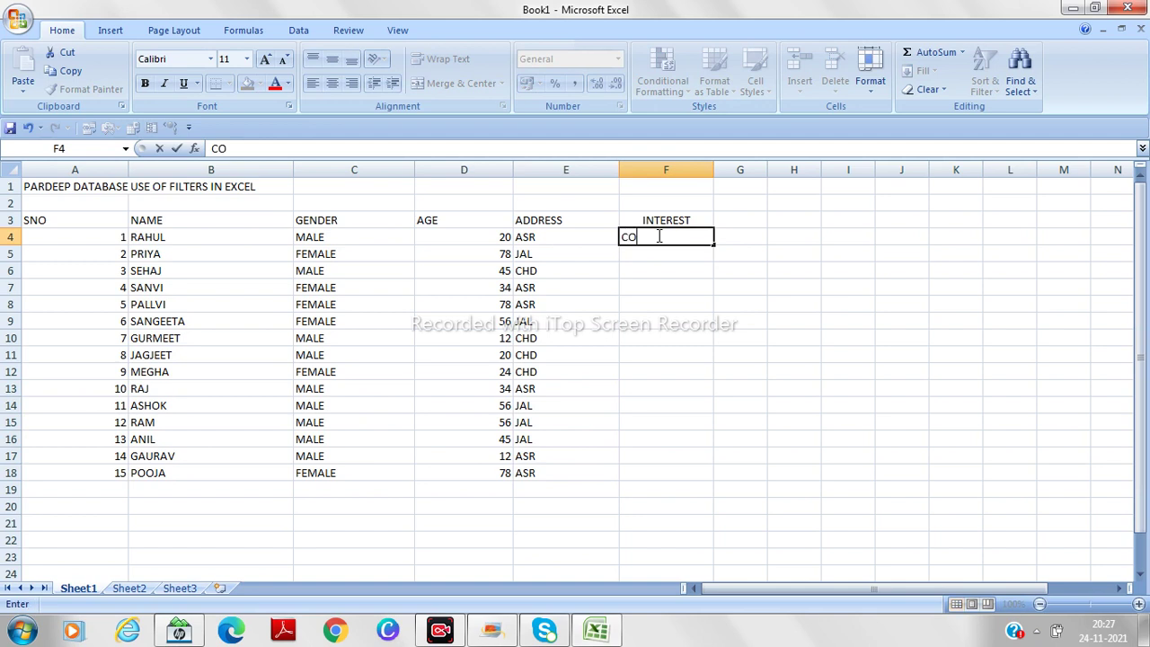
type("MPUTERS")
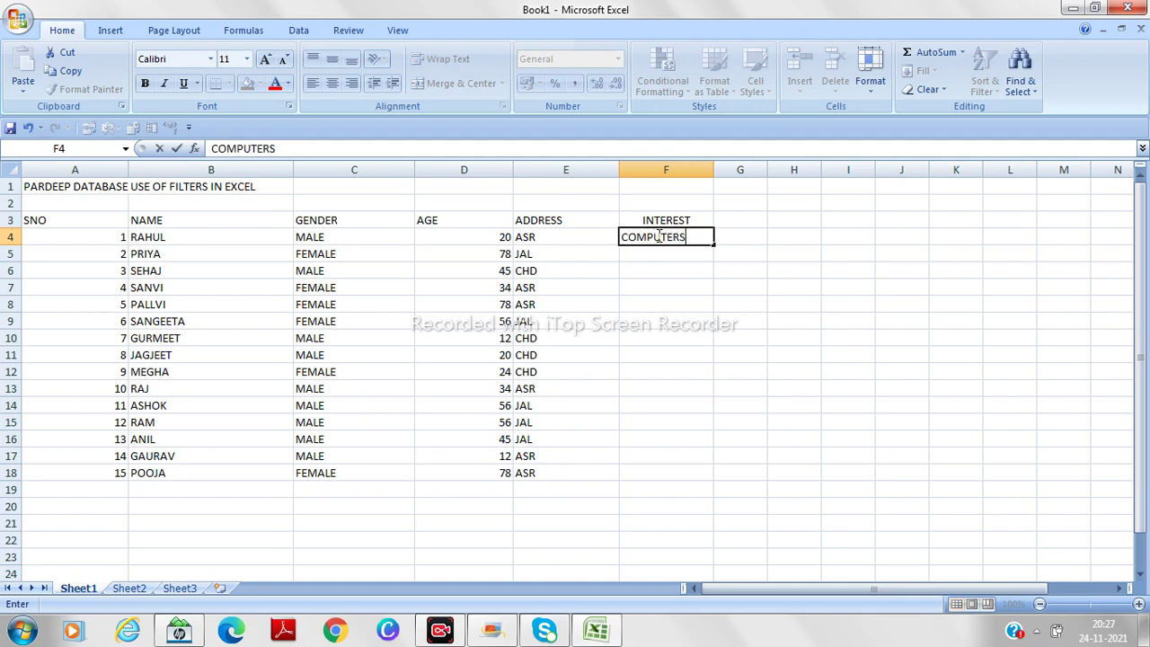
left_click(666, 256)
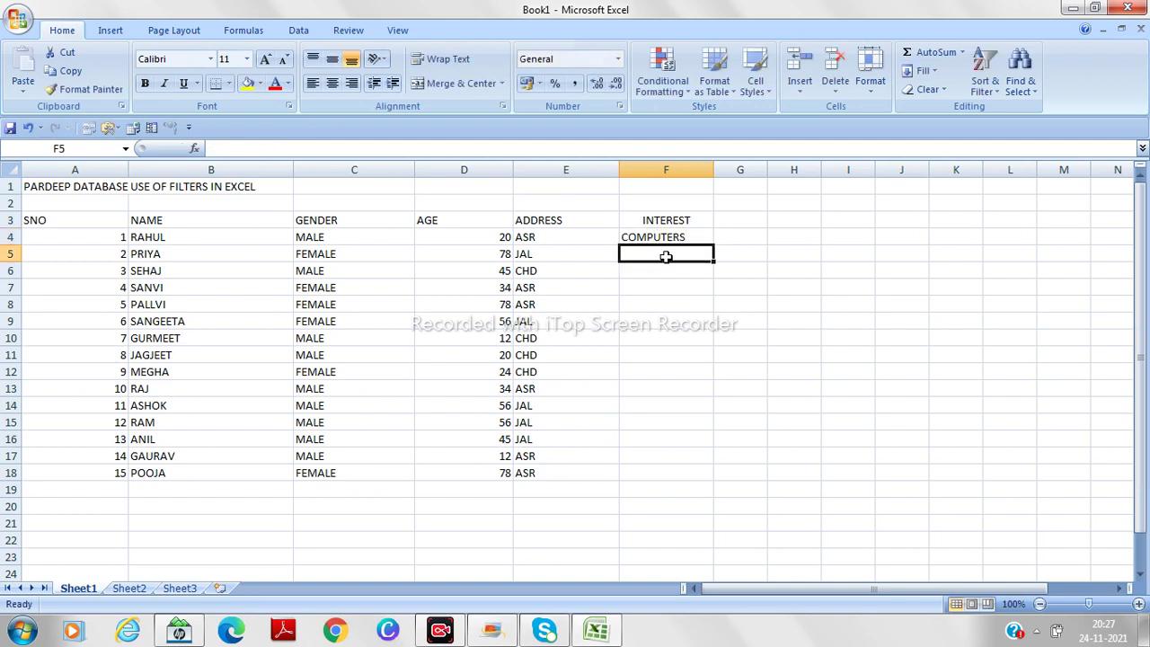
type("MI")
type("US")
type("IC")
key("Return")
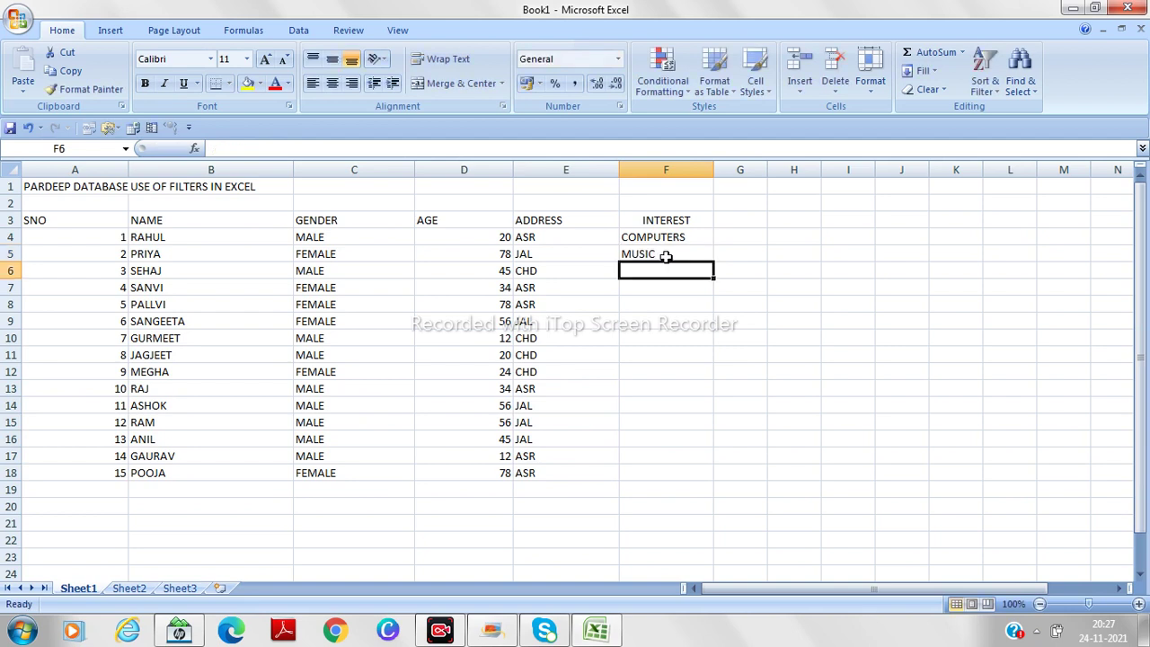
- Enter MATH in cells F6:F8, COMPUTERS in F9 and HINDI in F10 of the INTEREST column
type("MATH")
key("Return")
type("MATH")
key("Return")
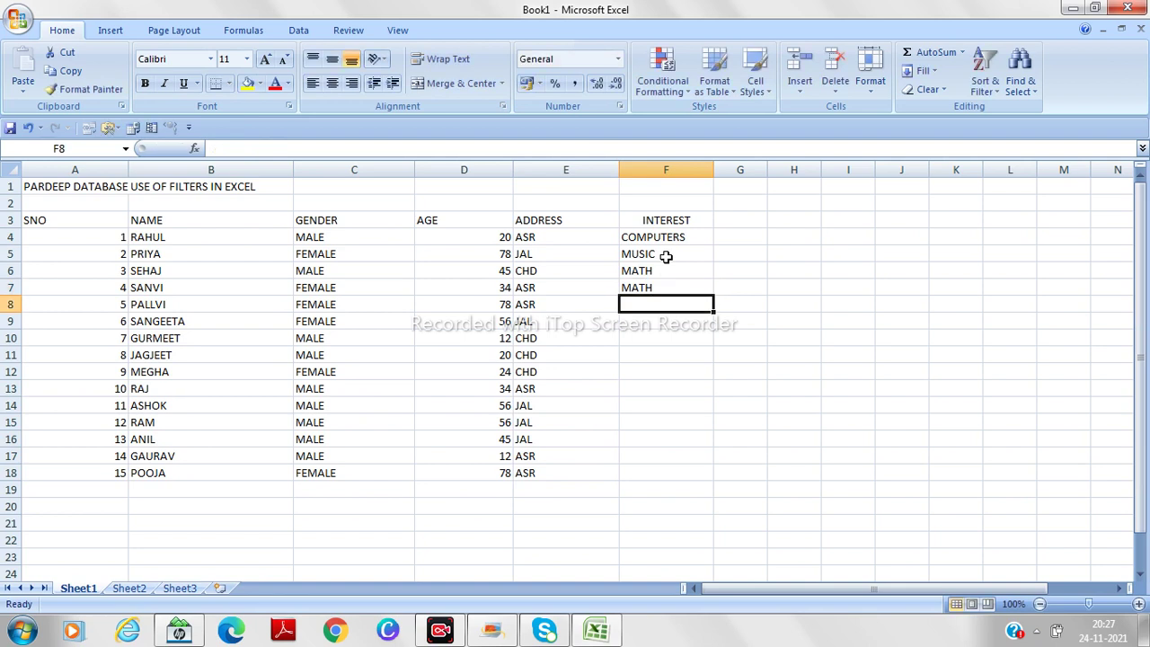
type("MATH")
key("Return")
type("COMPUTERS")
key("Return")
type("HINDI")
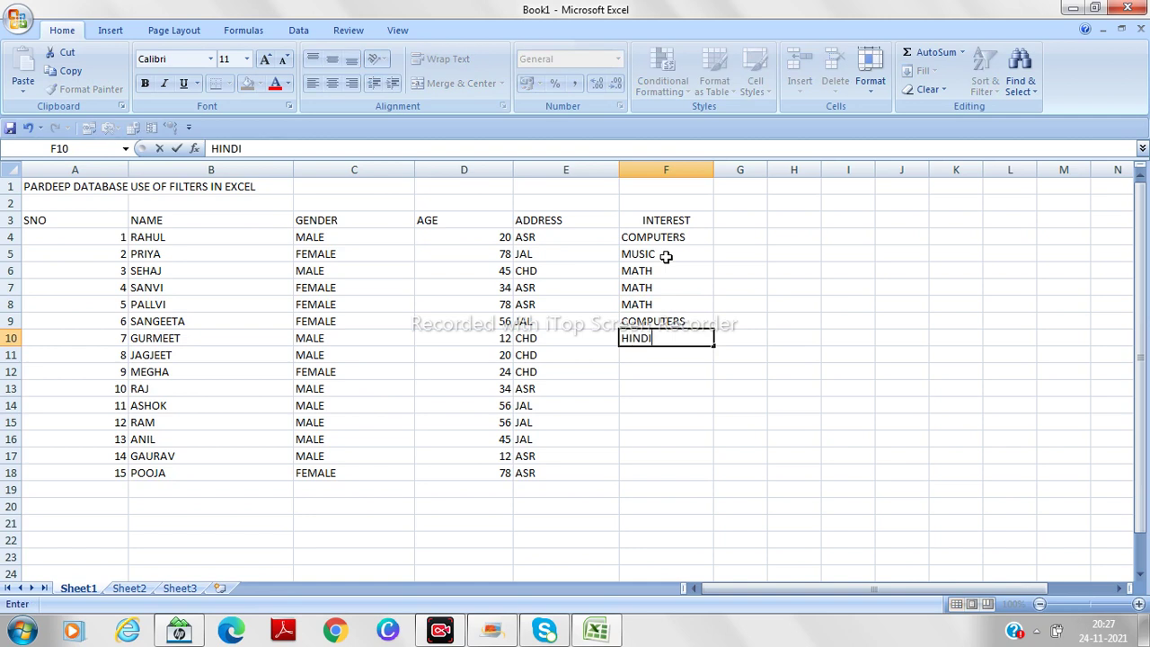
key("Return")
- Enter PUNJABI, PUNJABI and HINDI in cells F11:F13 of the INTEREST column
type("PU")
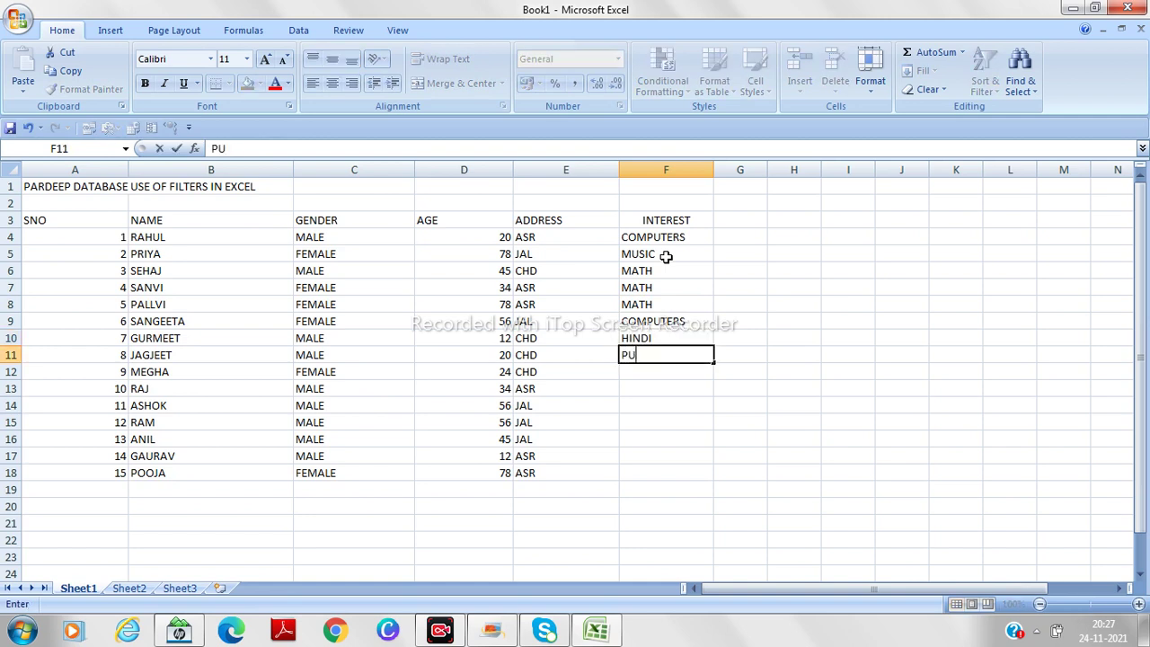
type("NJABI")
key("Return")
type("PUNJ")
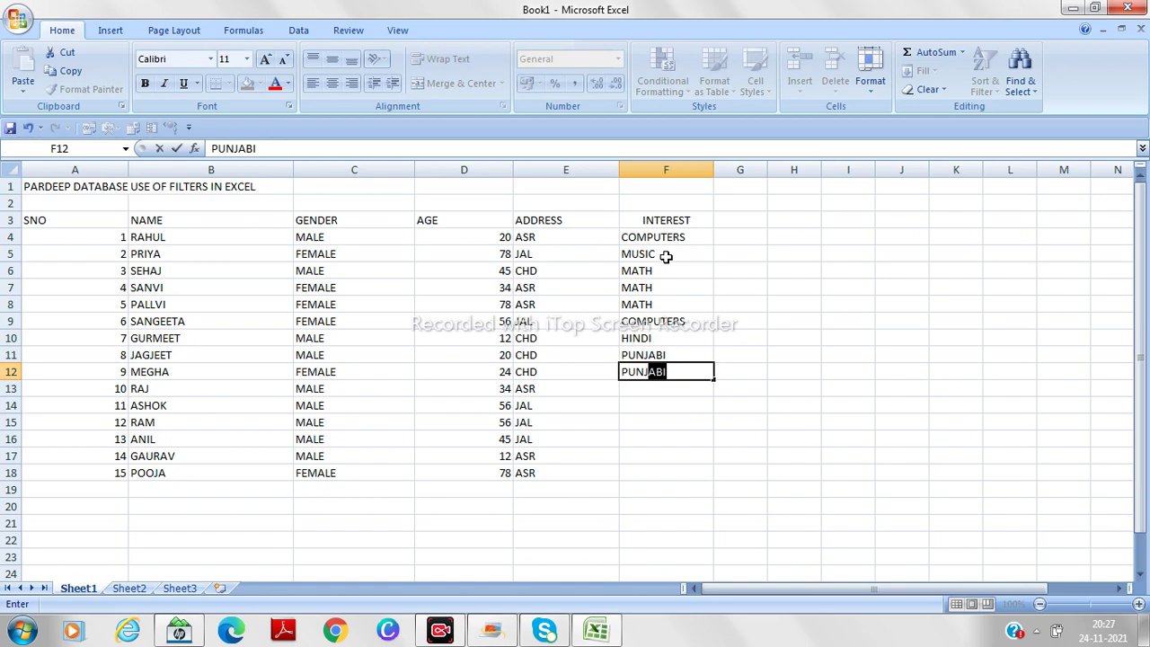
type("ABI")
key("Return")
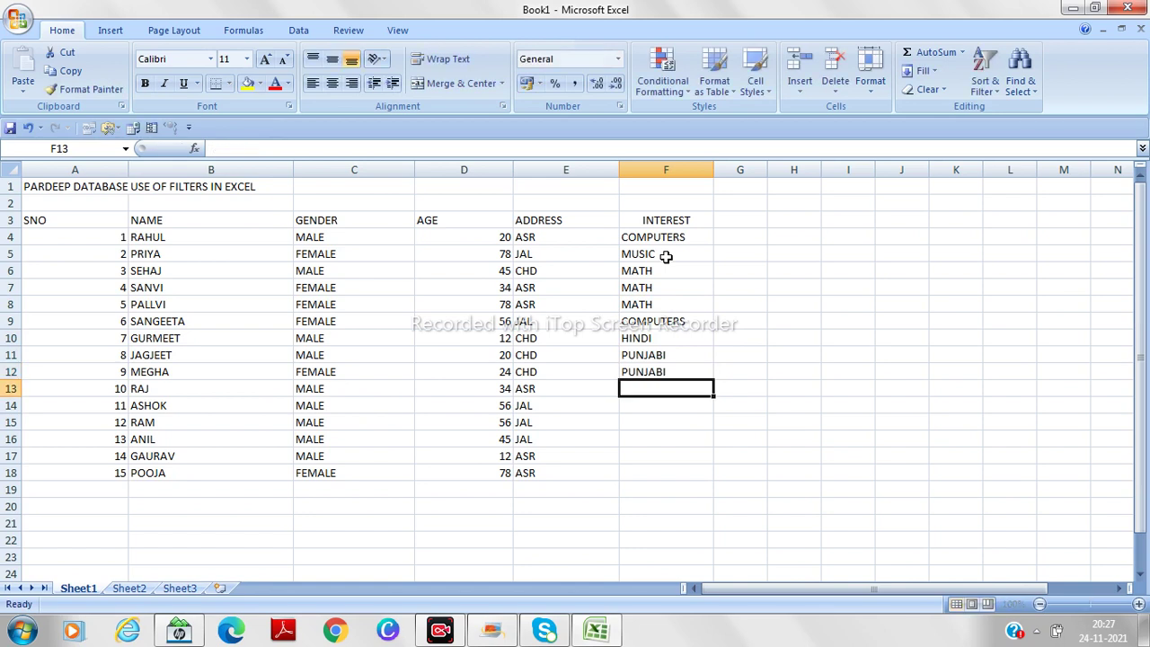
type("HINDI")
key("Return")
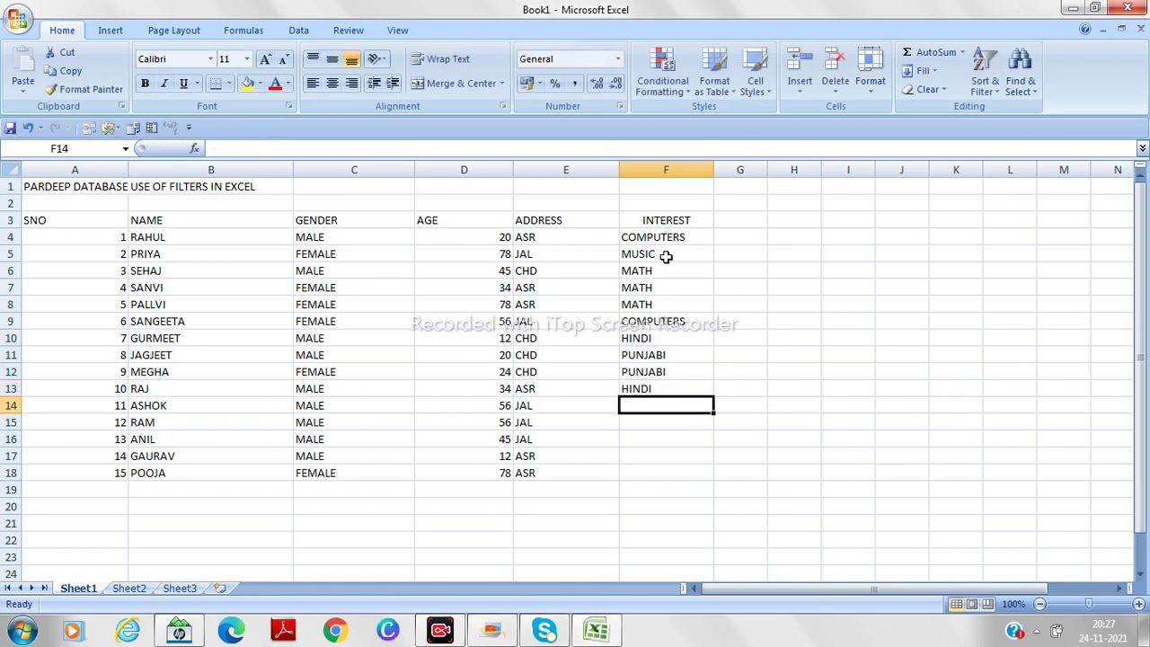
- Complete the INTEREST column with MATHS, MATHS, COMPUTERS, COMPUTERS and HINDI in cells F14:F18
type("MATH")
key("Return")
type("MATHS")
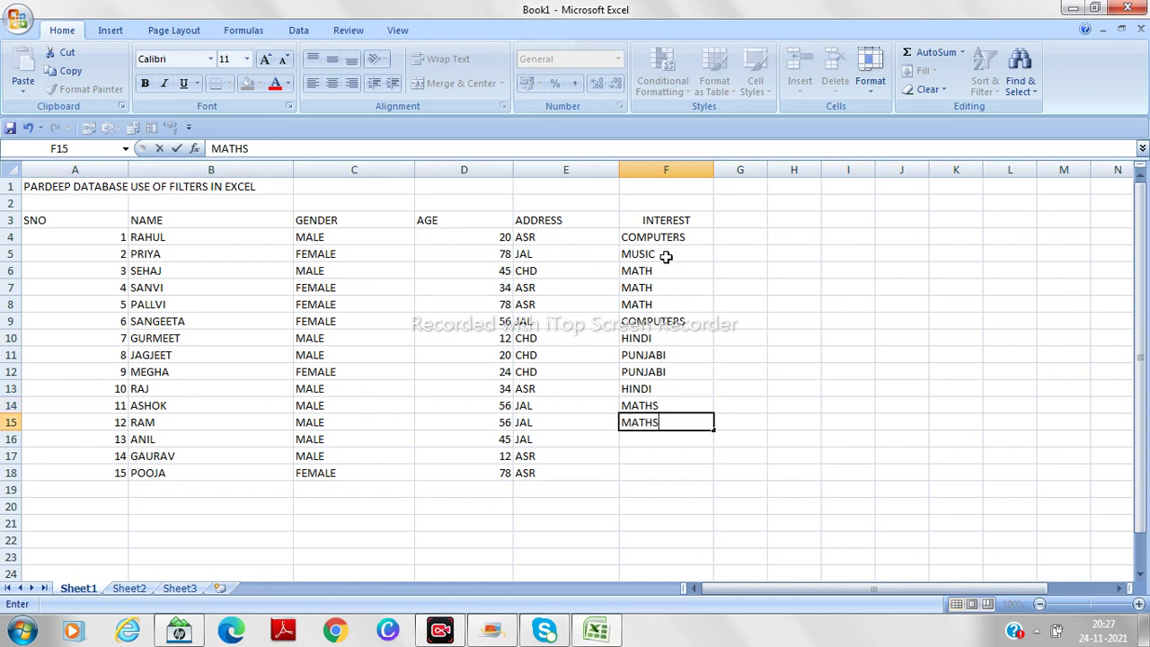
key("Return")
type("COMP")
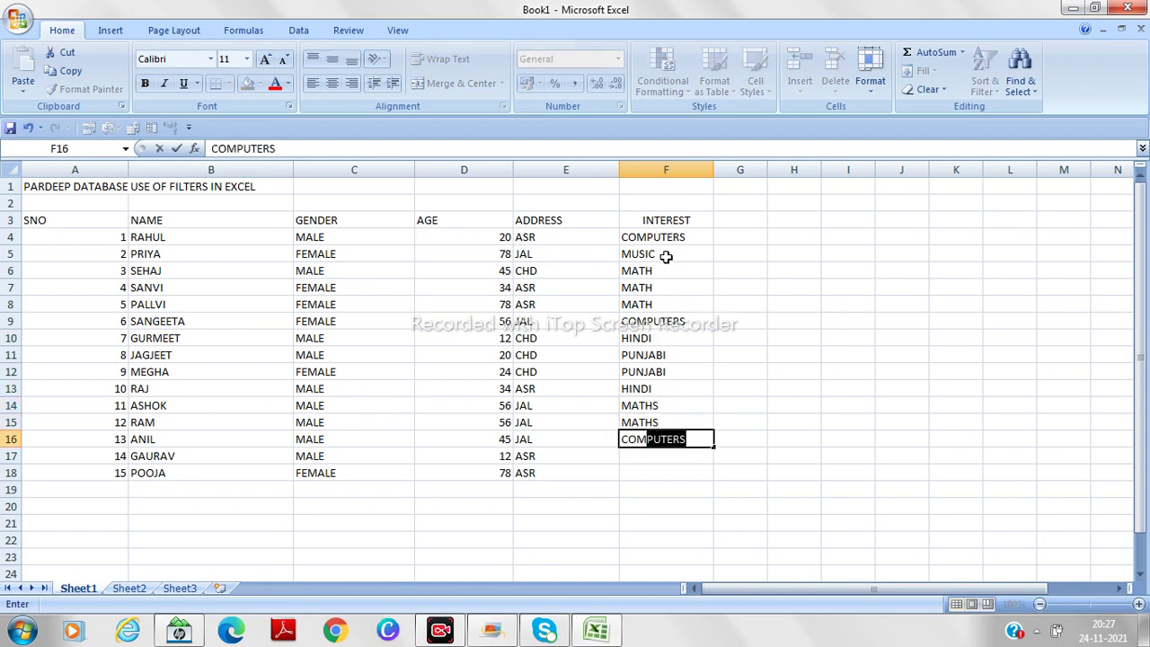
type("UTERS")
key("Return")
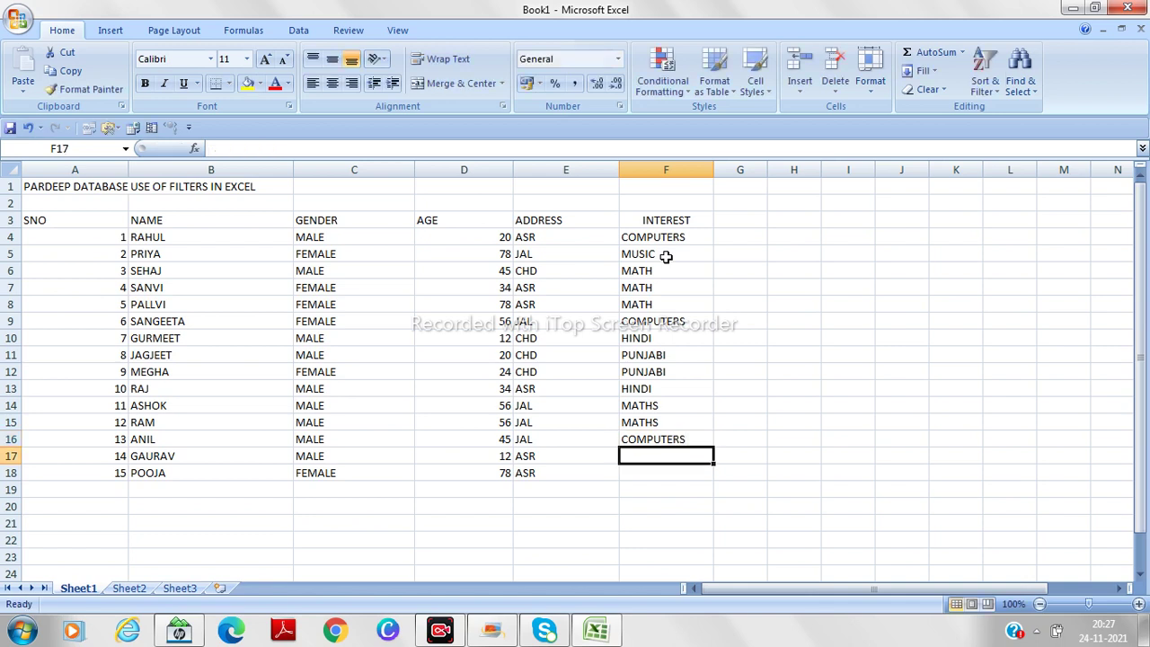
type("COMPU")
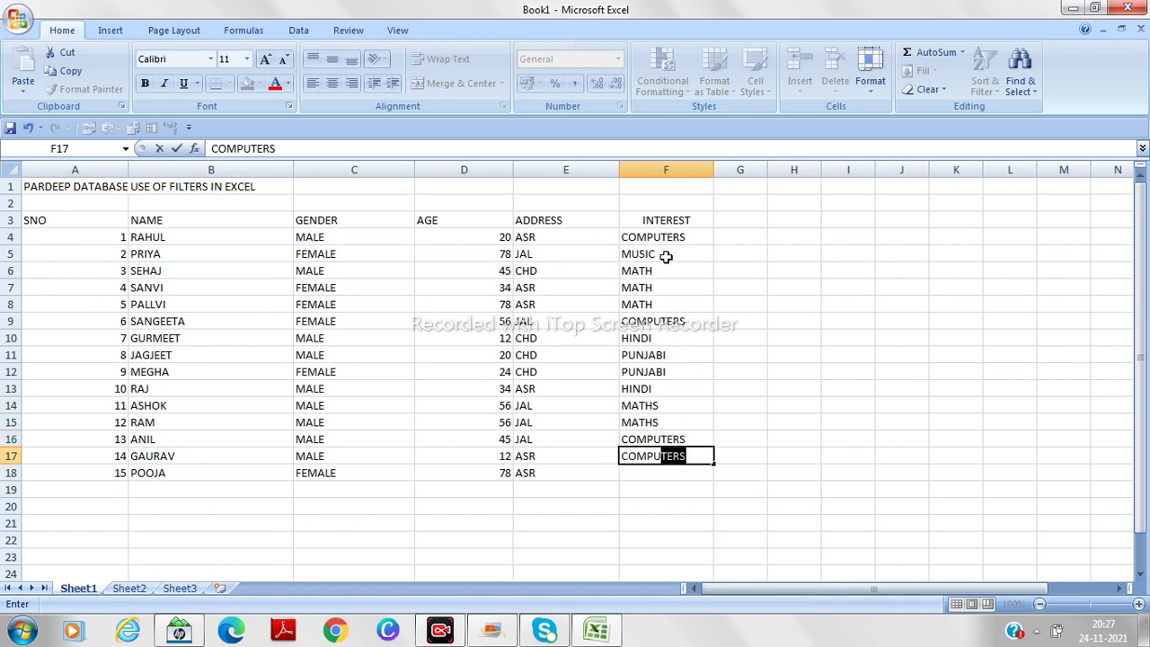
type("TERS")
key("Return")
type("HINDI")
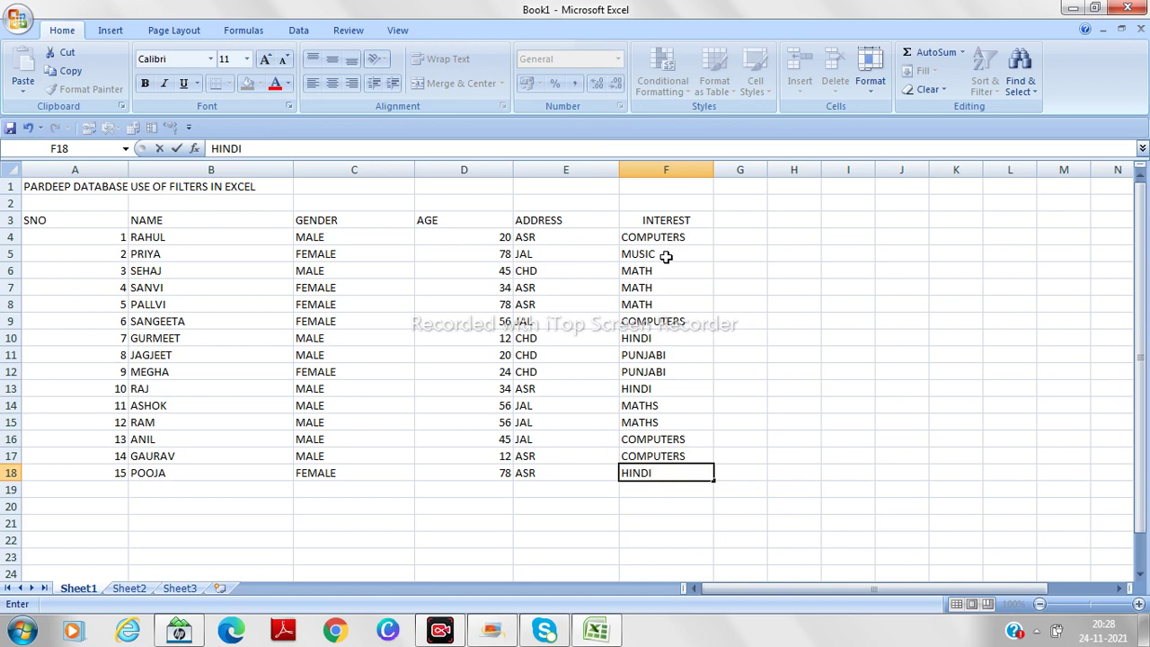
left_click(86, 270)
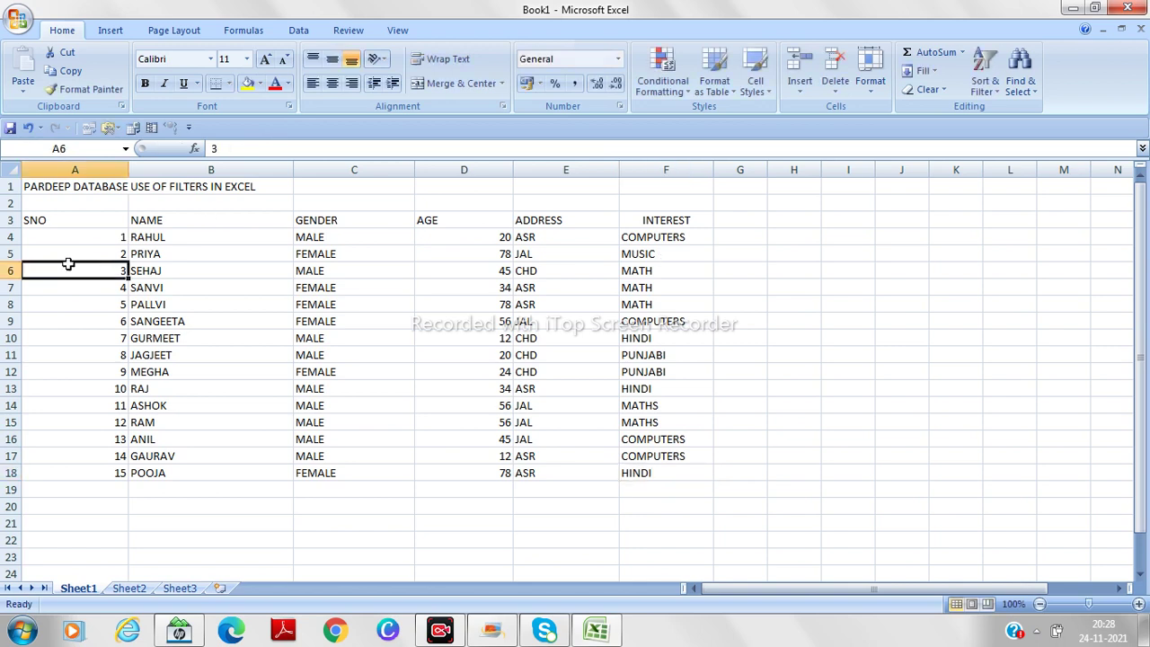
- Centre the column headings in A3:F3 horizontally and make them bold
left_click(39, 225)
left_click_drag(40, 224, 653, 230)
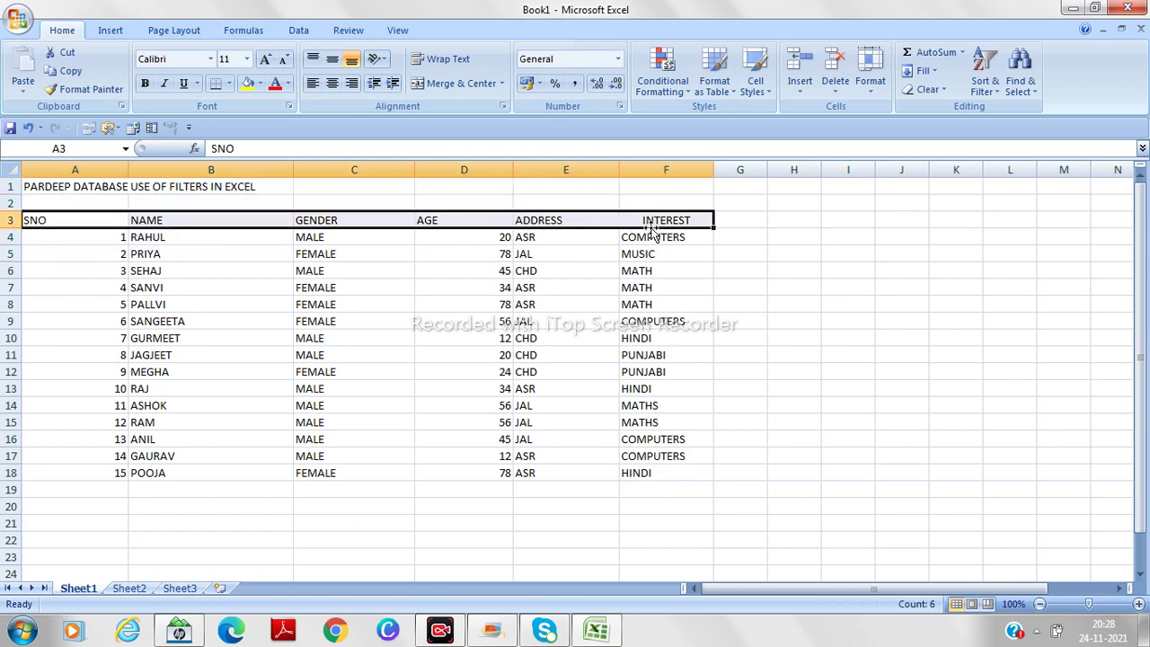
left_click(332, 83)
left_click(144, 85)
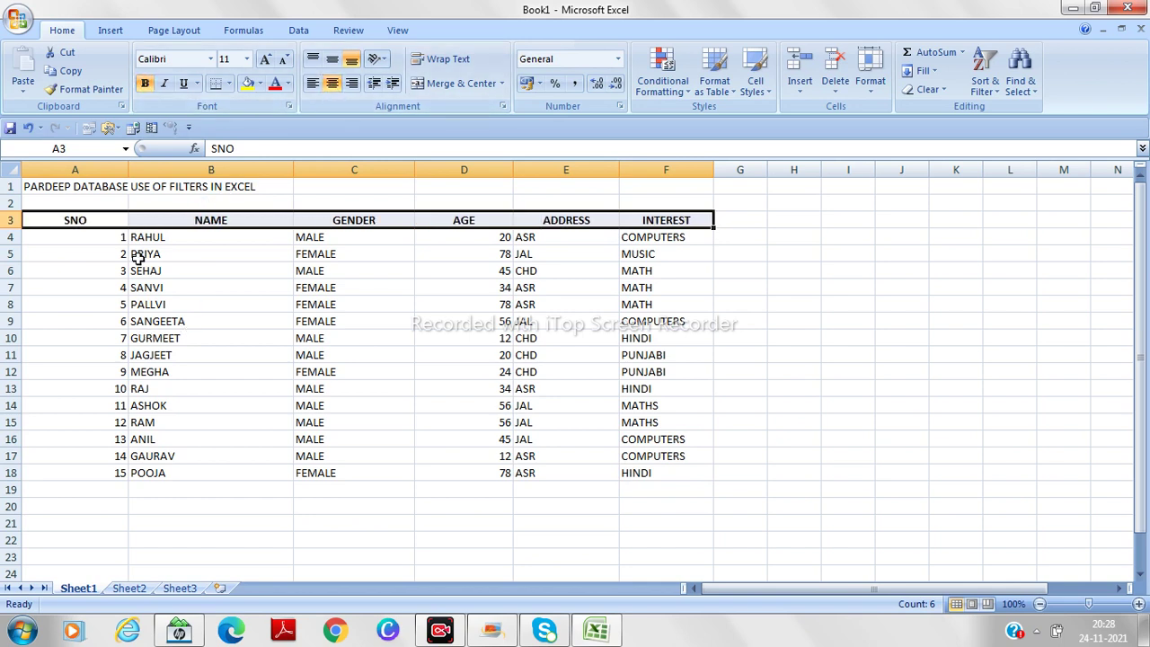
- Centre all the data records in cells A4:F18 horizontally
left_click(103, 237)
left_click_drag(285, 273, 655, 472)
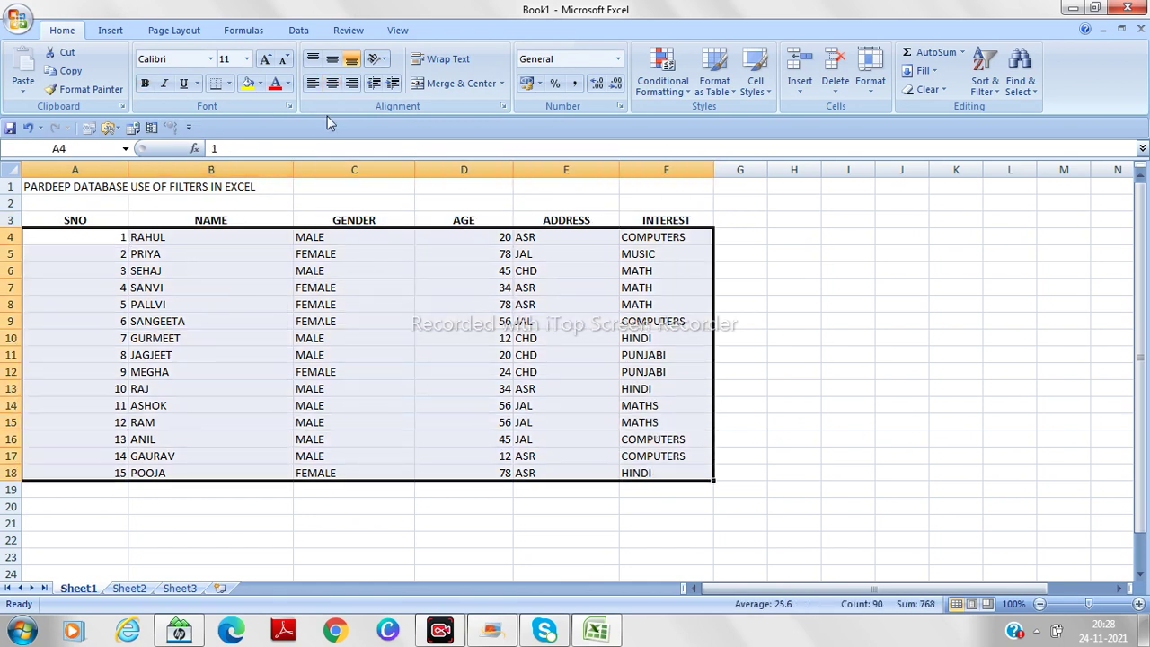
left_click(332, 83)
left_click(845, 510)
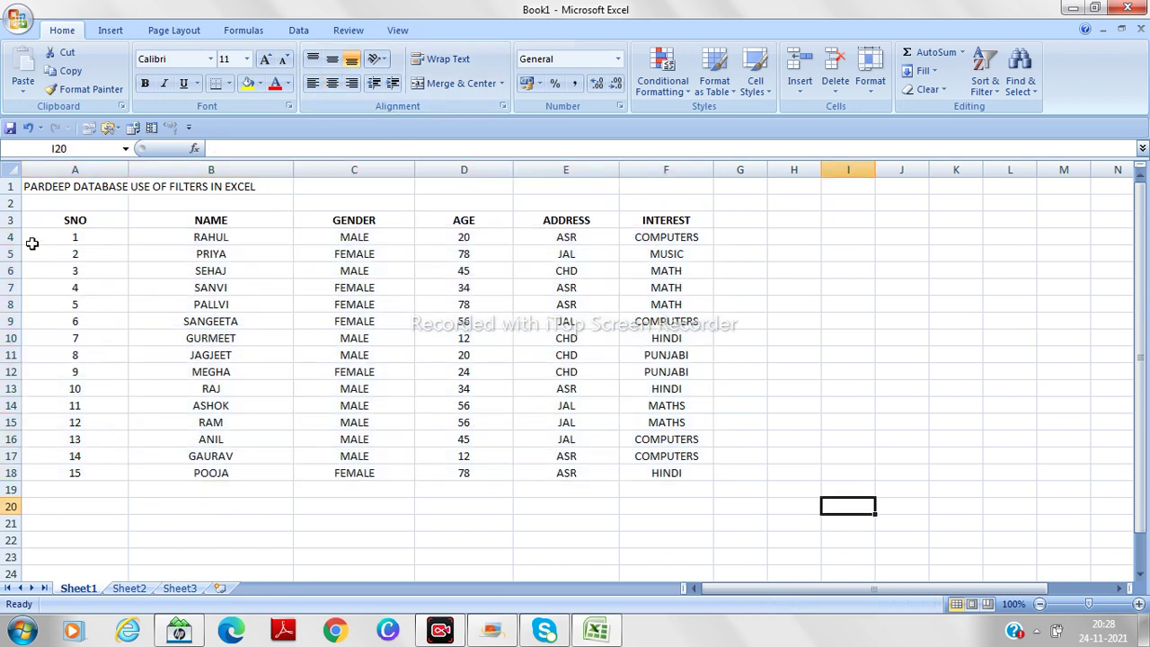
- Turn on filtering for the heading row A3:F3 of the database
left_click_drag(47, 219, 669, 220)
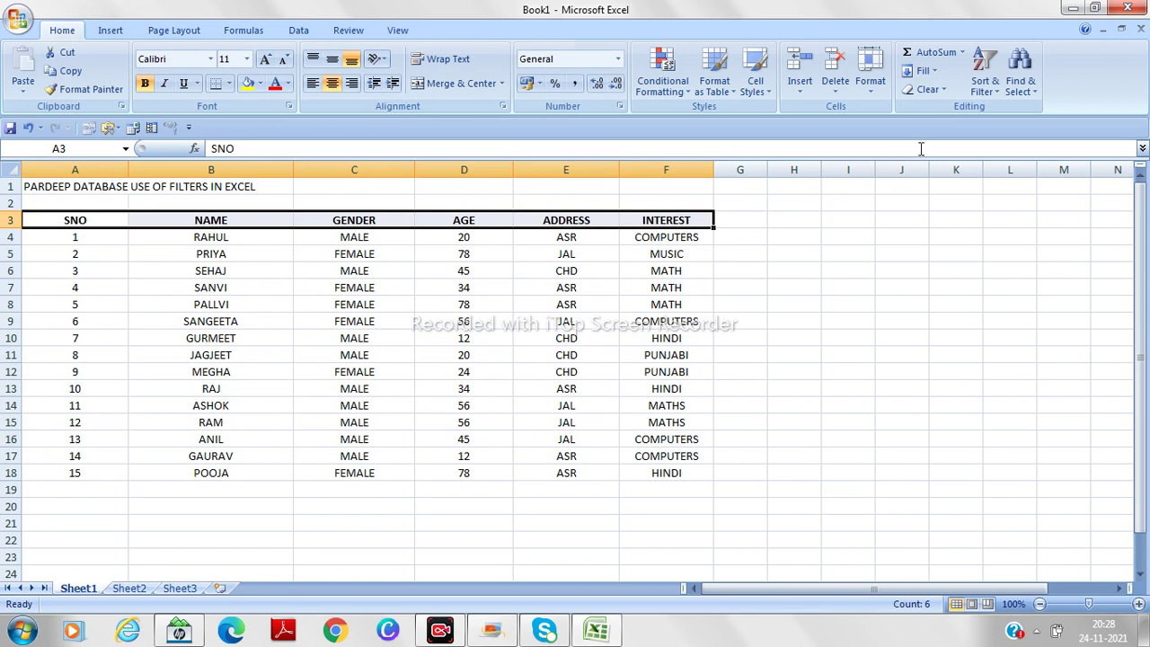
left_click(985, 72)
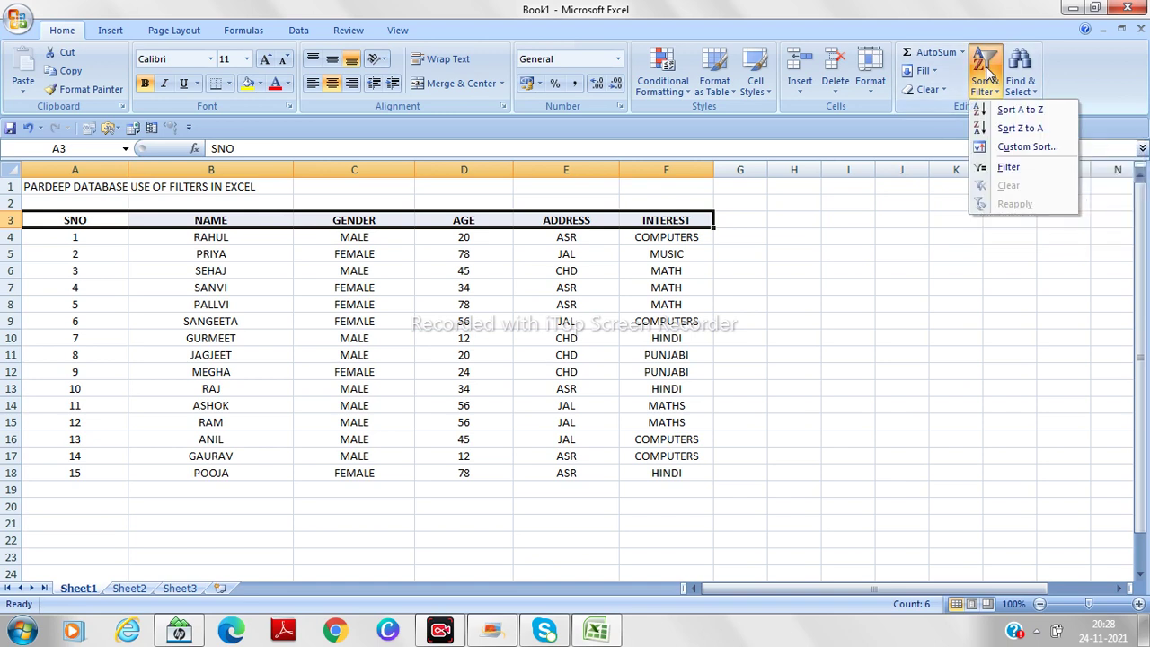
left_click(1007, 170)
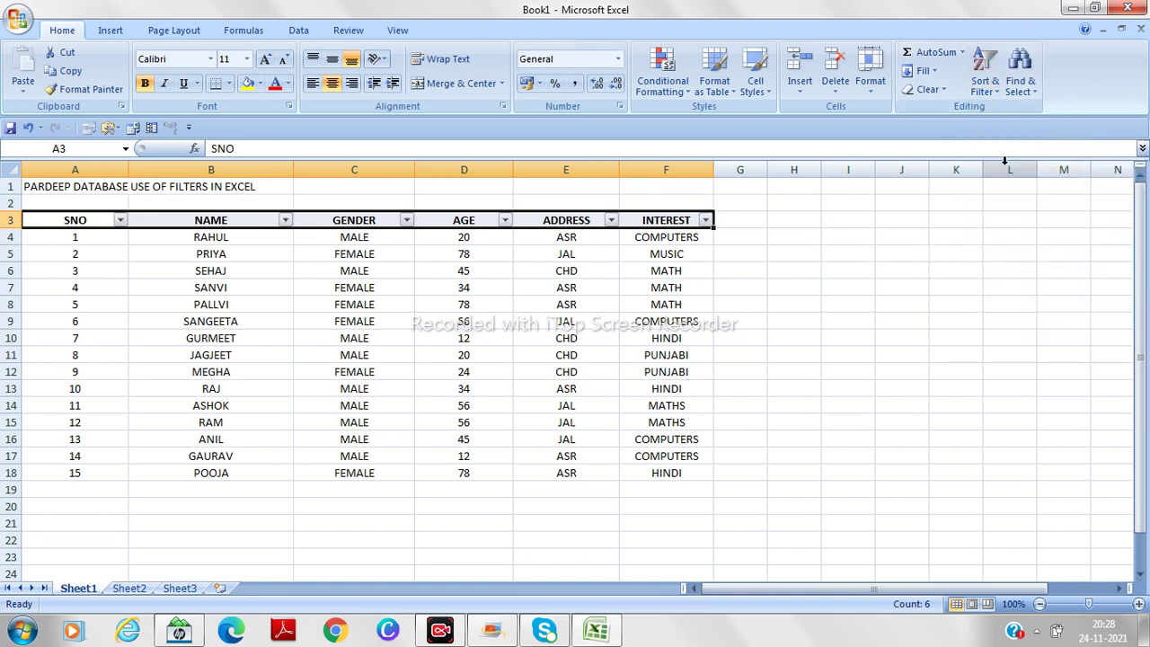
- Examine the filter options offered for the columns from SNO to INTEREST without applying any of them
left_click(119, 220)
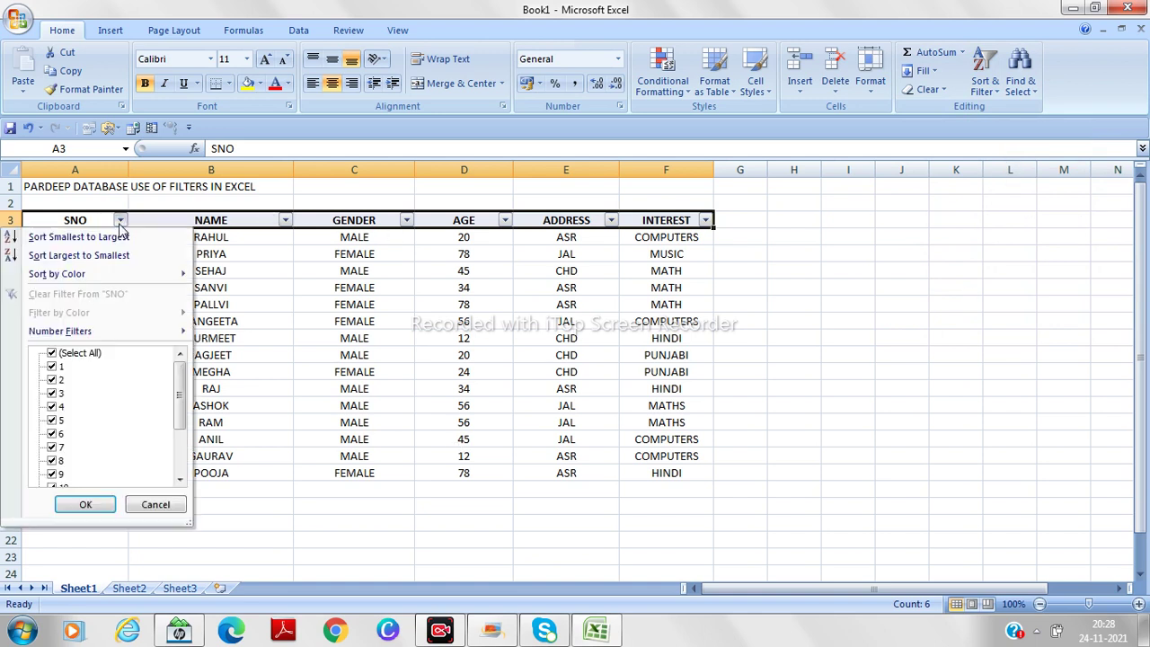
left_click(288, 229)
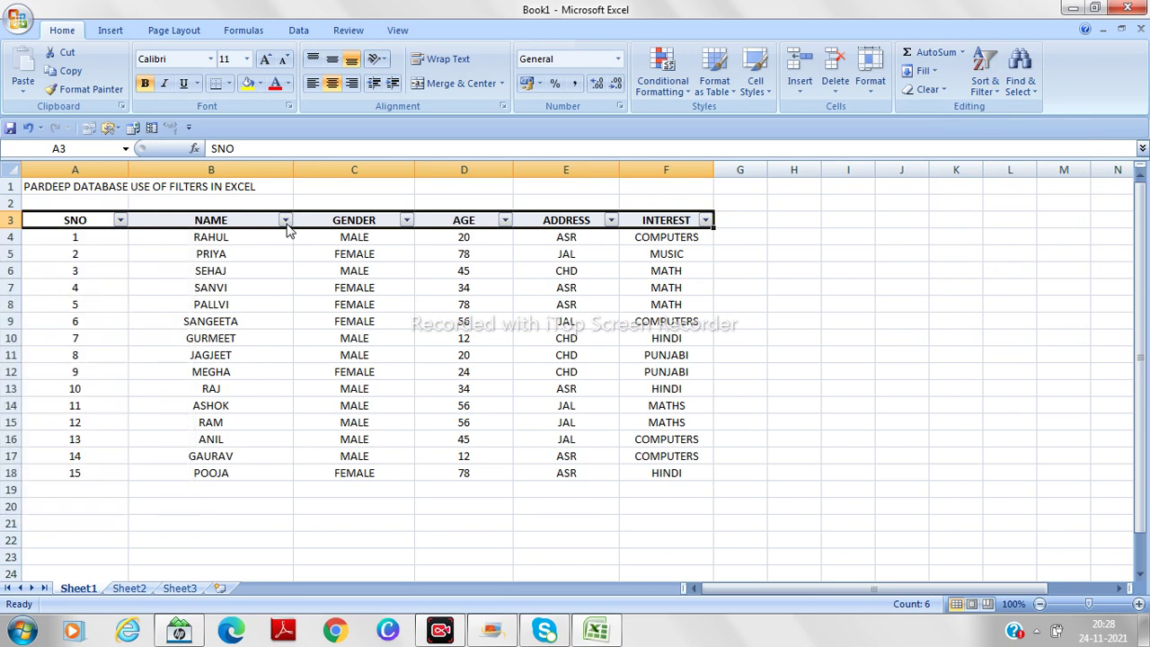
left_click(406, 220)
left_click(506, 225)
left_click(611, 220)
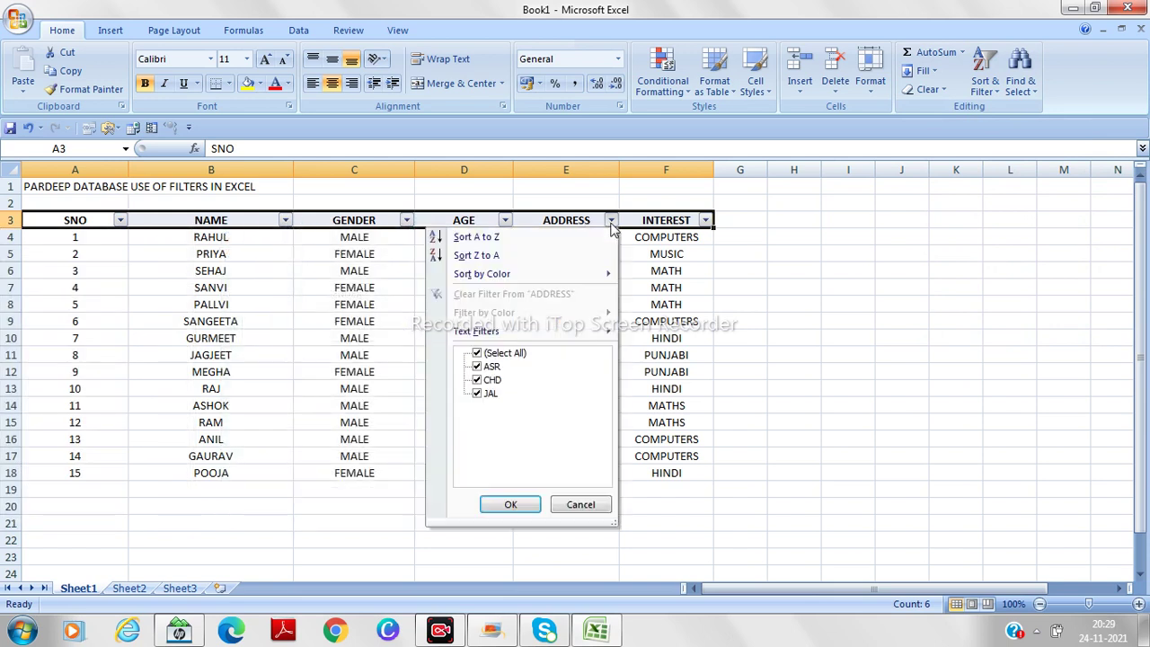
left_click(705, 226)
left_click(706, 221)
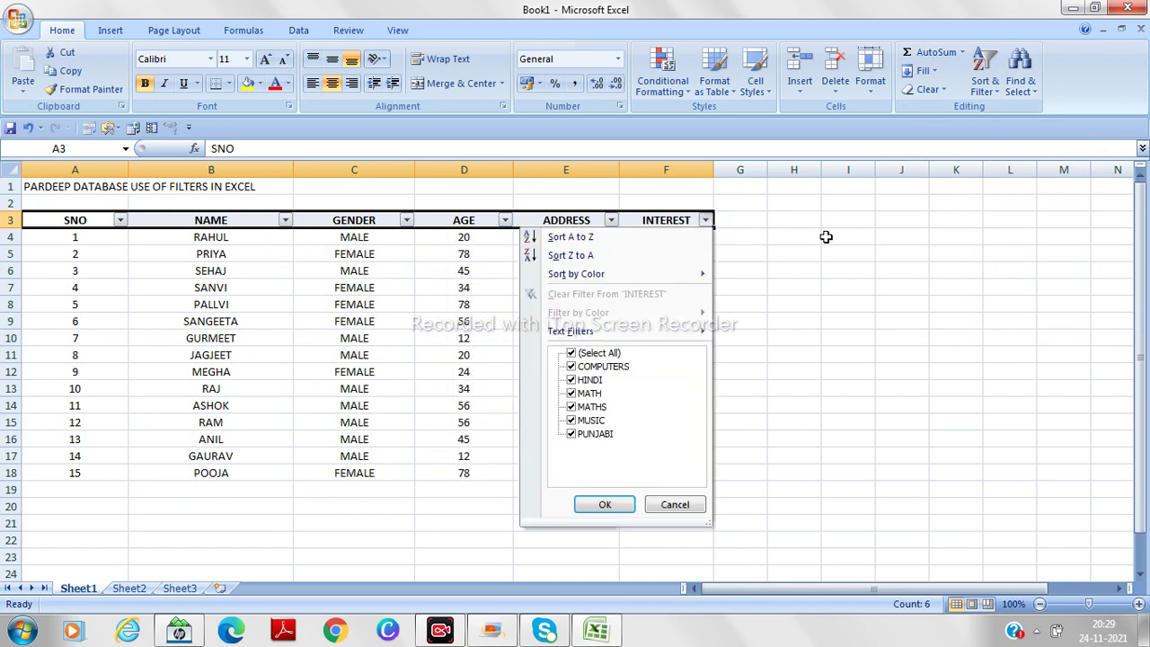
left_click(824, 236)
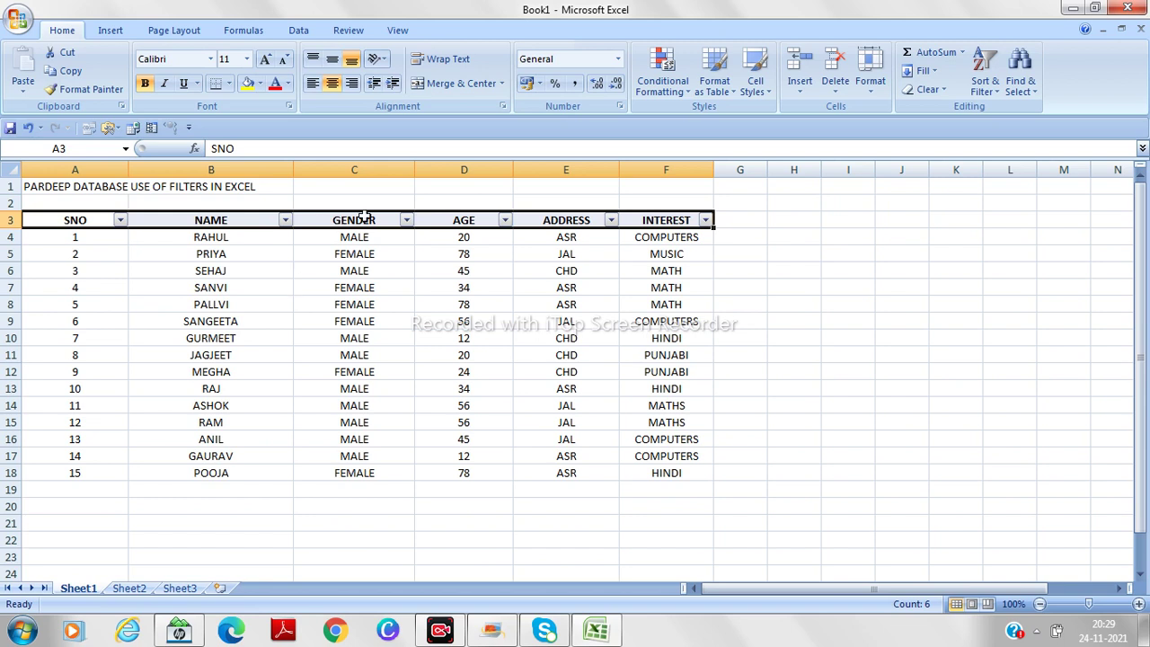
- Filter the GENDER column to show only the MALE records
left_click(406, 221)
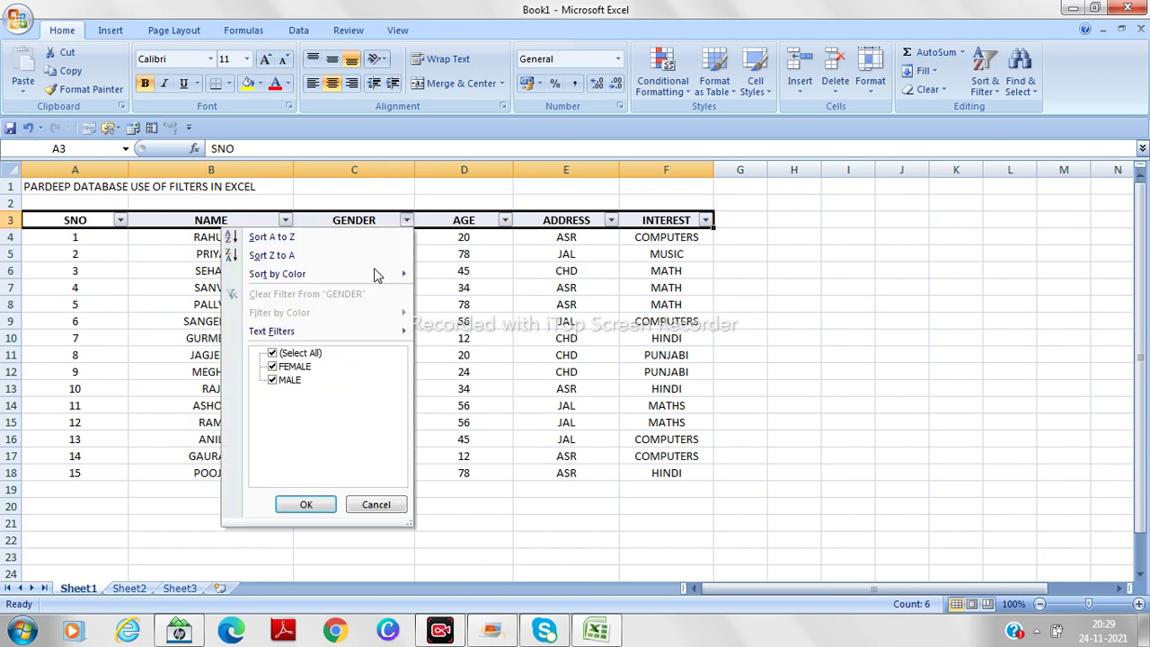
left_click(272, 354)
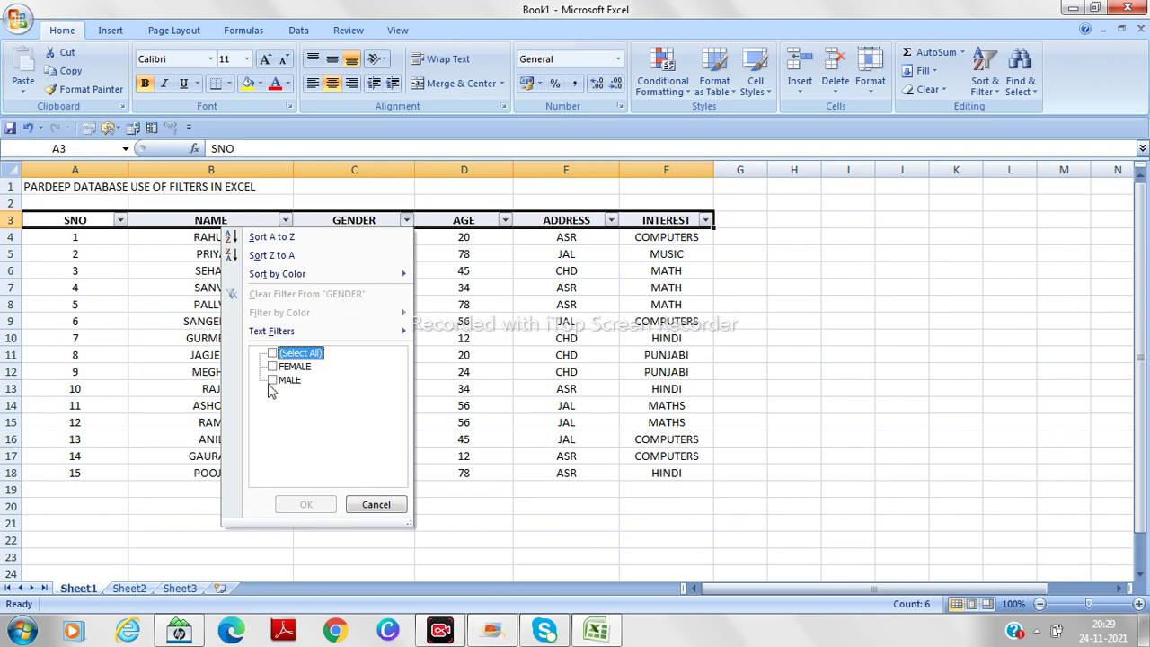
left_click(272, 380)
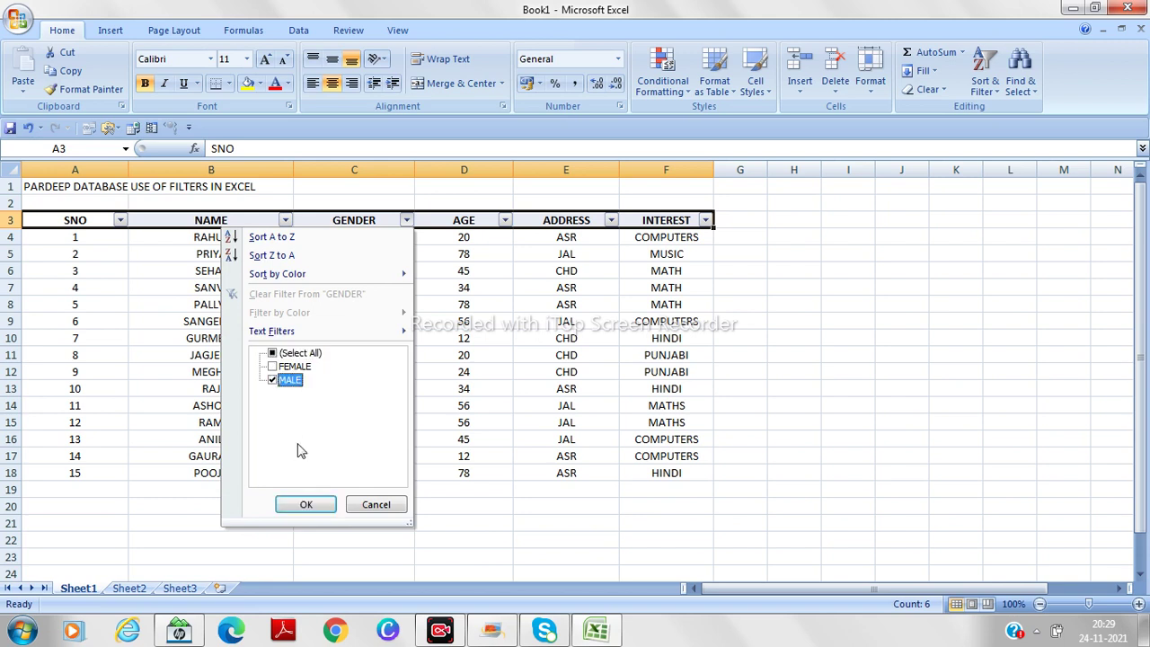
left_click(306, 503)
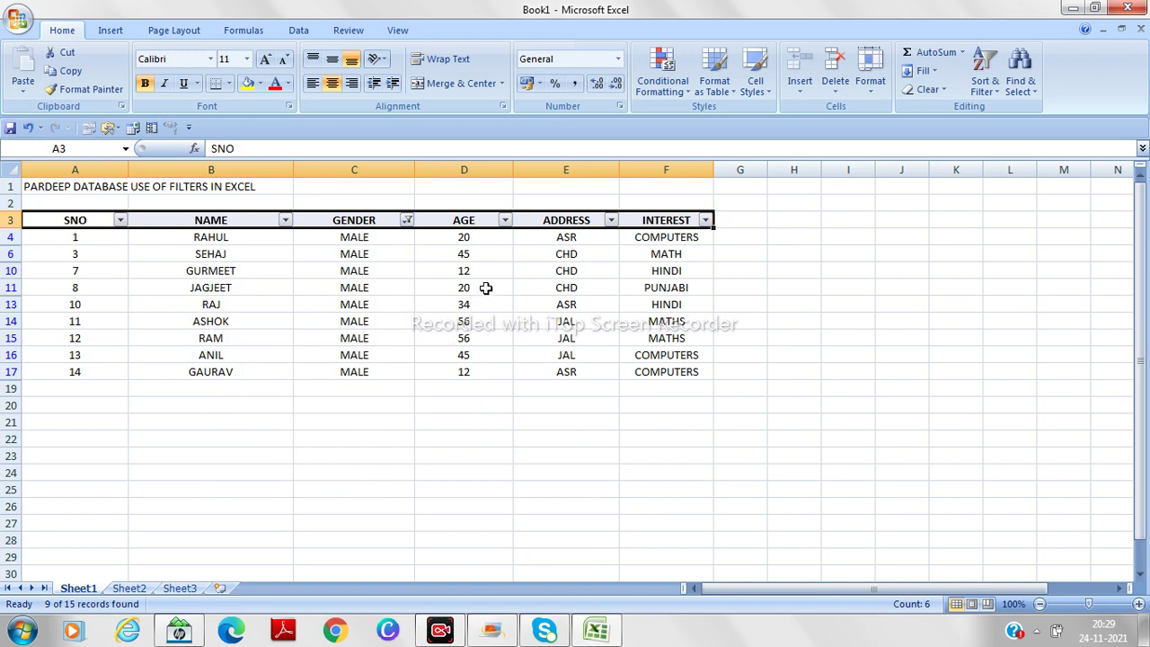
- Filter the AGE column to exclude 12, 45 and 56, keeping only ages 20 and 34
left_click(505, 220)
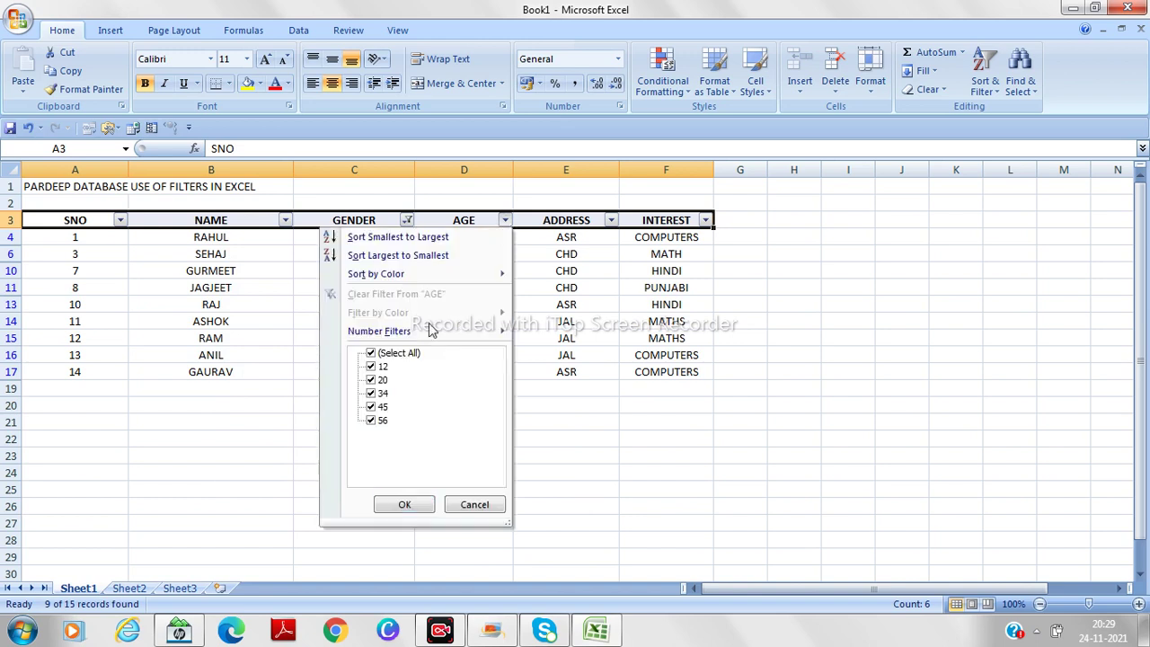
left_click(371, 365)
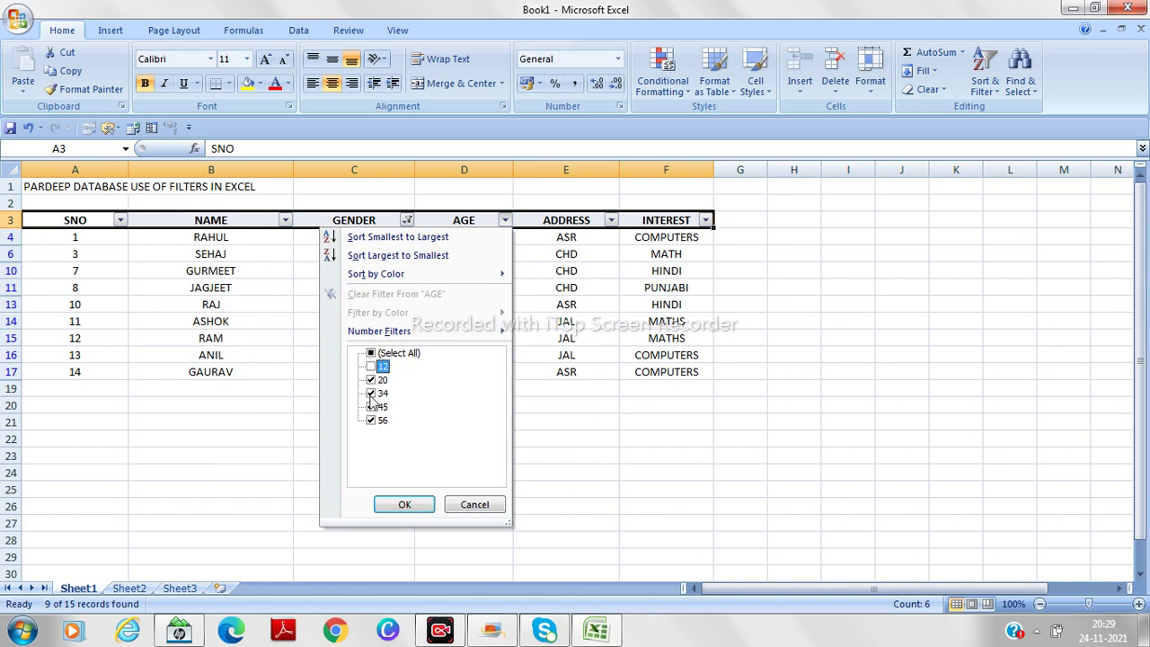
left_click(371, 406)
left_click(371, 420)
left_click(401, 507)
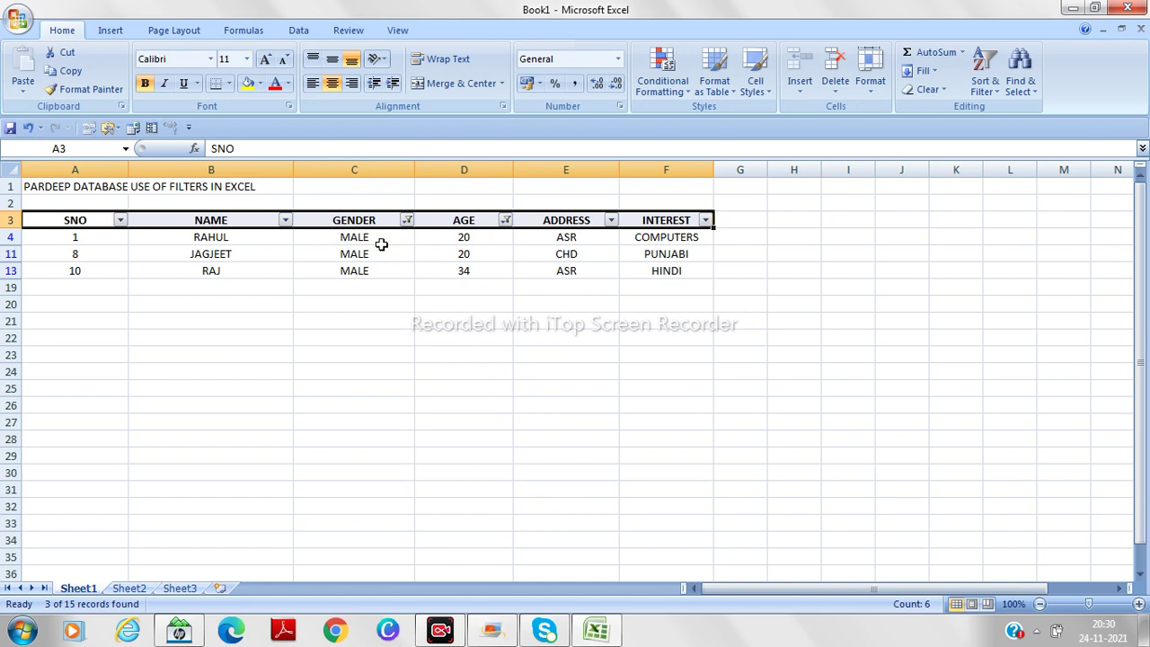
- Clear the filters from the GENDER and AGE columns
left_click(407, 220)
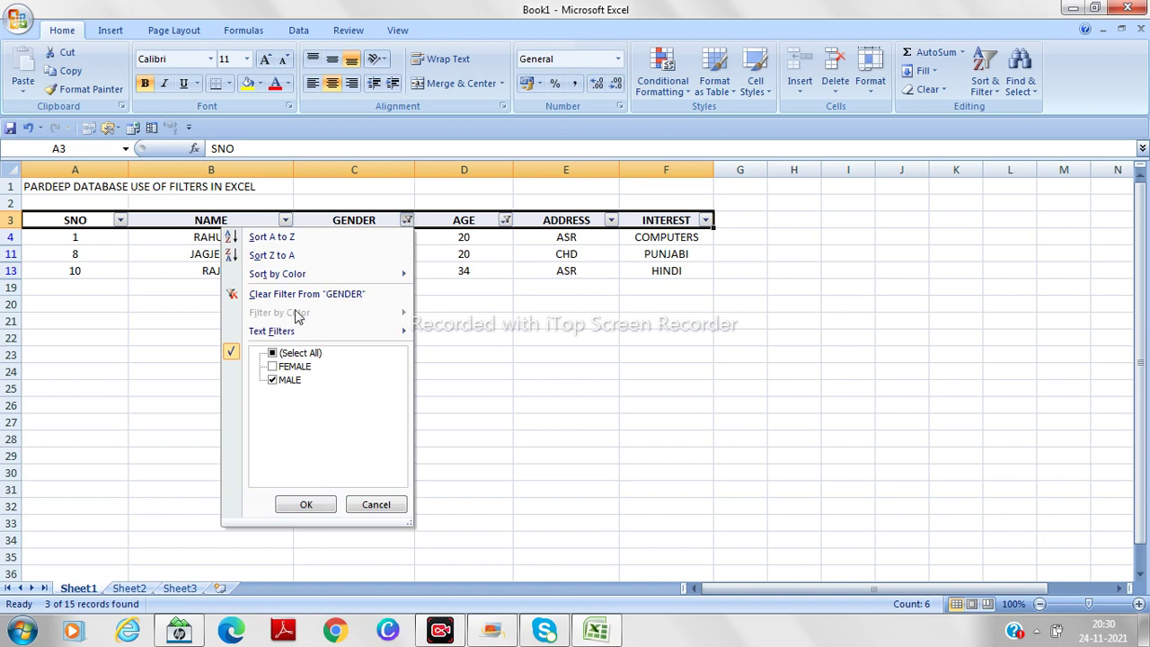
left_click(310, 294)
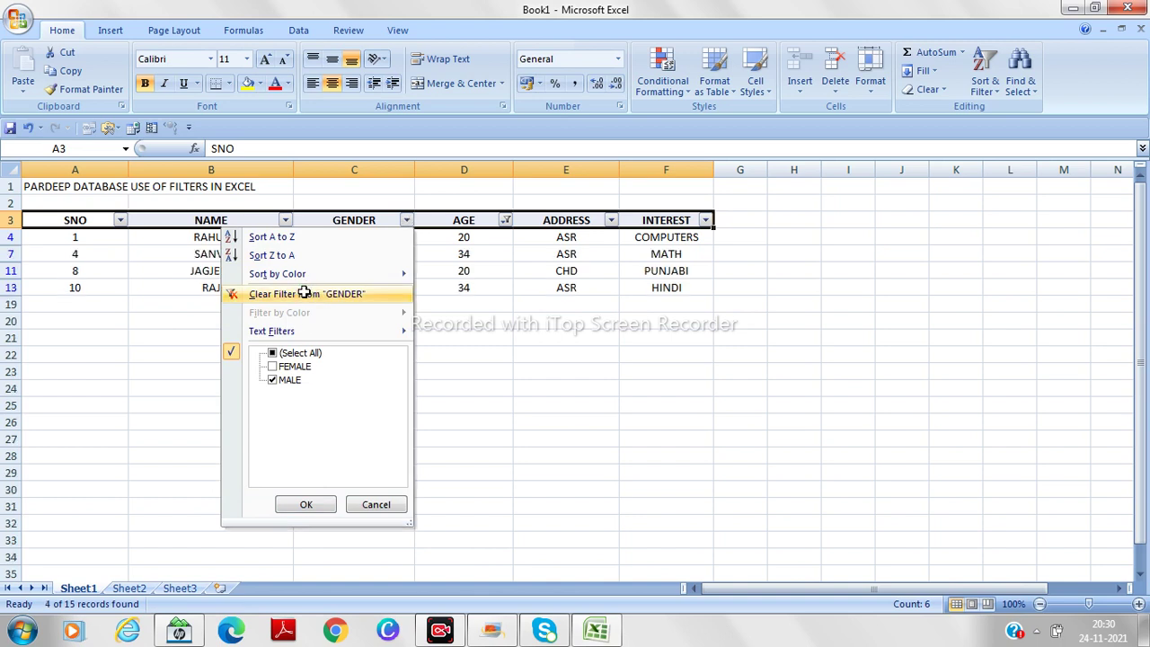
left_click(505, 220)
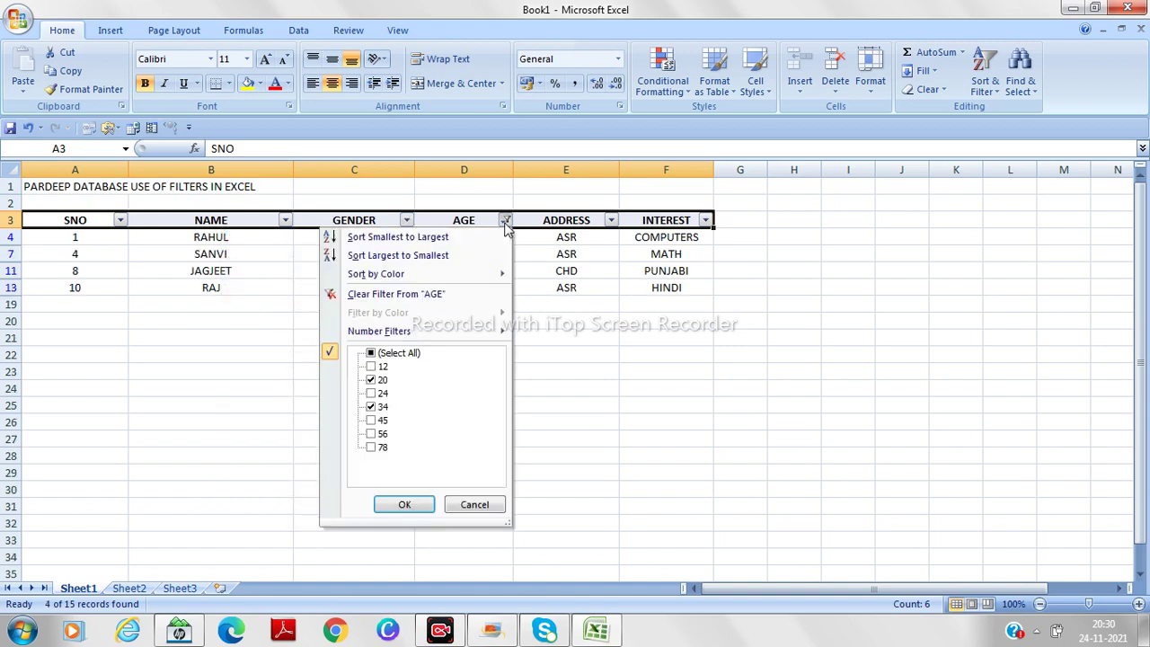
left_click(412, 295)
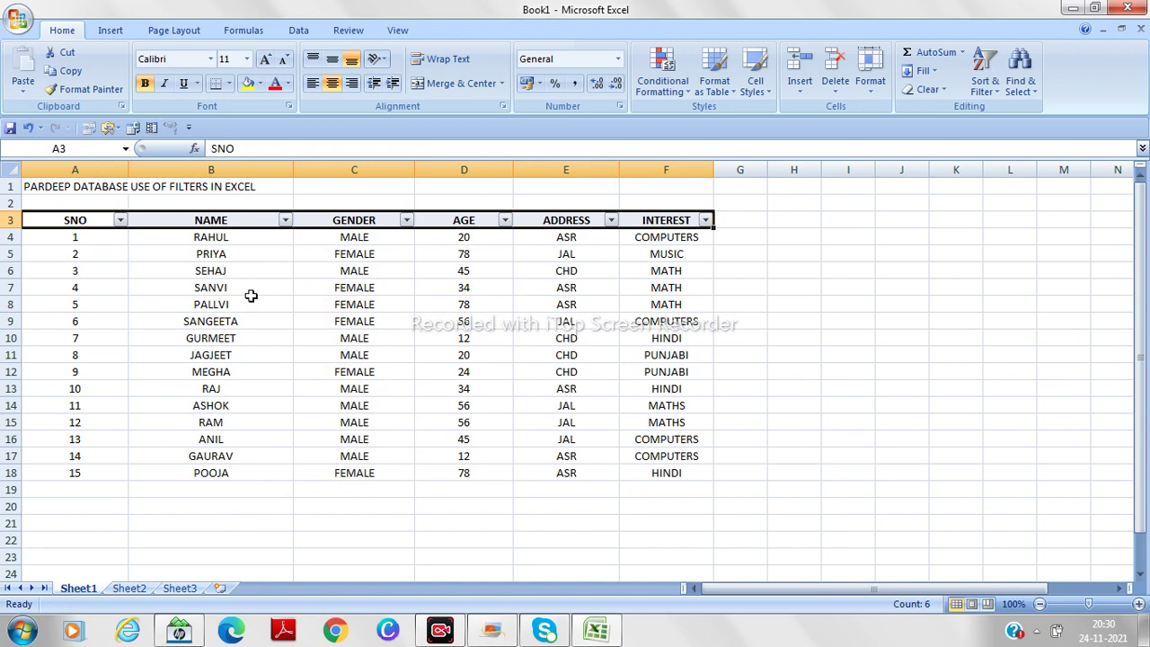
- Filter the ADDRESS column to show only the ASR records
left_click(611, 221)
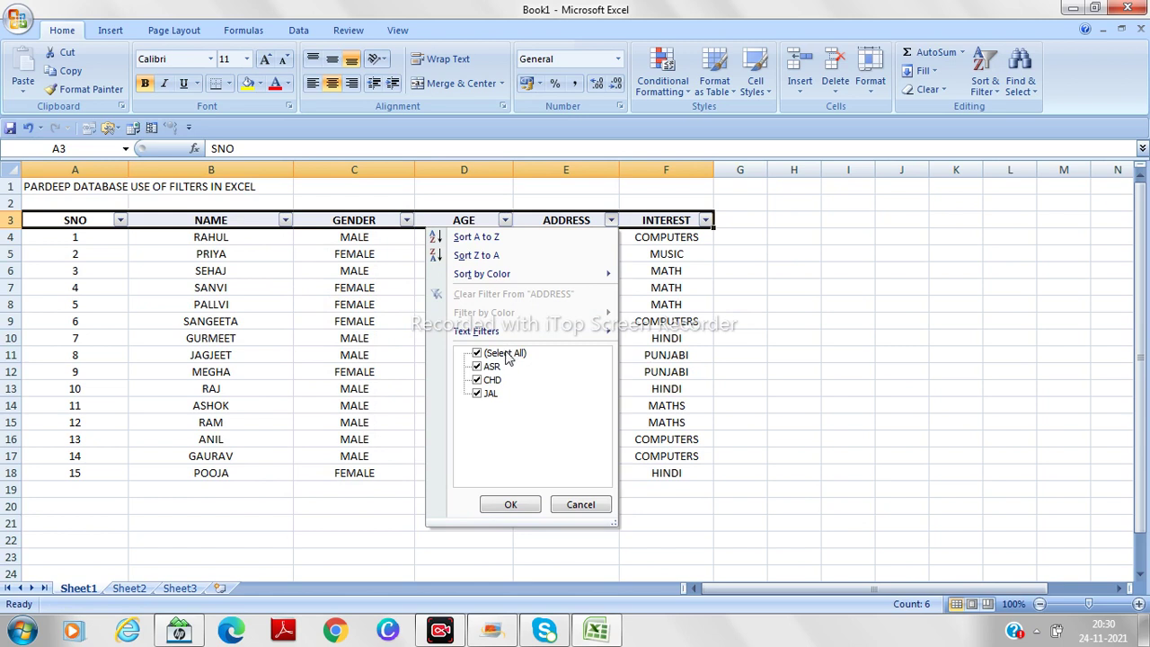
left_click(477, 353)
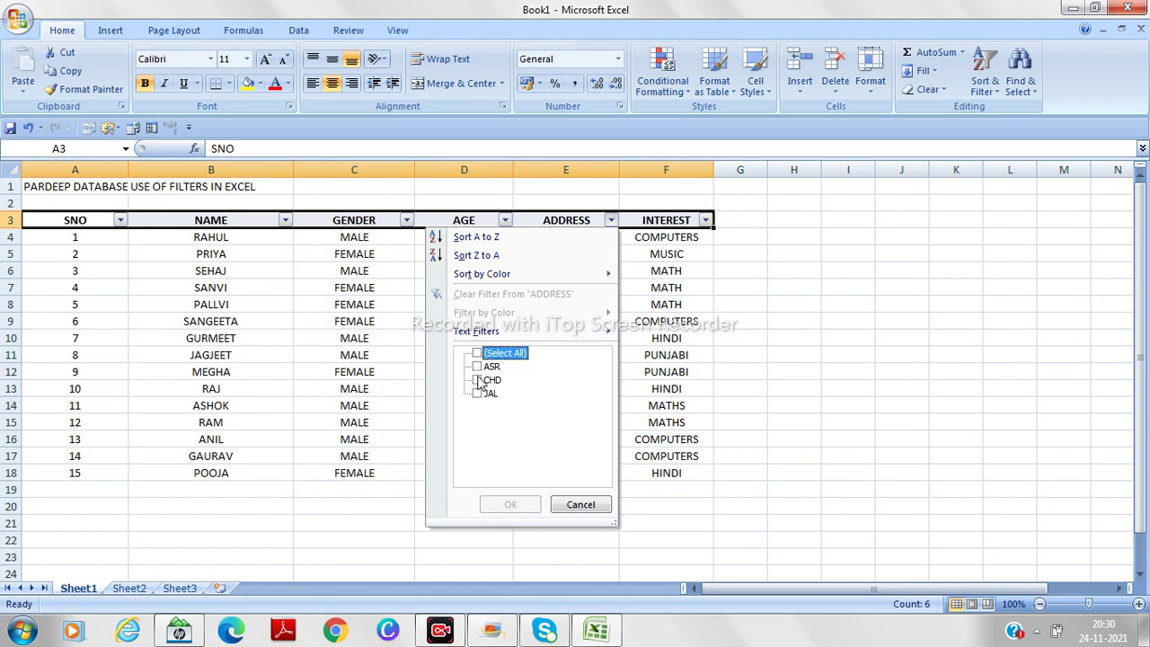
left_click(477, 367)
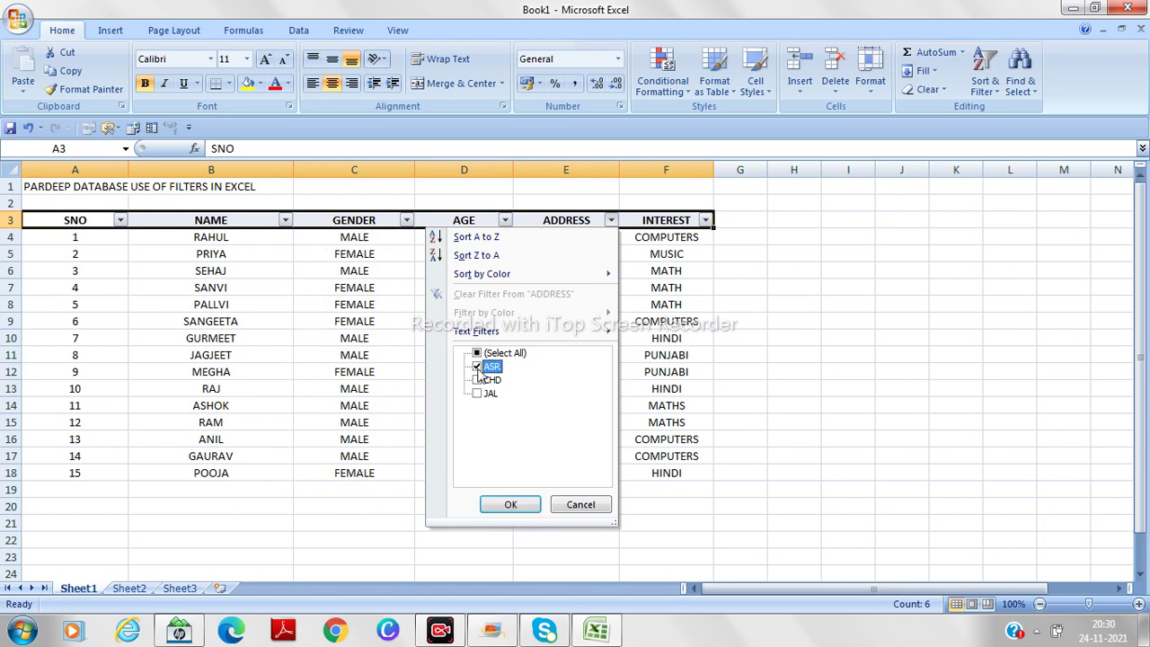
left_click(505, 503)
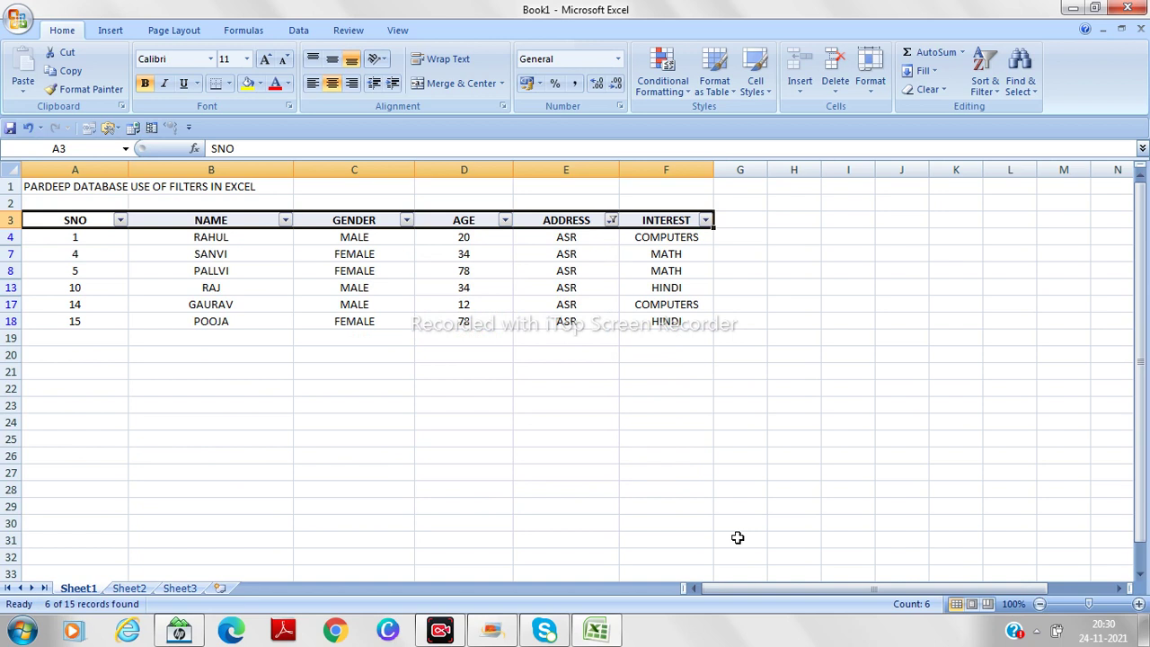
- Narrow the ASR records to FEMALE with a filter on the GENDER column
left_click(406, 220)
left_click(273, 353)
left_click(273, 353)
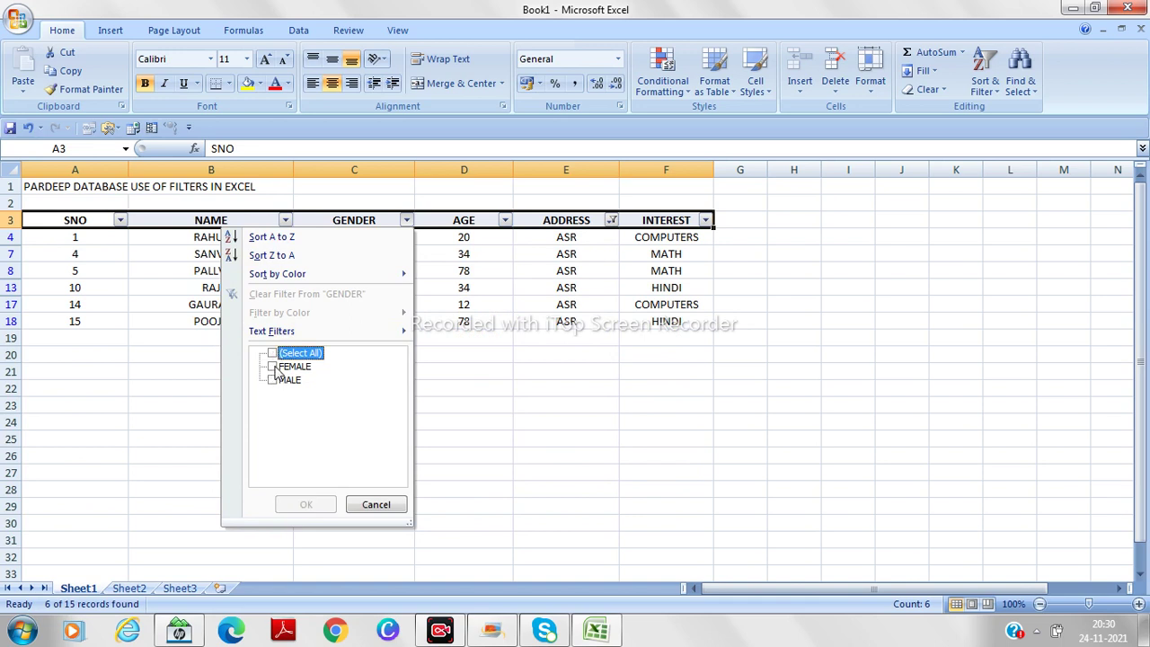
left_click(272, 367)
left_click(304, 505)
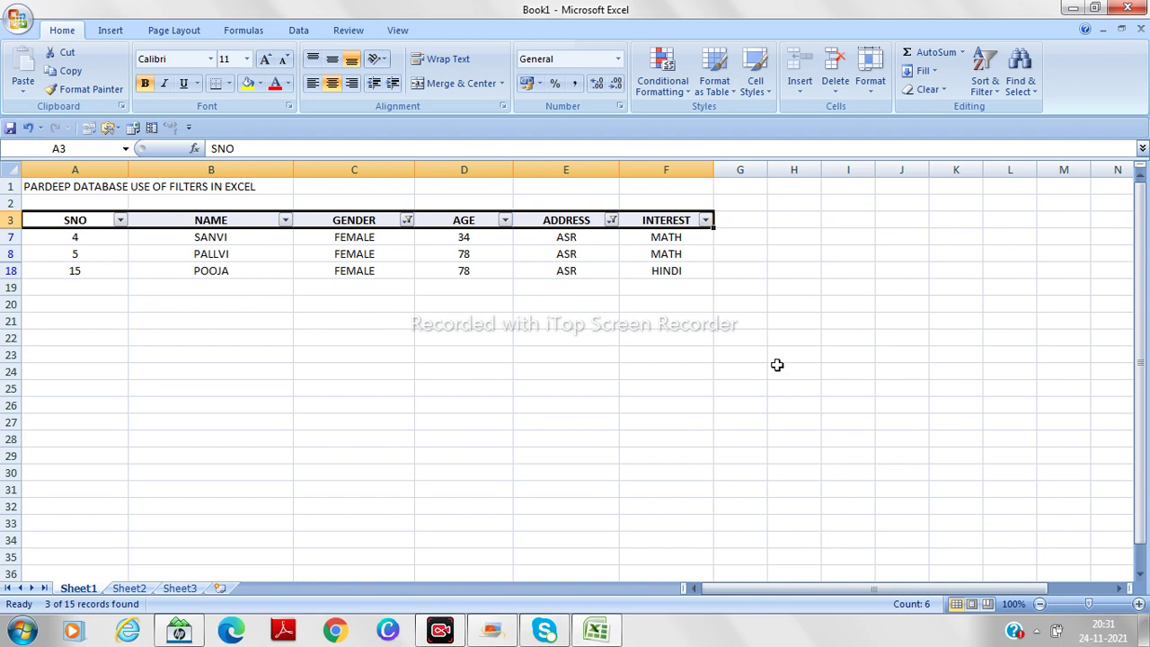
- Remove the GENDER and ADDRESS filters by selecting all values again in both columns
left_click(406, 221)
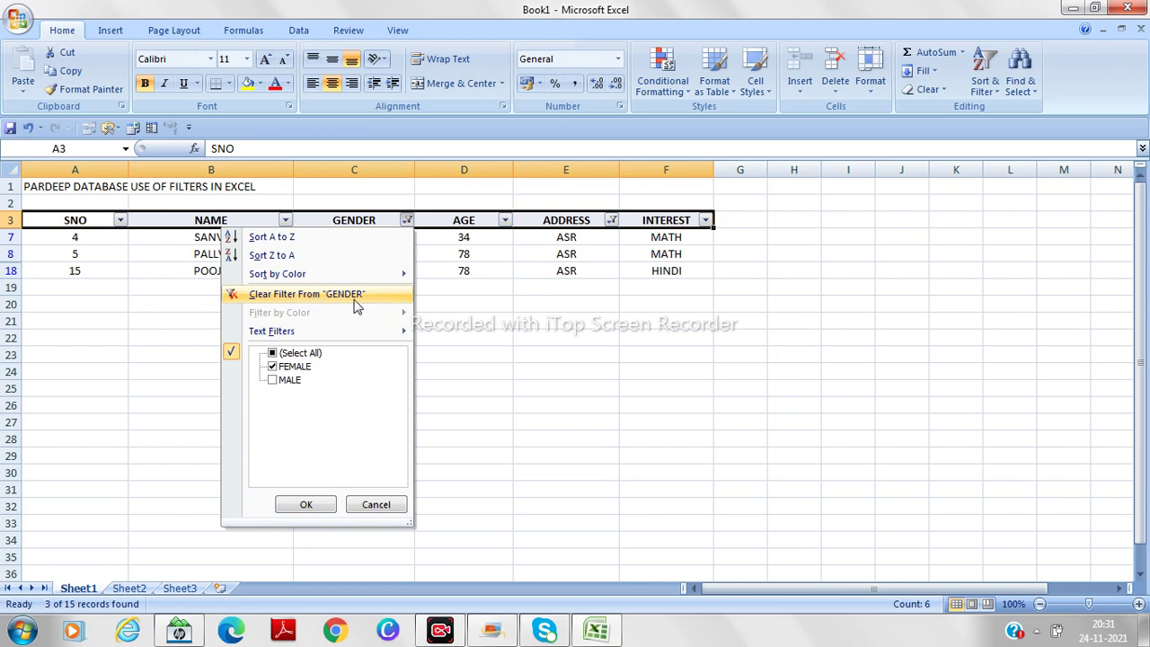
left_click(273, 367)
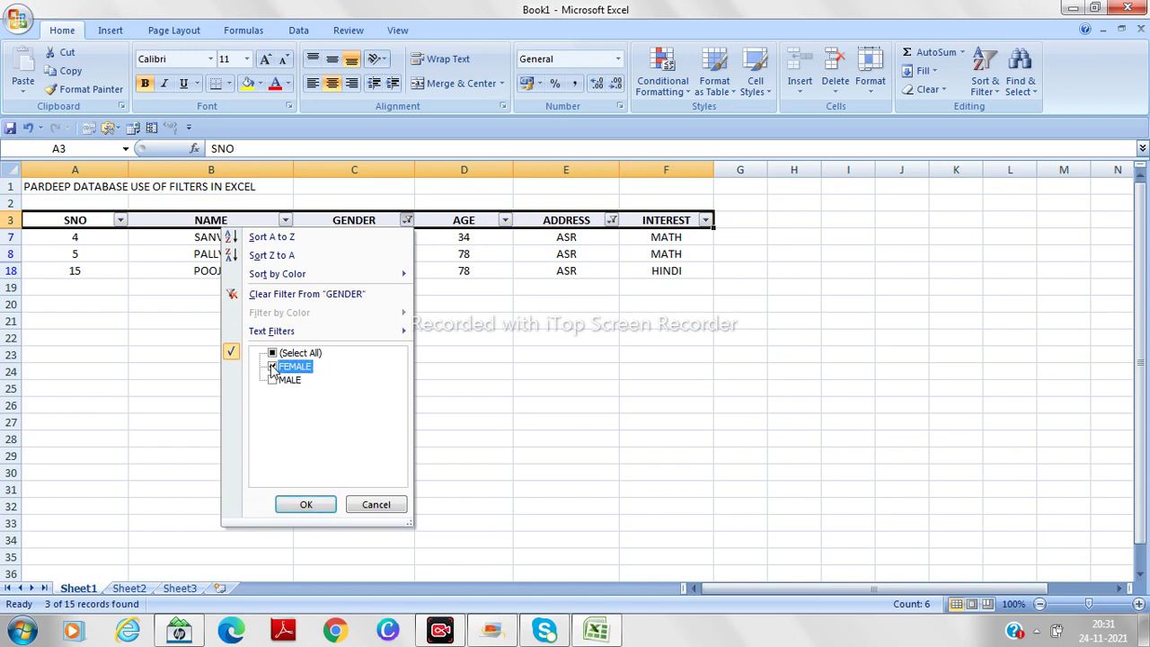
left_click(272, 353)
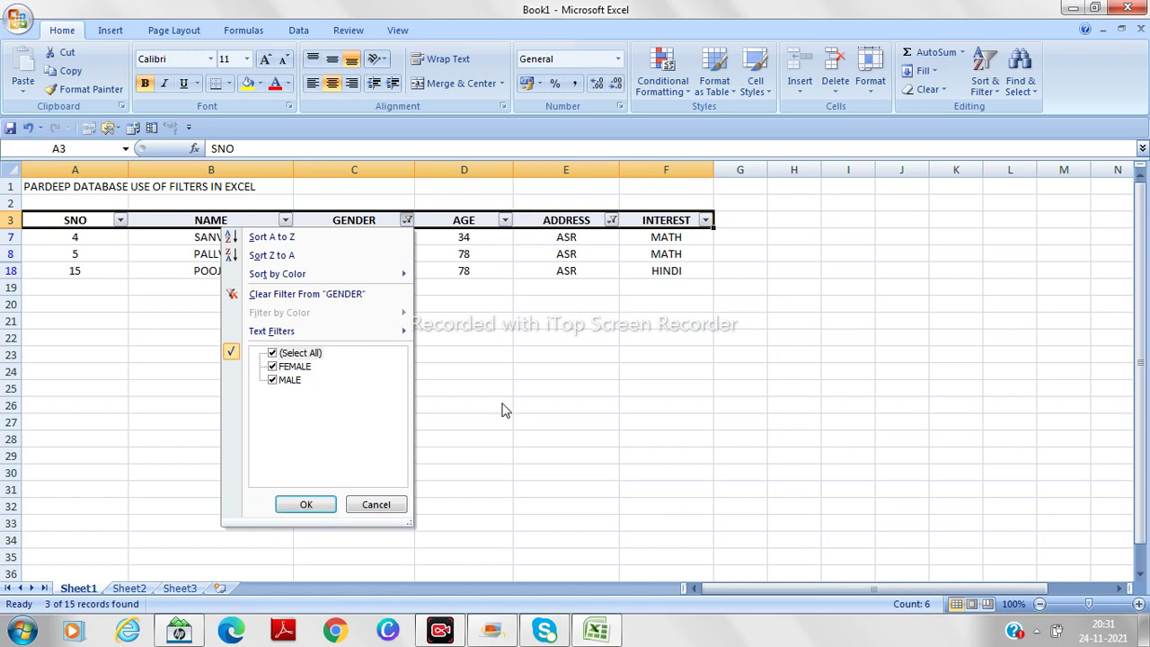
left_click(297, 505)
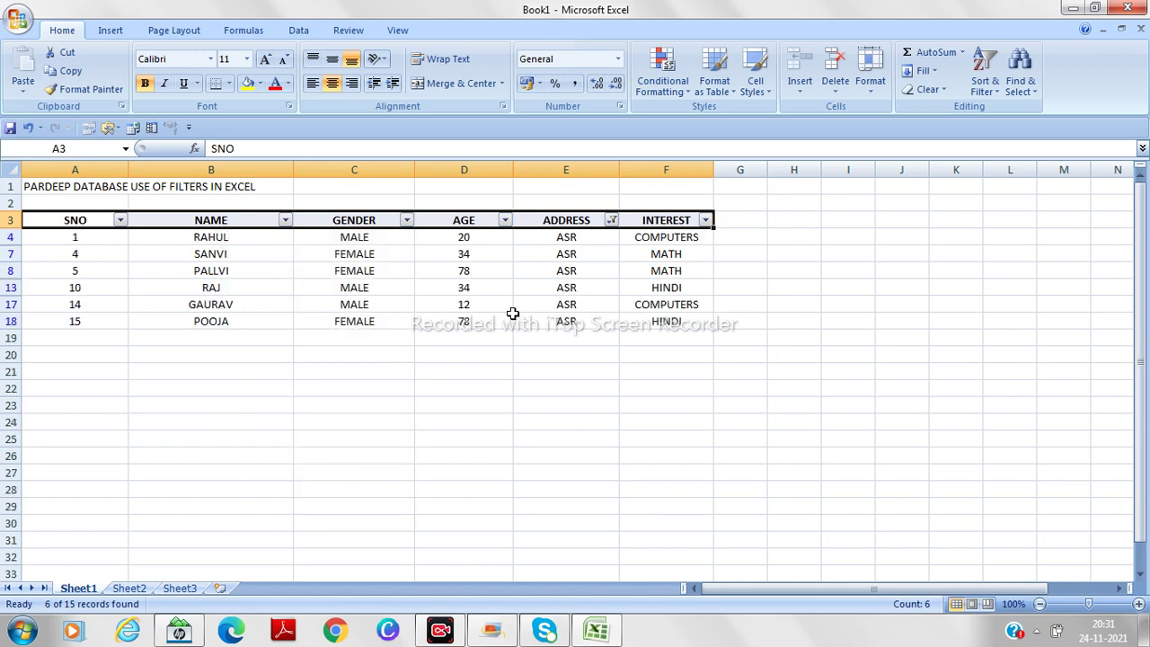
left_click(612, 221)
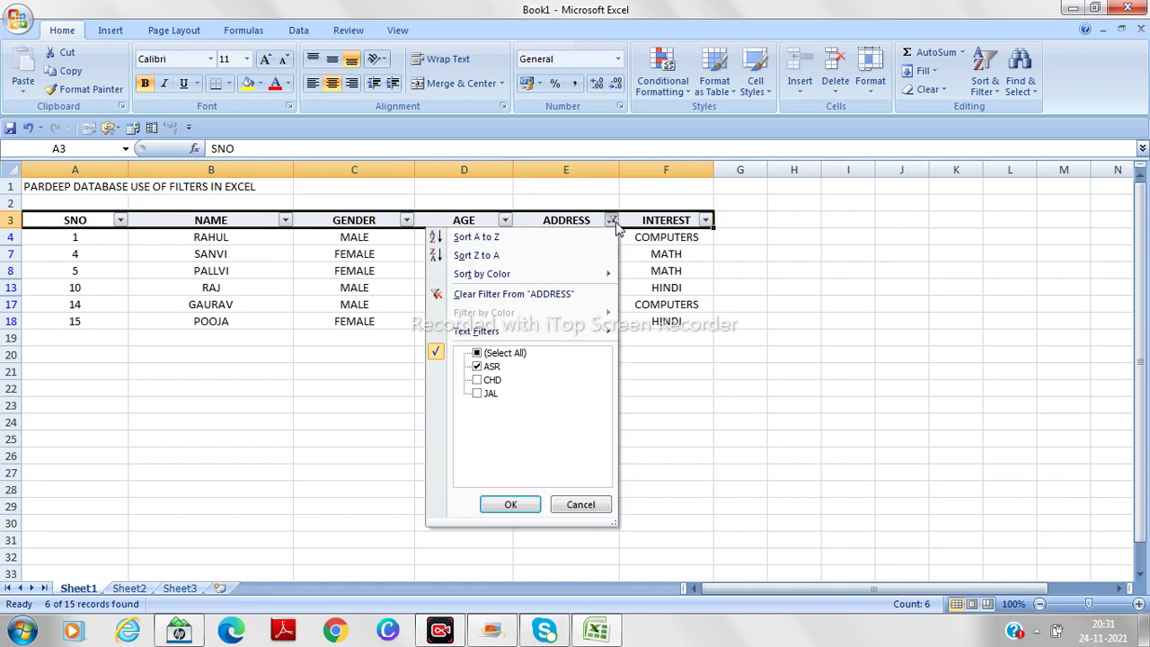
left_click(477, 366)
left_click(477, 352)
left_click(506, 503)
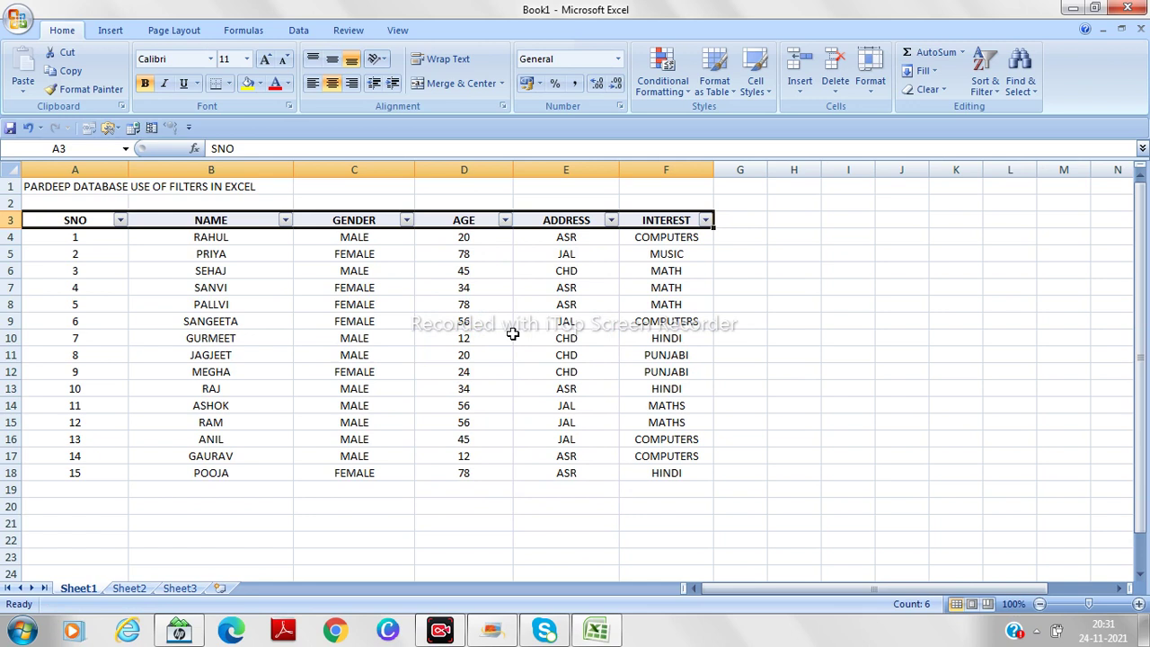
- Filter the GENDER column again so that only MALE is selected
left_click(406, 220)
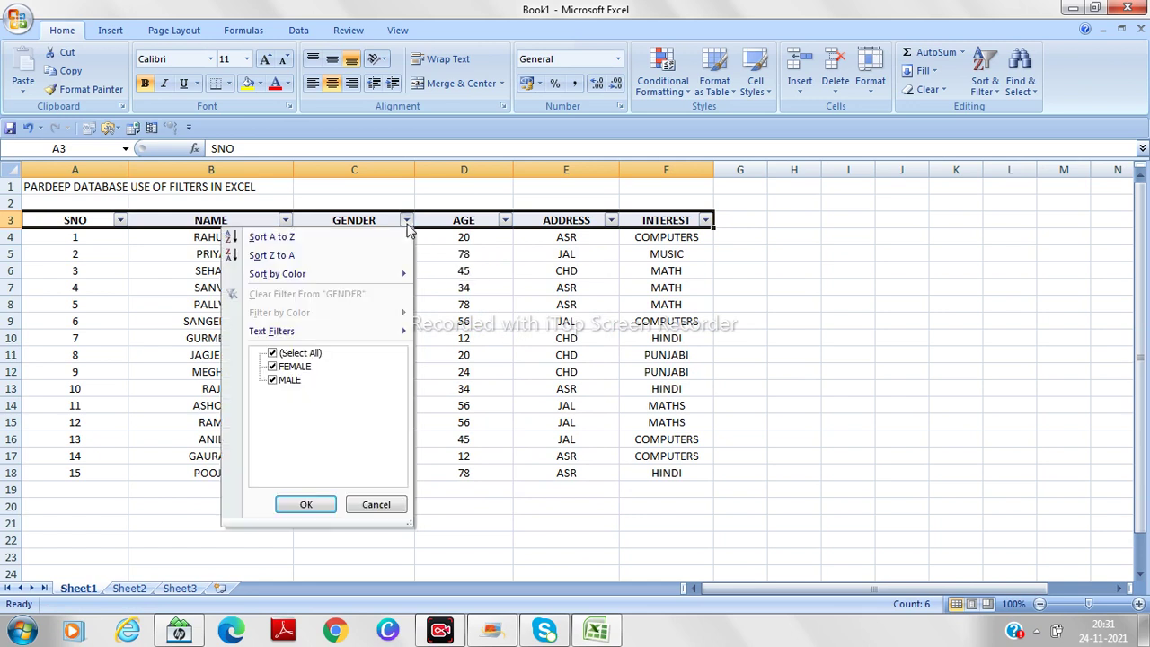
left_click(272, 353)
left_click(274, 380)
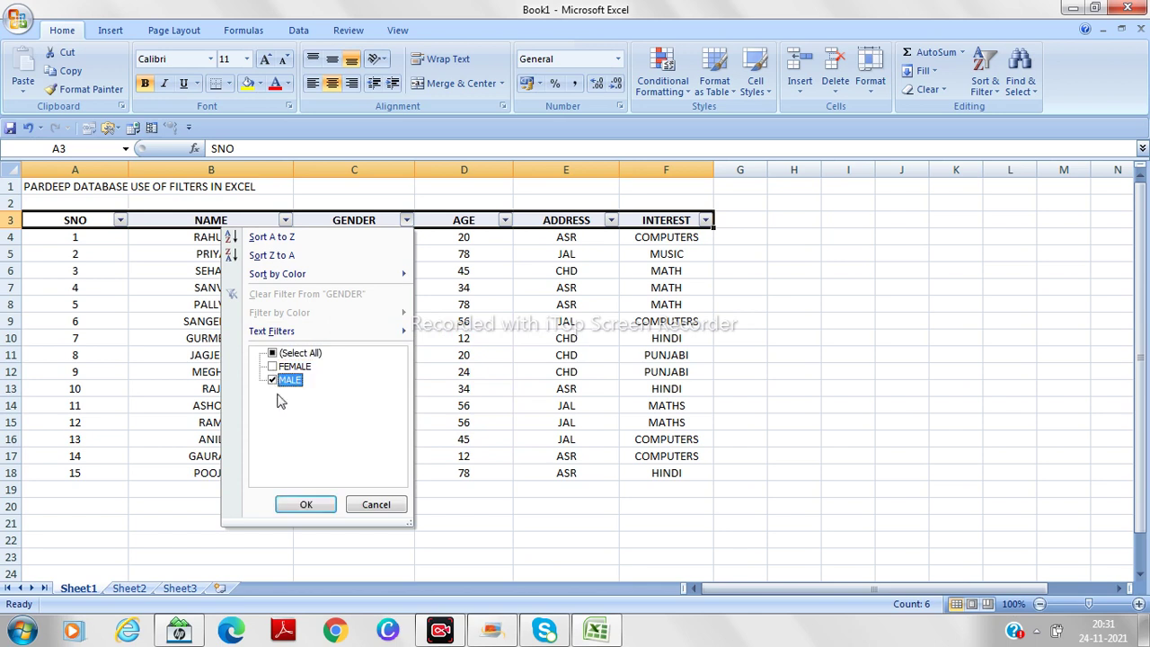
left_click(299, 504)
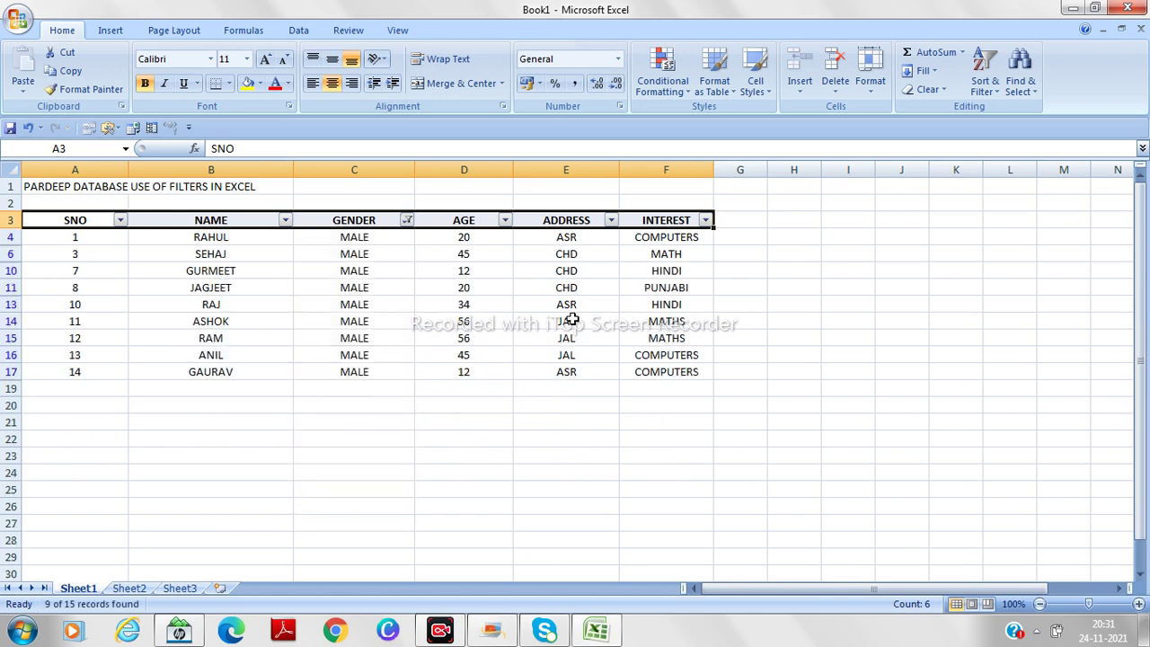
- Filter the INTEREST column of the male records to show only COMPUTERS
left_click(705, 220)
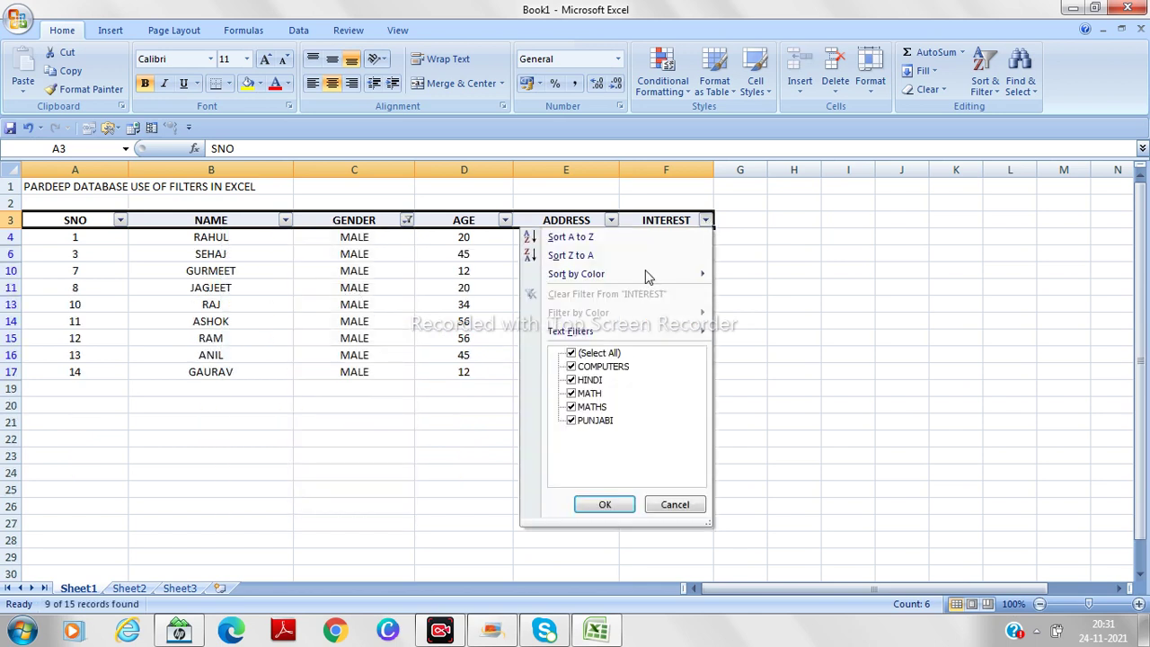
left_click(573, 354)
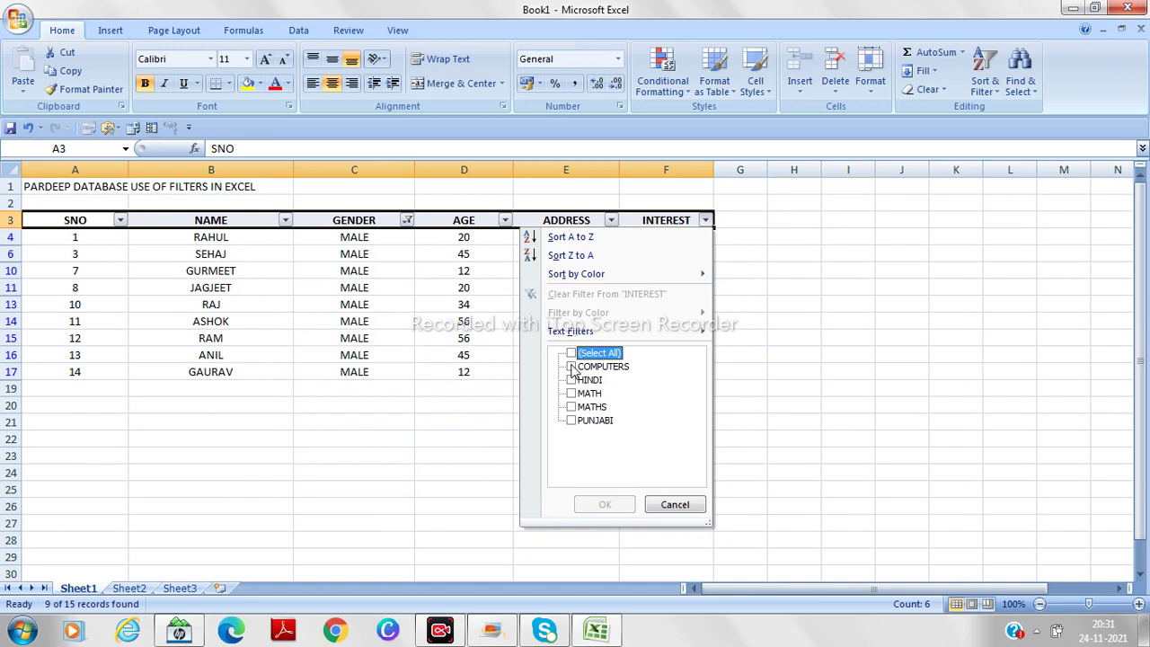
left_click(572, 367)
left_click(589, 505)
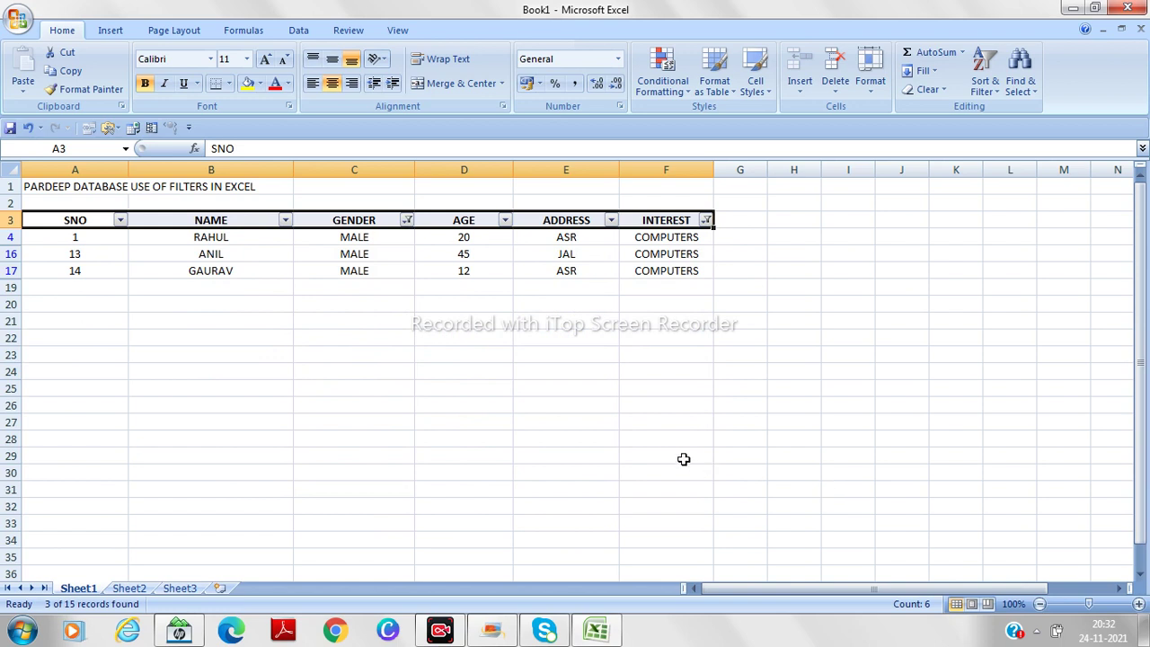
- Try to merge and centre the database title across cells A1:B1
left_click(31, 184)
left_click_drag(32, 184, 209, 189)
left_click(449, 82)
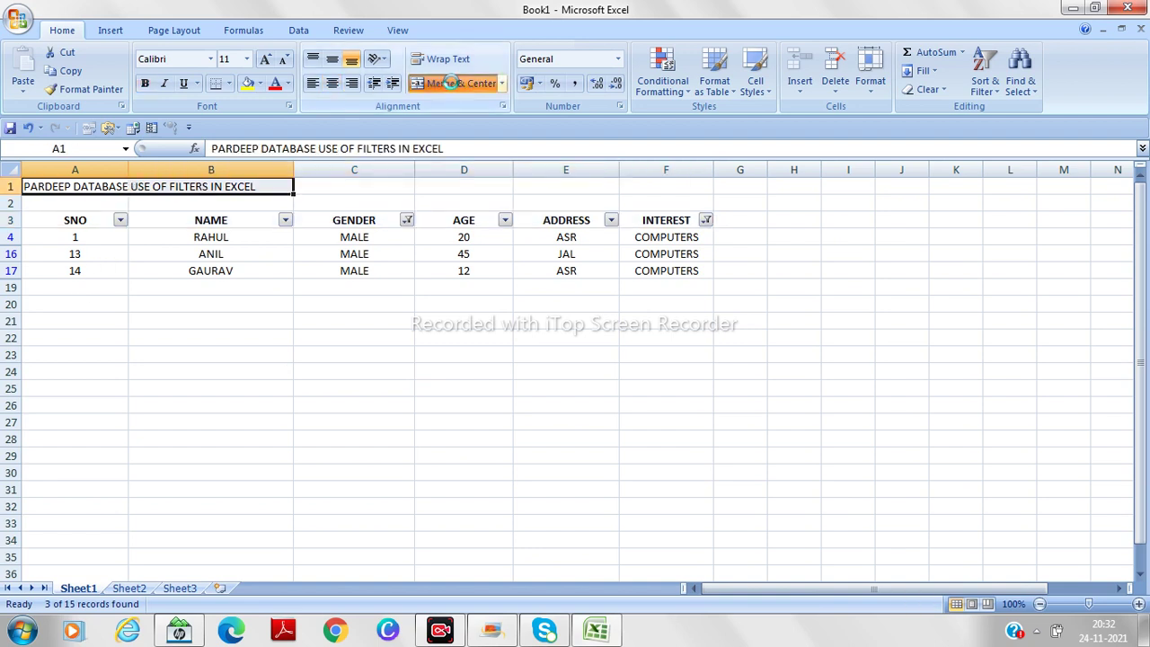
left_click(501, 84)
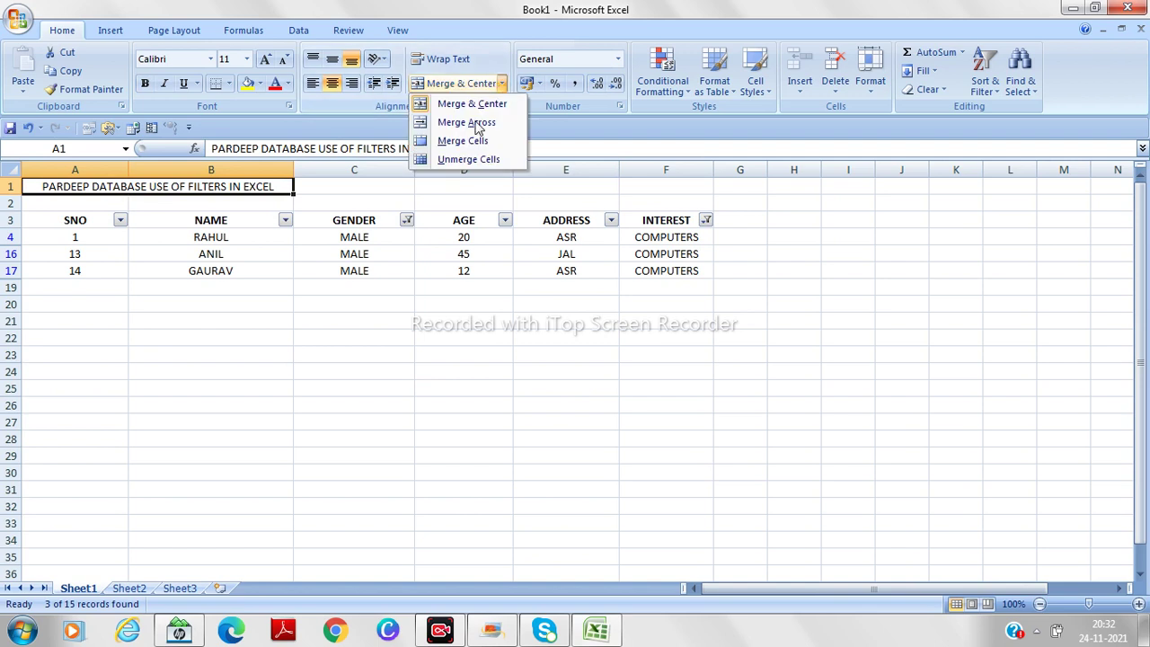
left_click(477, 119)
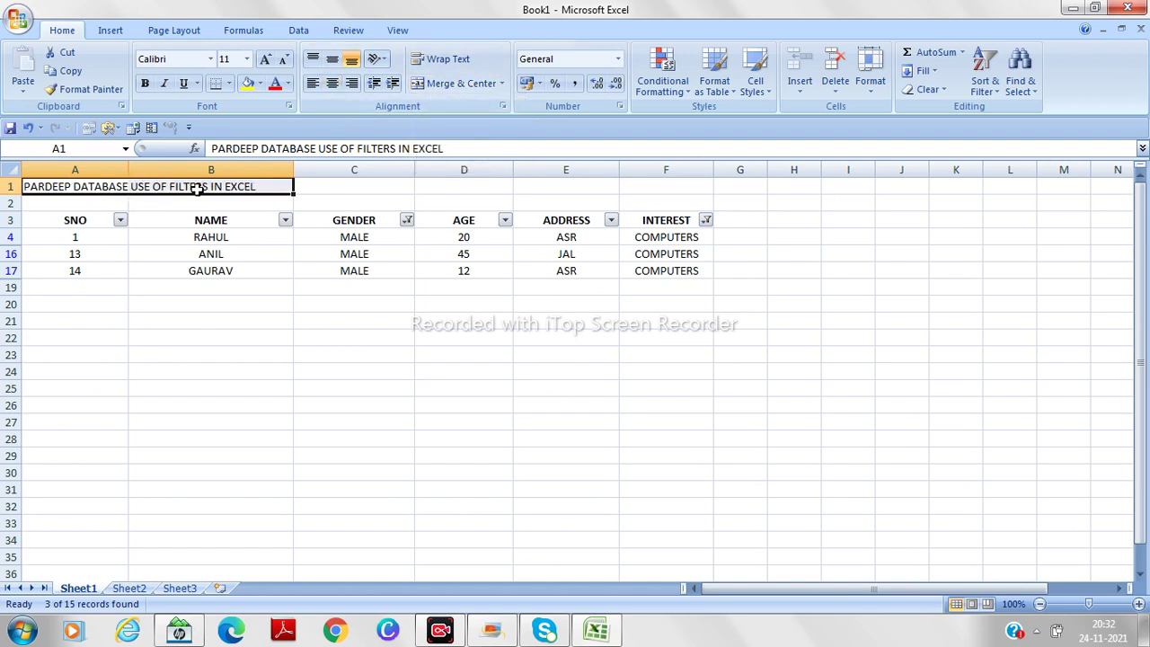
left_click_drag(104, 362, 42, 221)
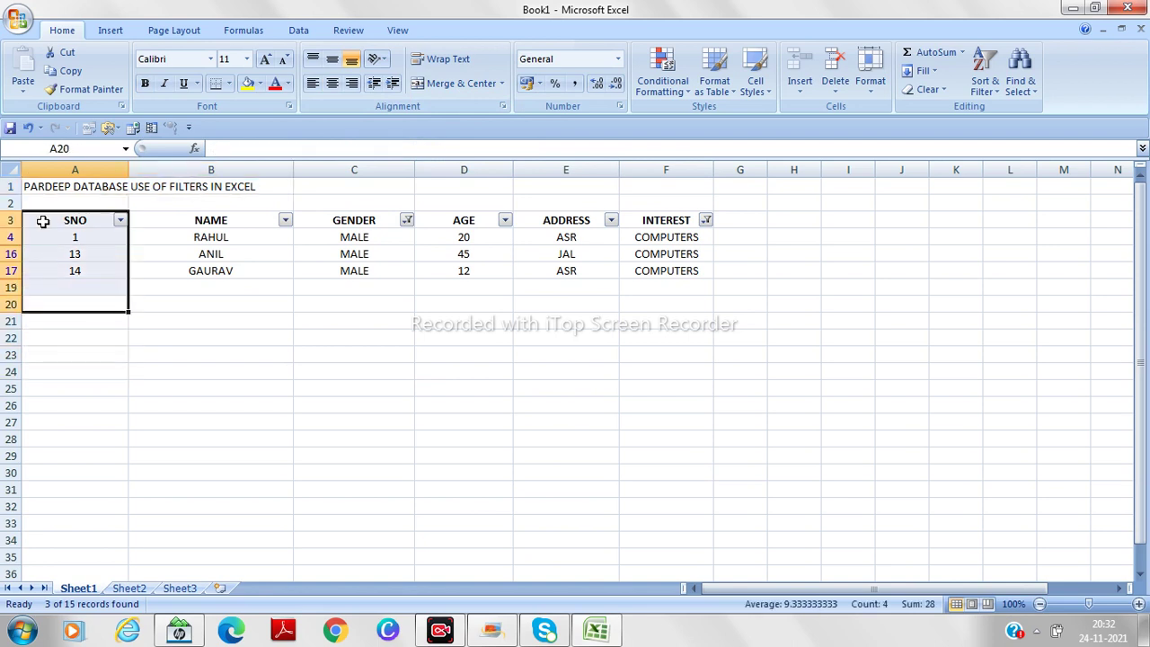
left_click(407, 220)
key("Escape")
- Merge and centre the database title in row 1 across cells A1:F1
left_click(38, 186)
left_click_drag(38, 186, 658, 196)
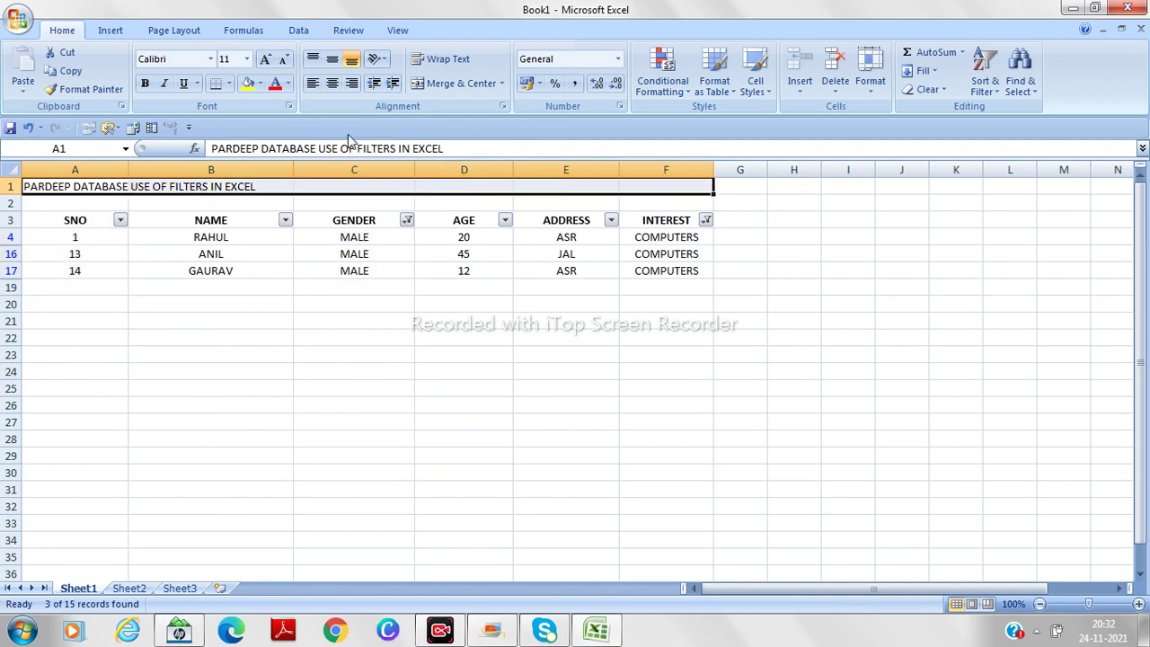
left_click(501, 83)
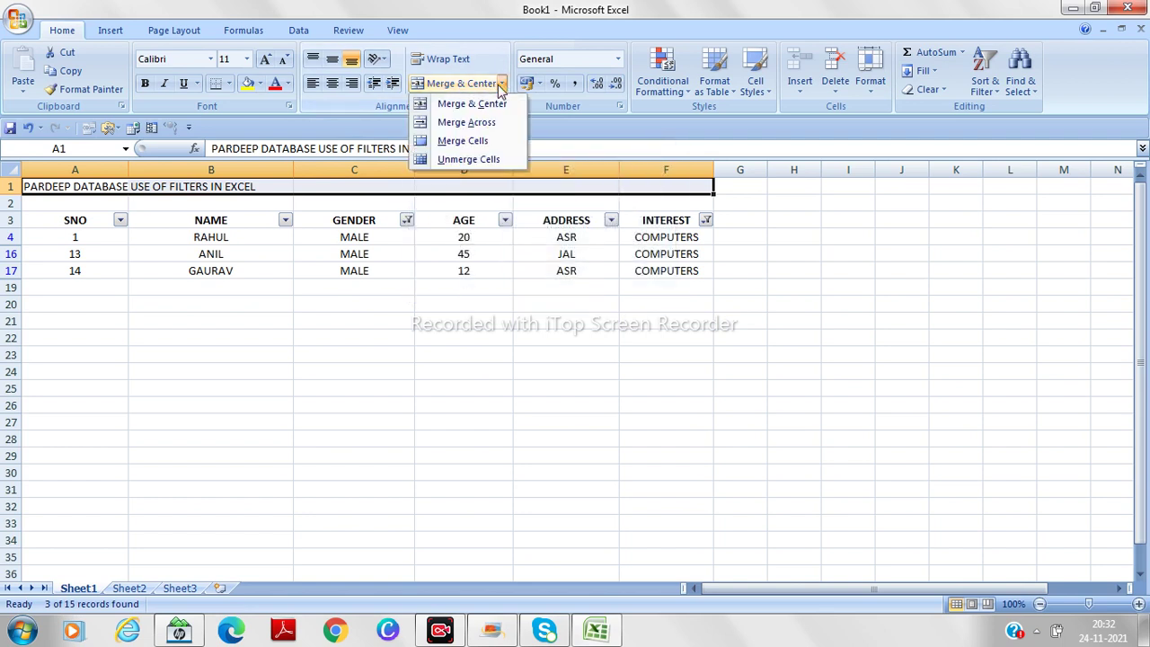
left_click(467, 104)
left_click(455, 336)
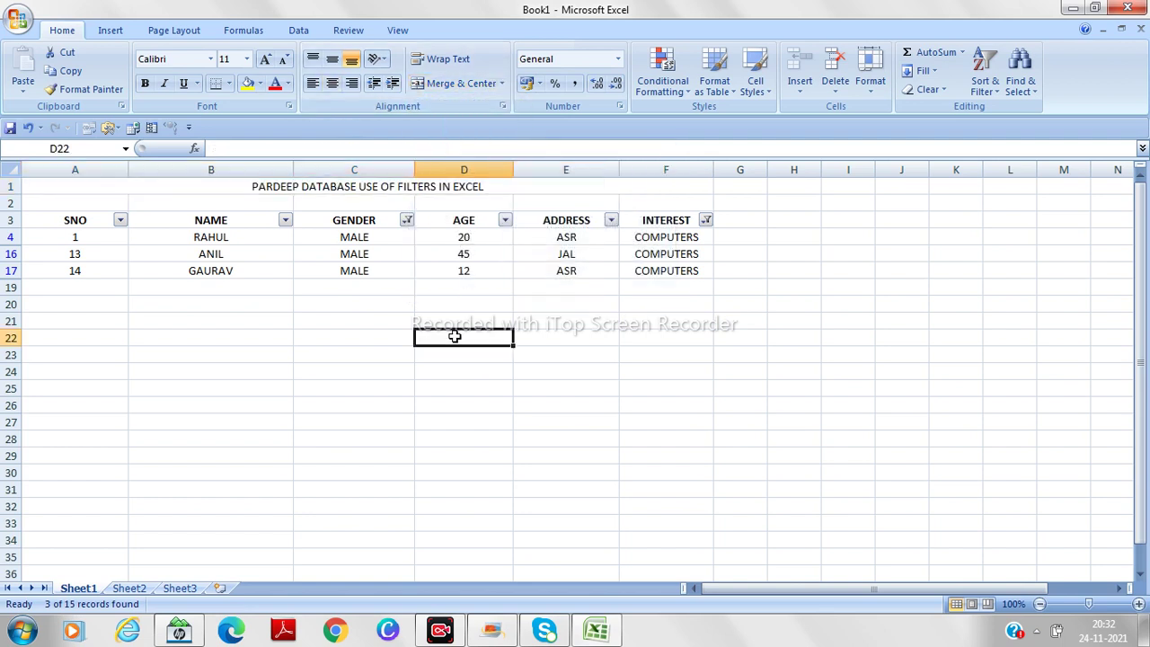
- Format the merged title text as bold with font size 16
left_click(245, 185)
double_click(252, 185)
left_click_drag(252, 185, 529, 186)
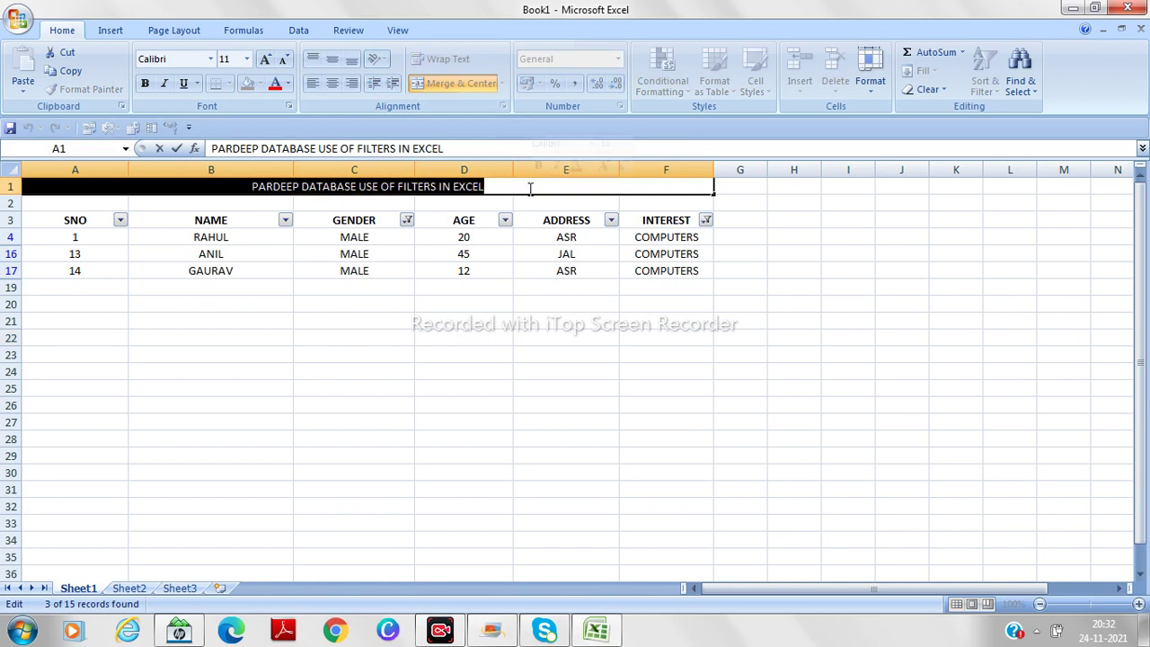
left_click(143, 83)
left_click(246, 58)
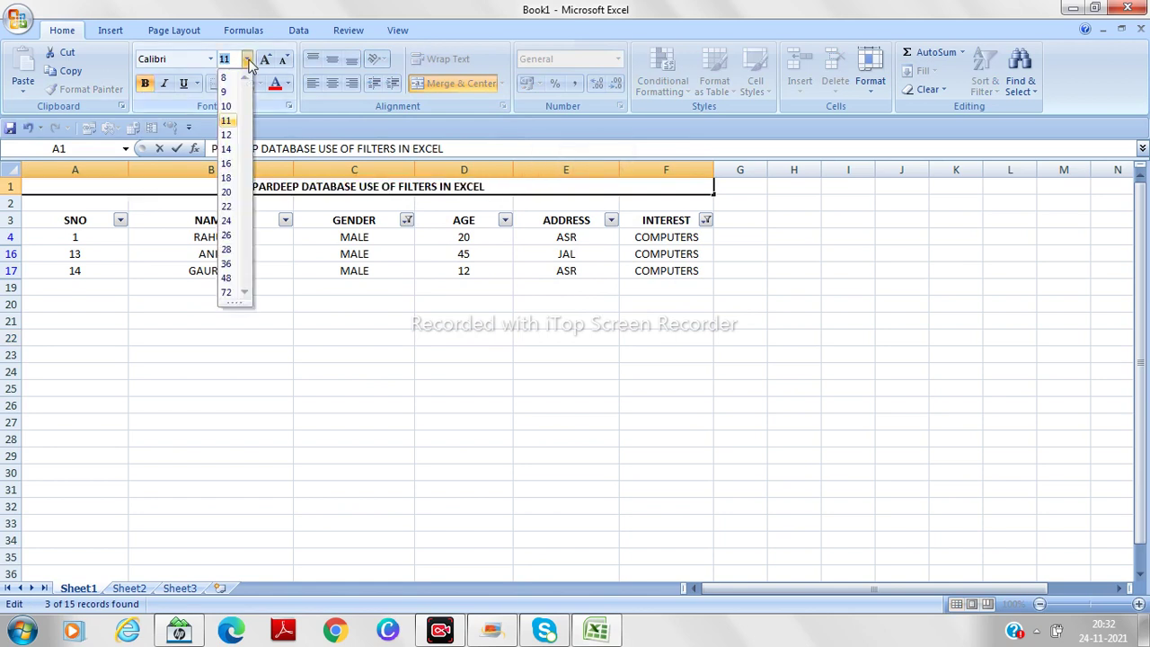
left_click(226, 163)
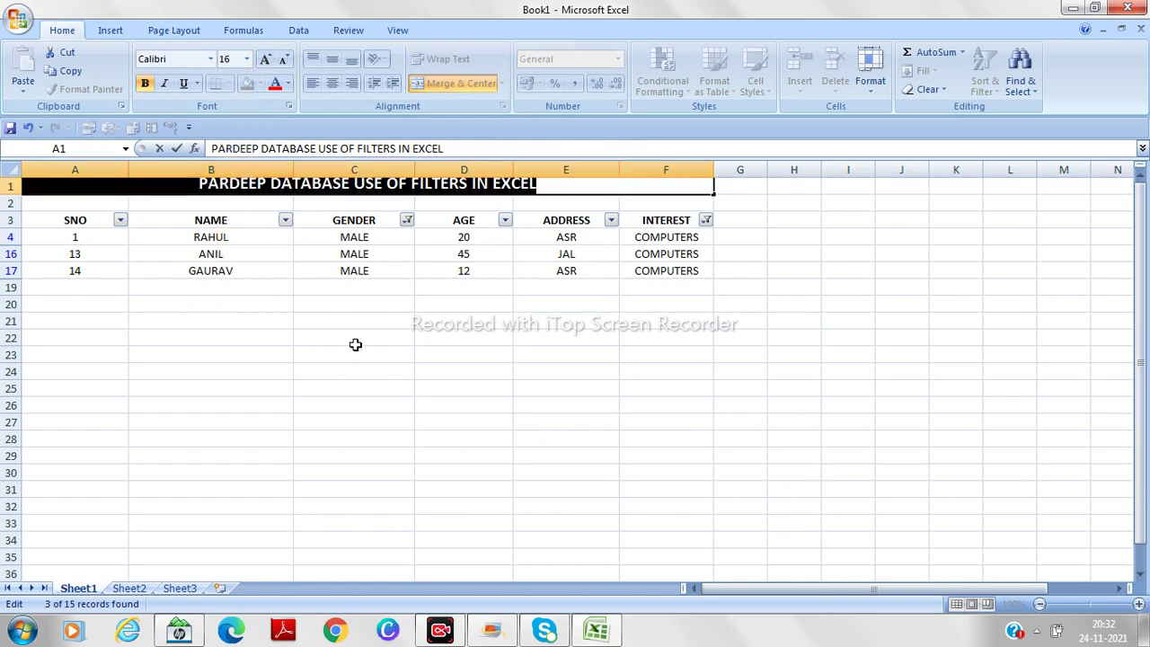
left_click(355, 345)
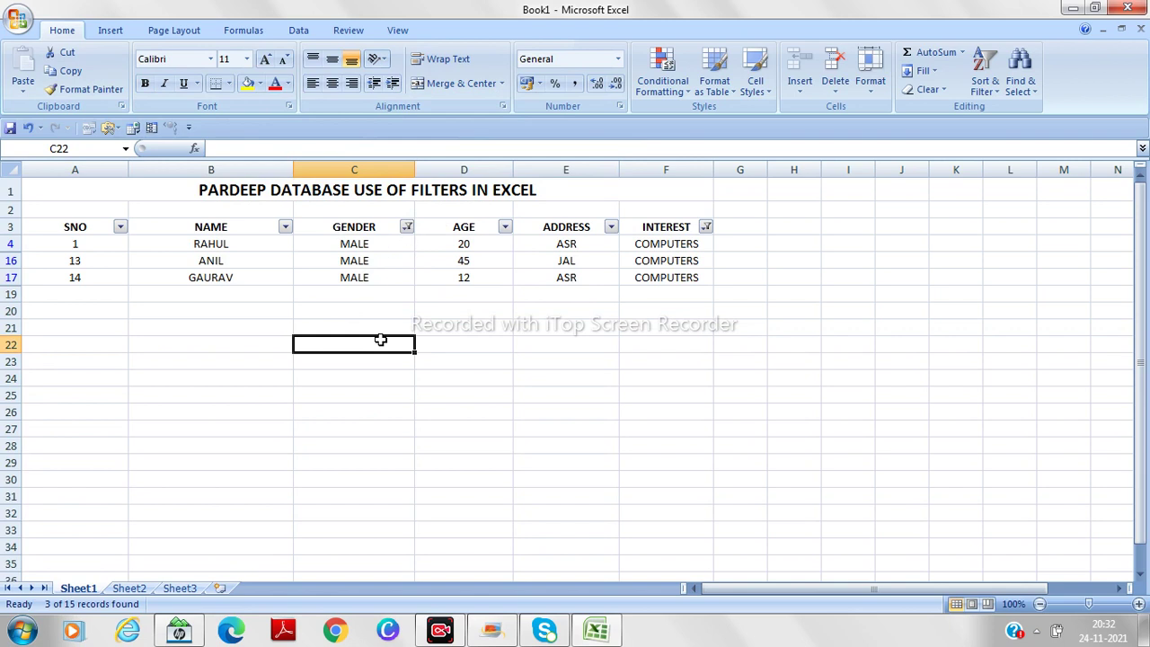
- Clear the filters from the GENDER and INTEREST columns so that all records are listed
left_click(407, 227)
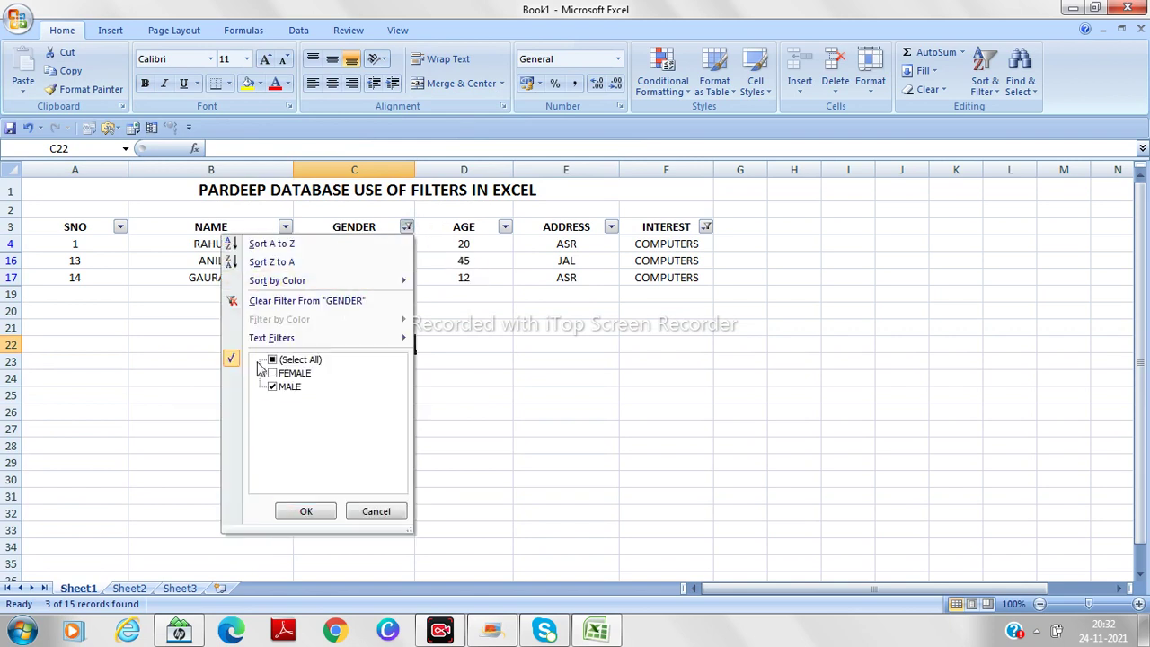
left_click(272, 303)
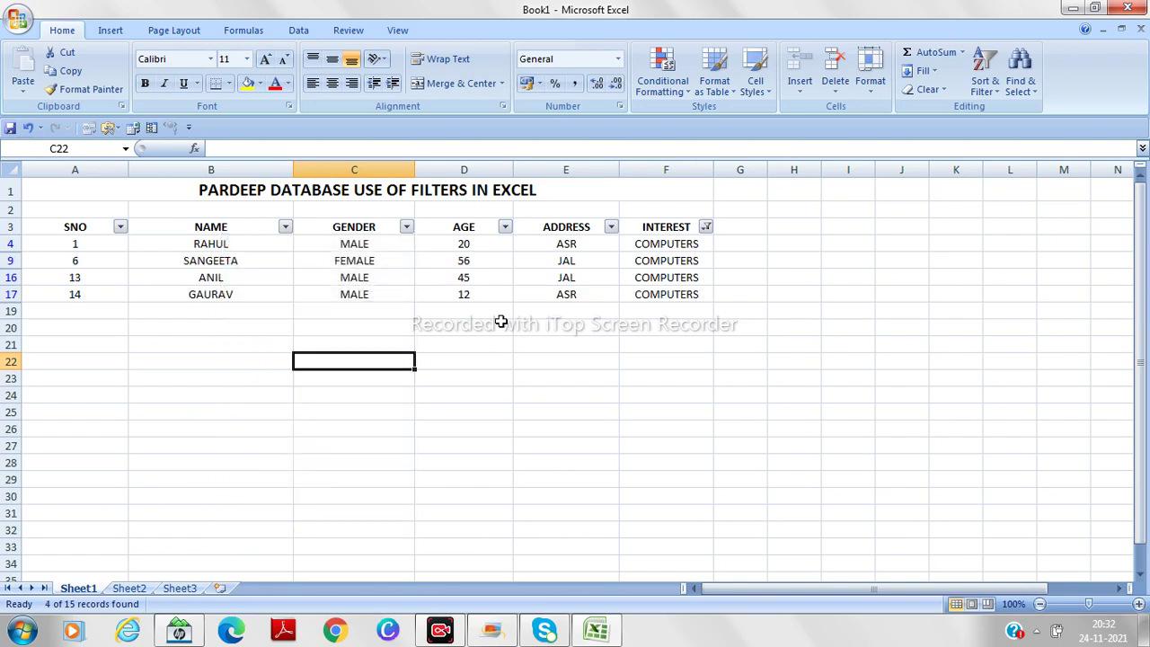
left_click(706, 228)
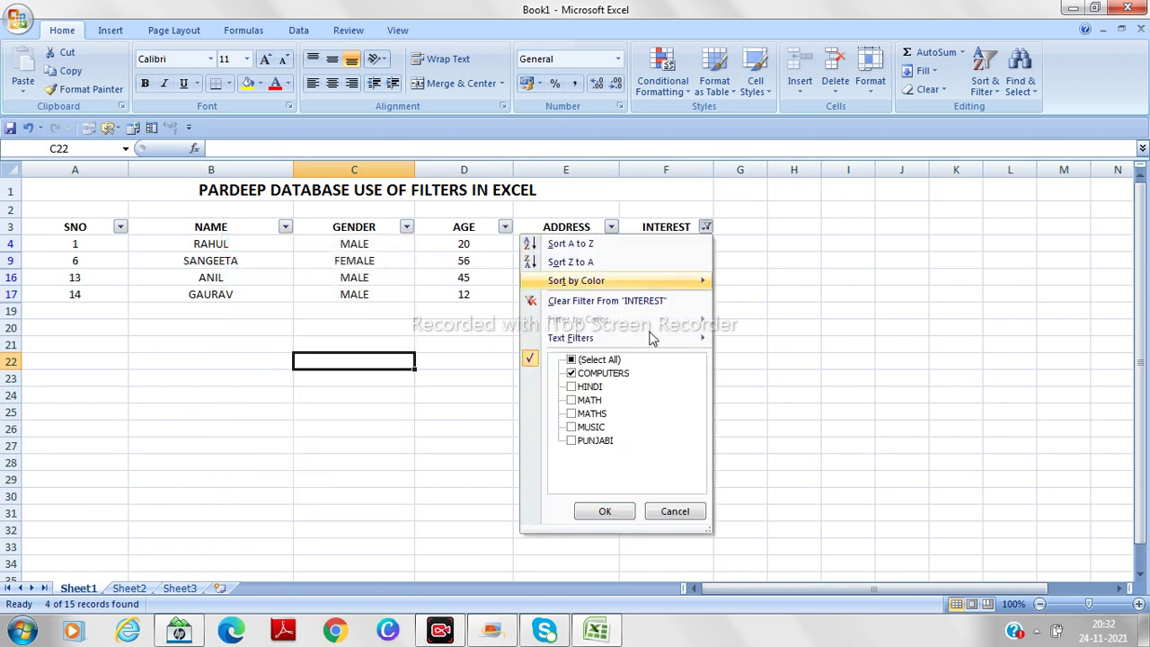
left_click(598, 300)
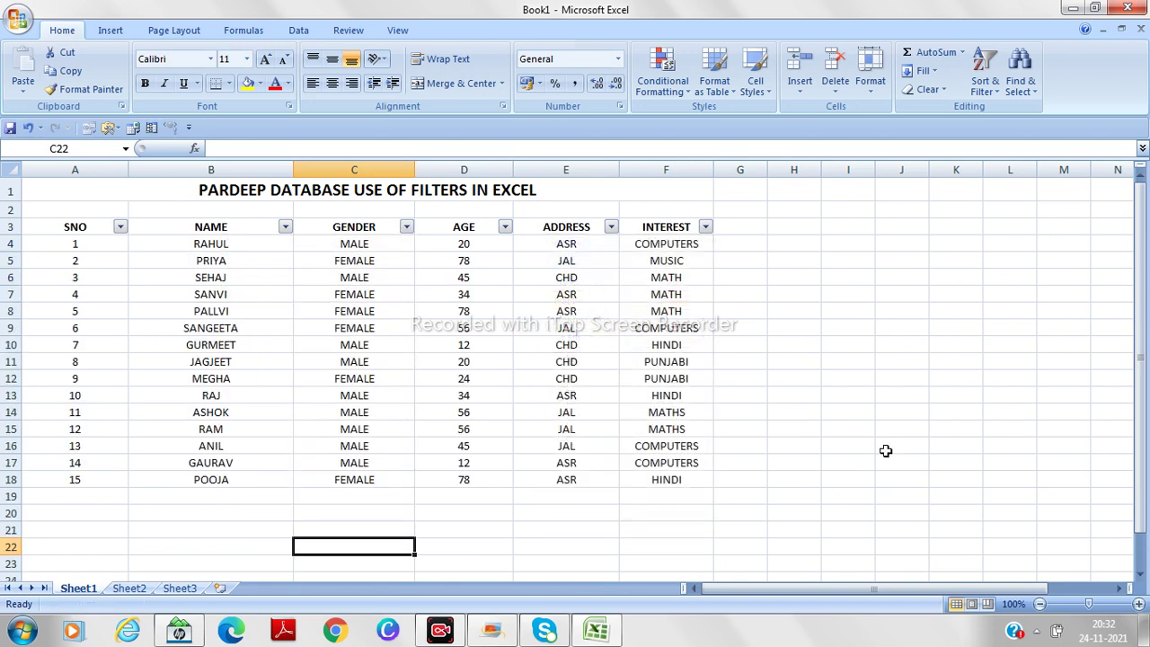